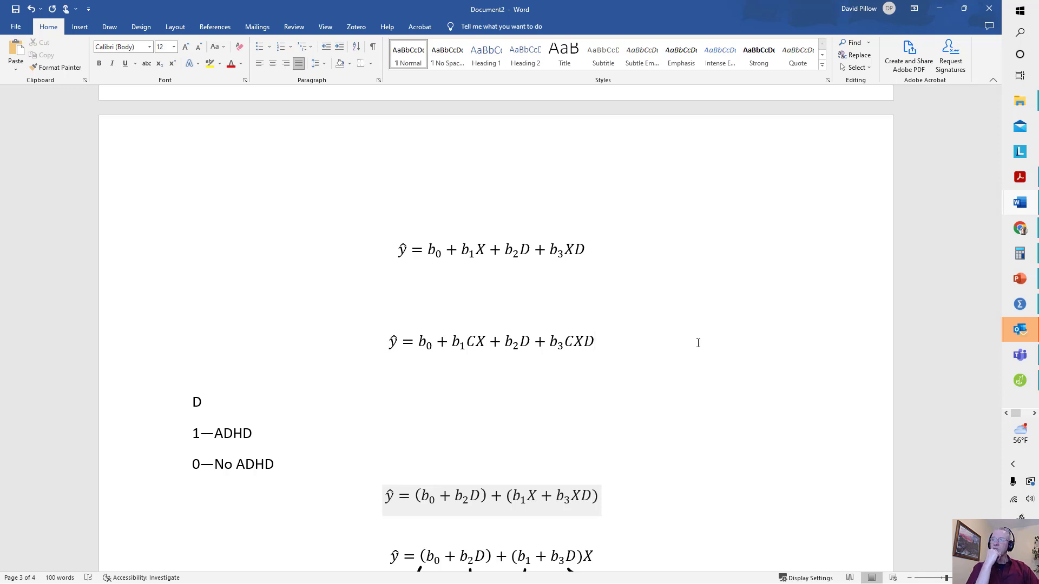
Replace CX in the b1 term of the second regression equation with X carrying the subscript Cen.
left_click(478, 341)
key("BackSpace")
key("Right")
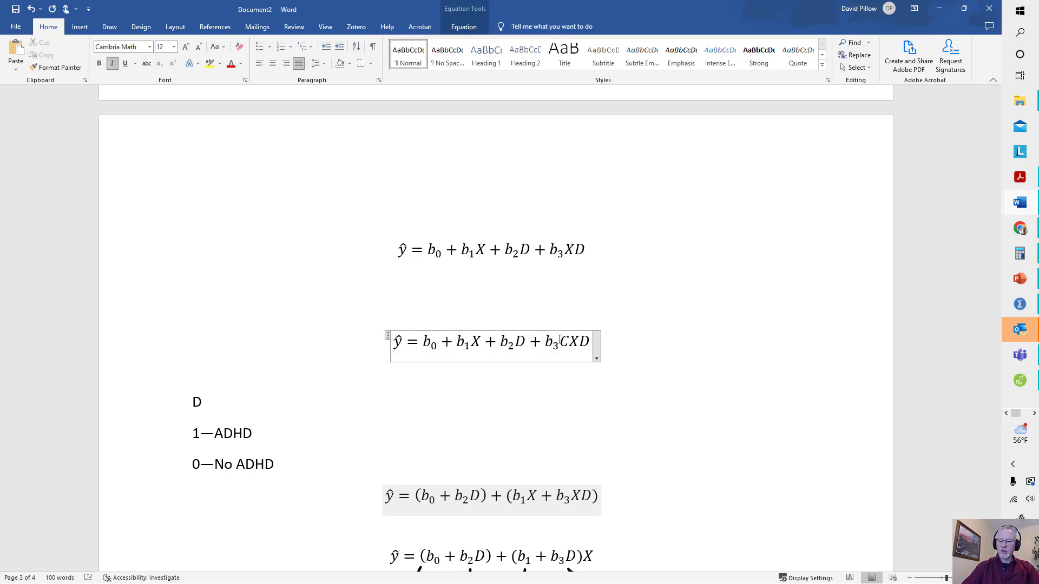
type("_")
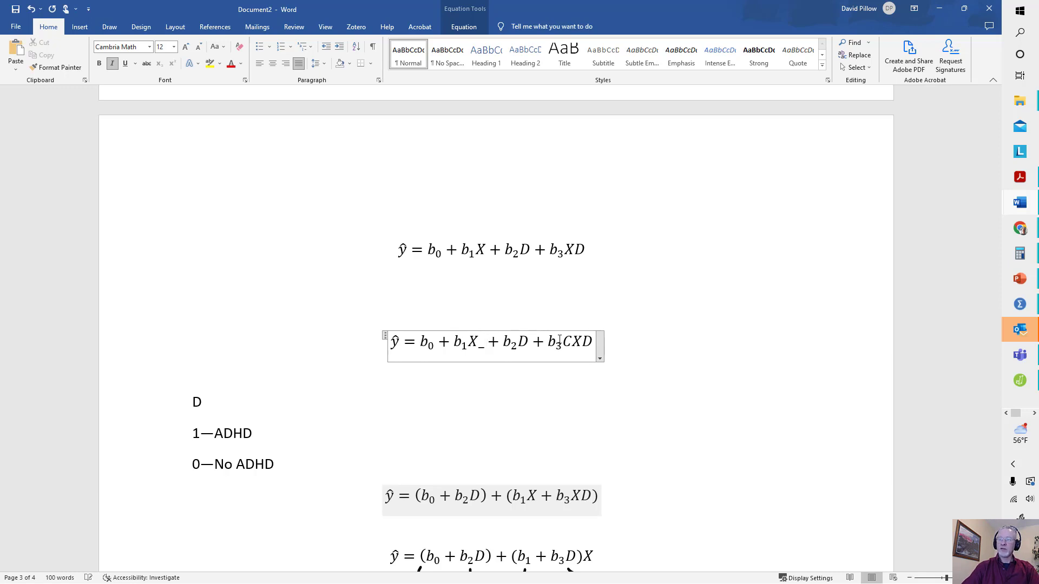
type("Cen")
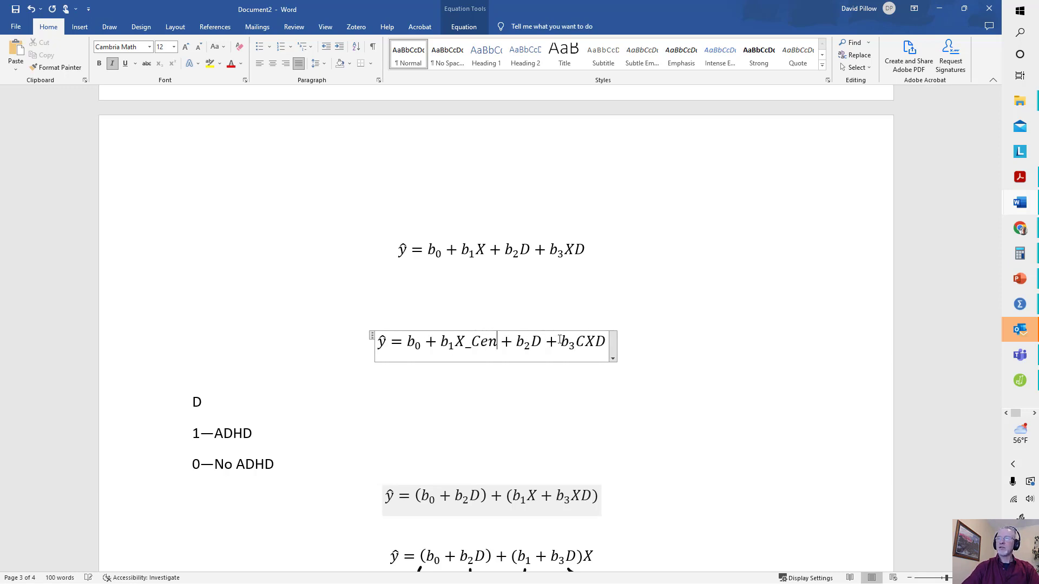
key("Return")
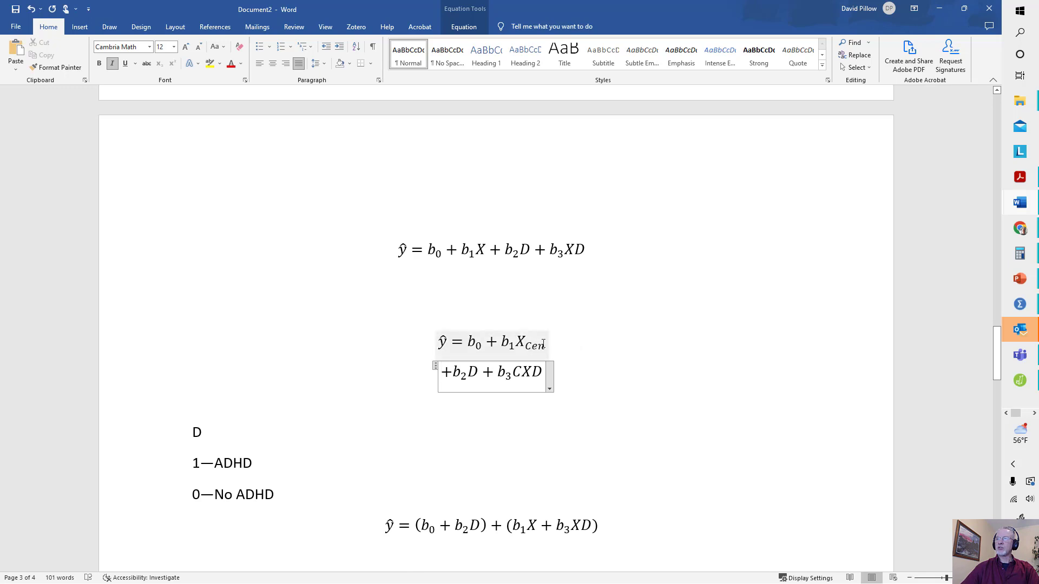
Try deleting the subscripted X from the second equation, and undo both the deletion and the line break after it.
left_click(555, 345)
key("BackSpace")
key("BackSpace")
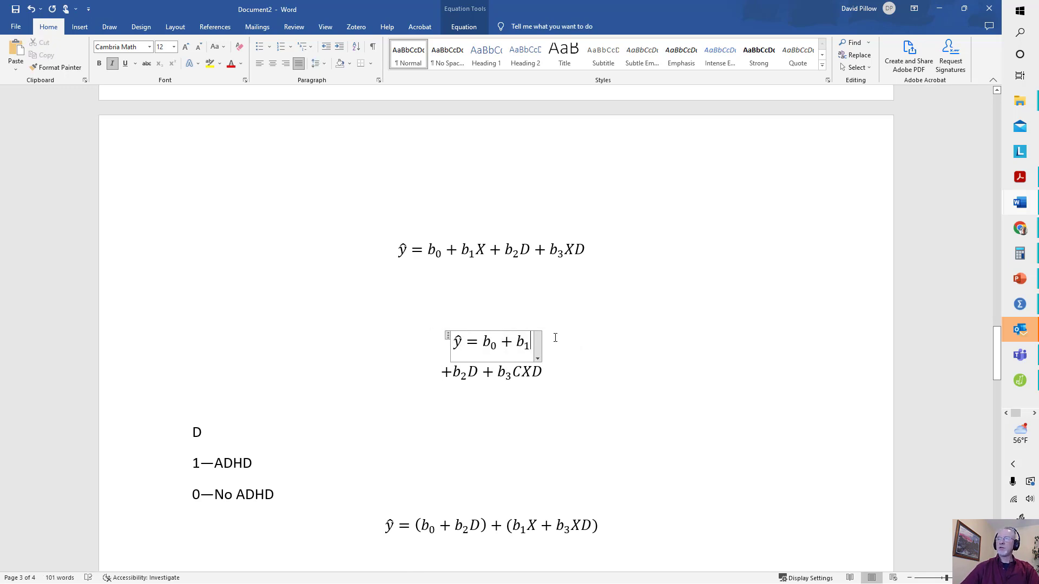
left_click(31, 9)
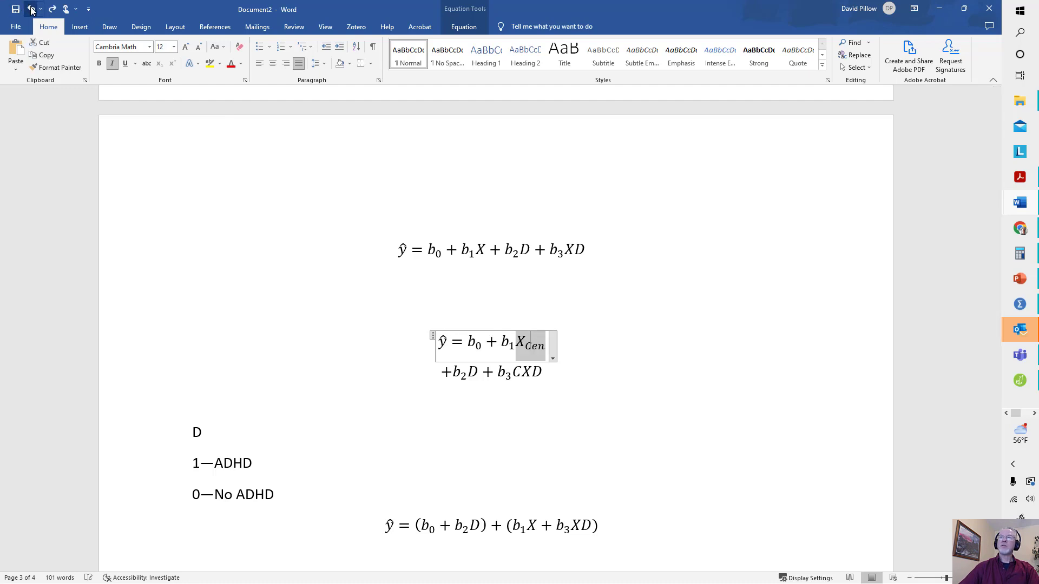
left_click(32, 9)
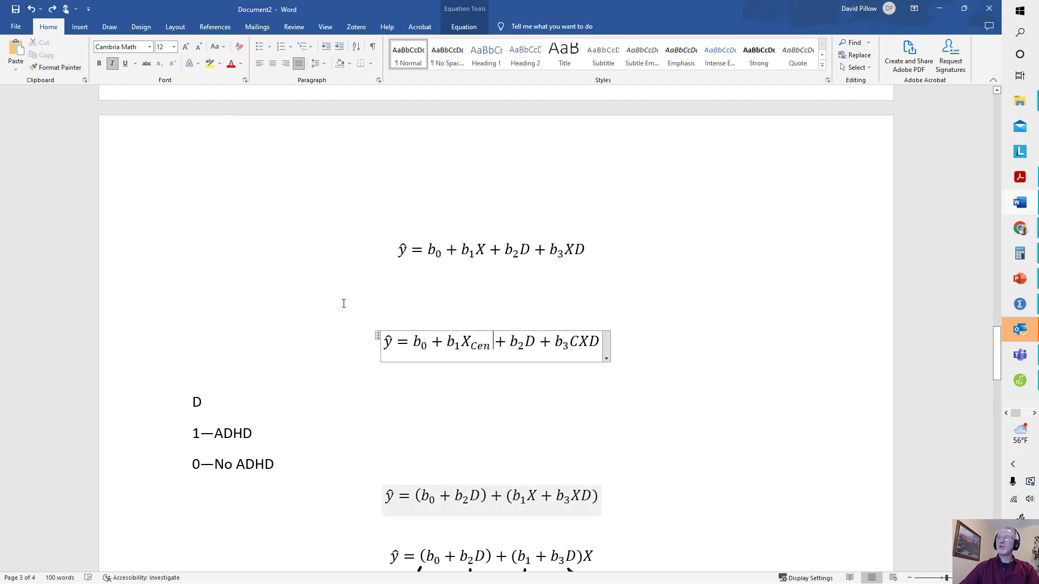
Replace CX in the b3 term of the second equation with X carrying the subscript Cen, keeping D after it.
left_click(589, 342)
key("Left")
key("Left")
key("Delete")
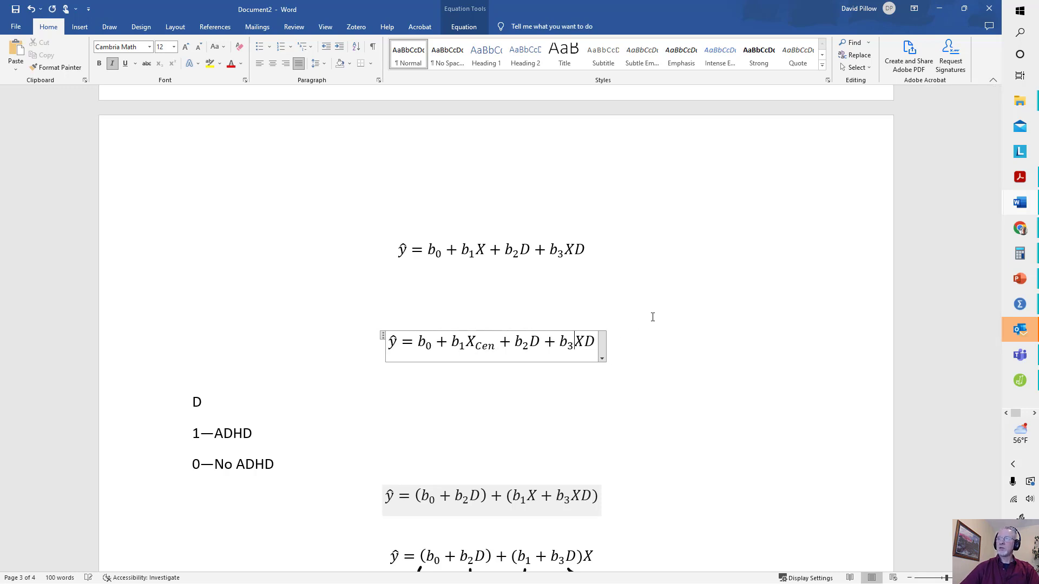
type("_Cen")
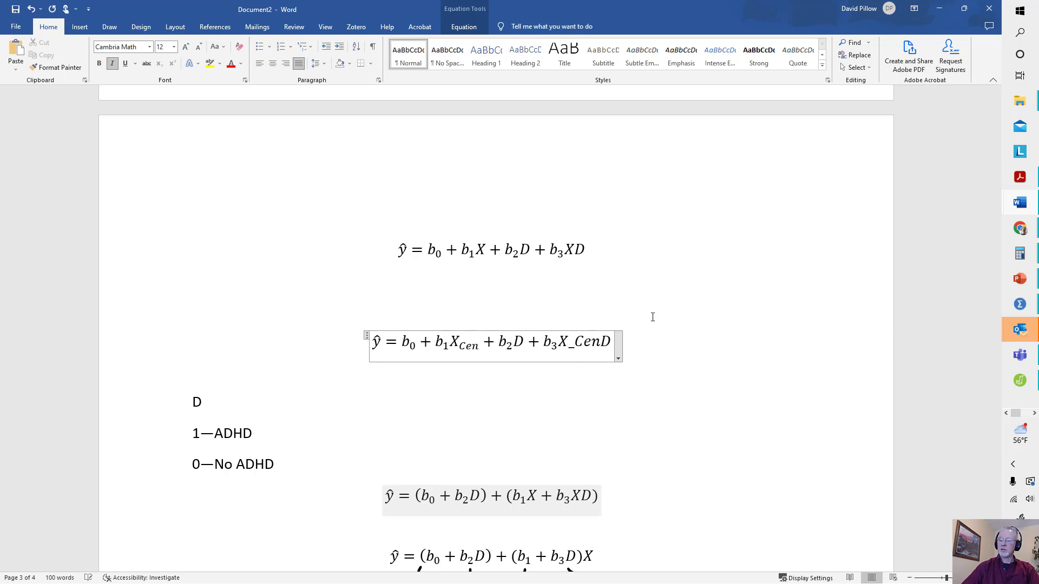
key("space")
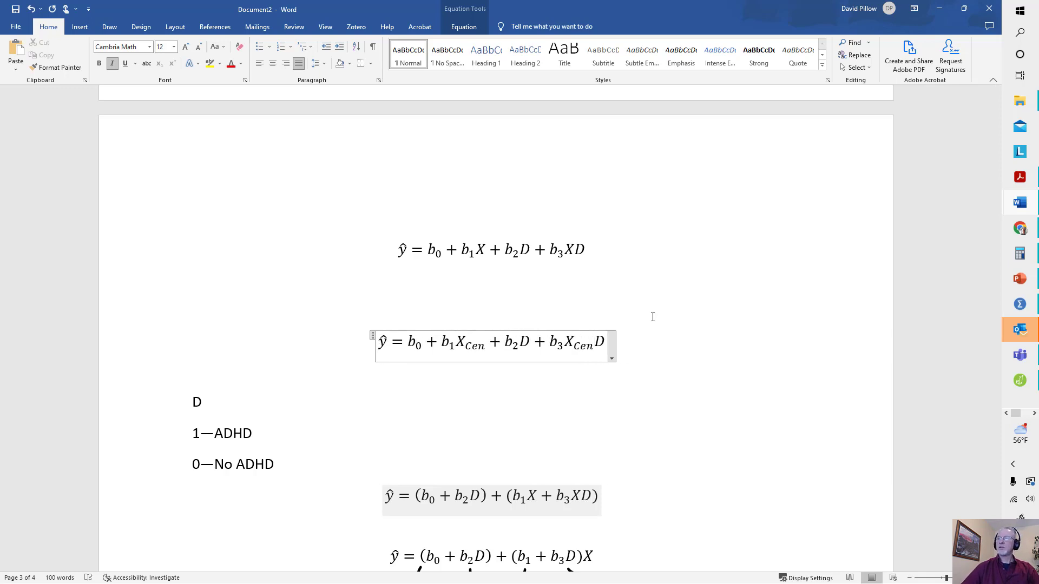
left_click(692, 359)
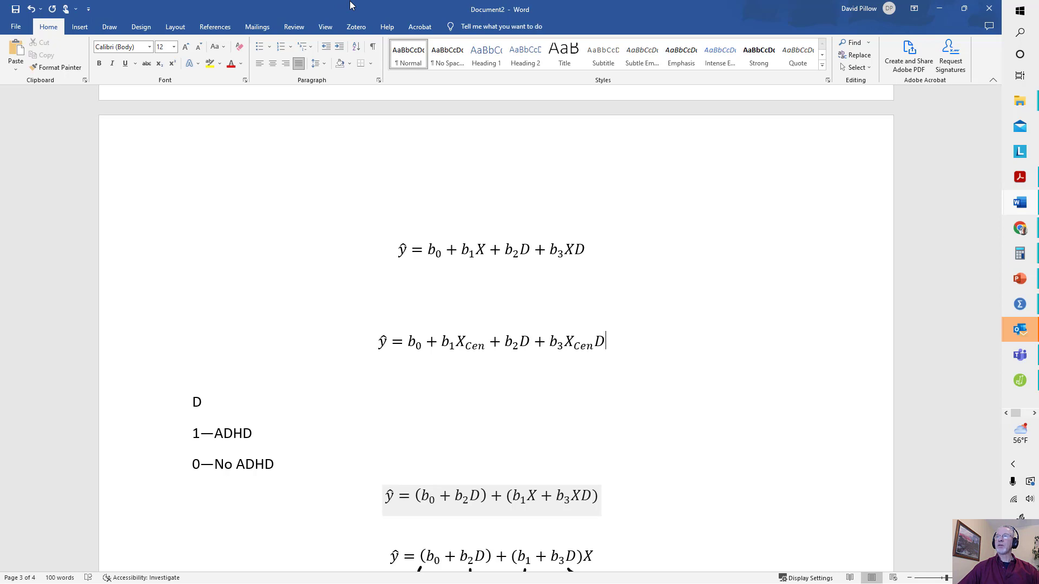
Dock the Word document beside the SPSS Data Editor and examine the ADHD, AGE and BADBEH variables.
left_click_drag(364, 3, 1001, 108)
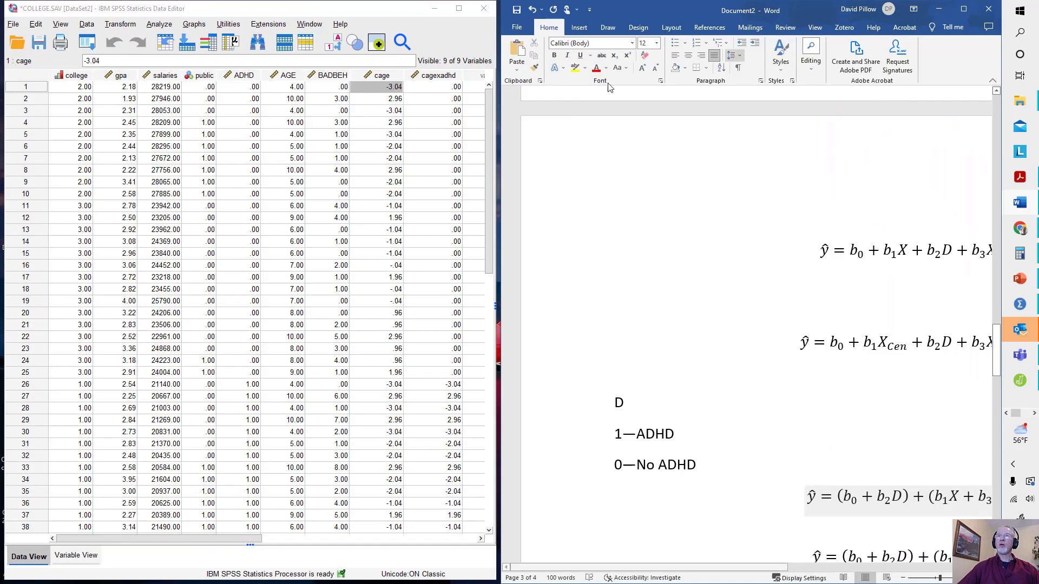
left_click(249, 76)
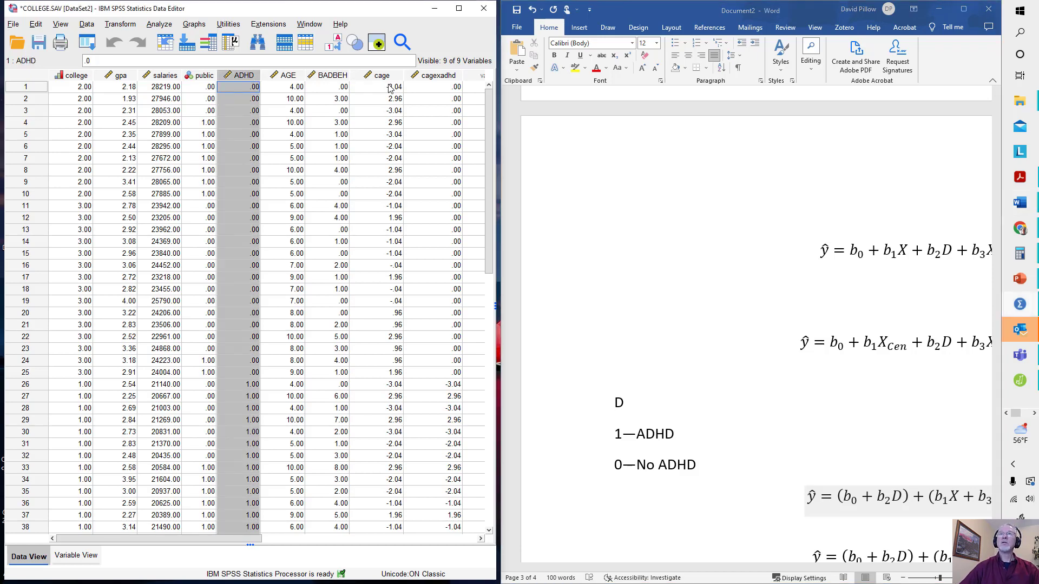
left_click(282, 87)
key("Right")
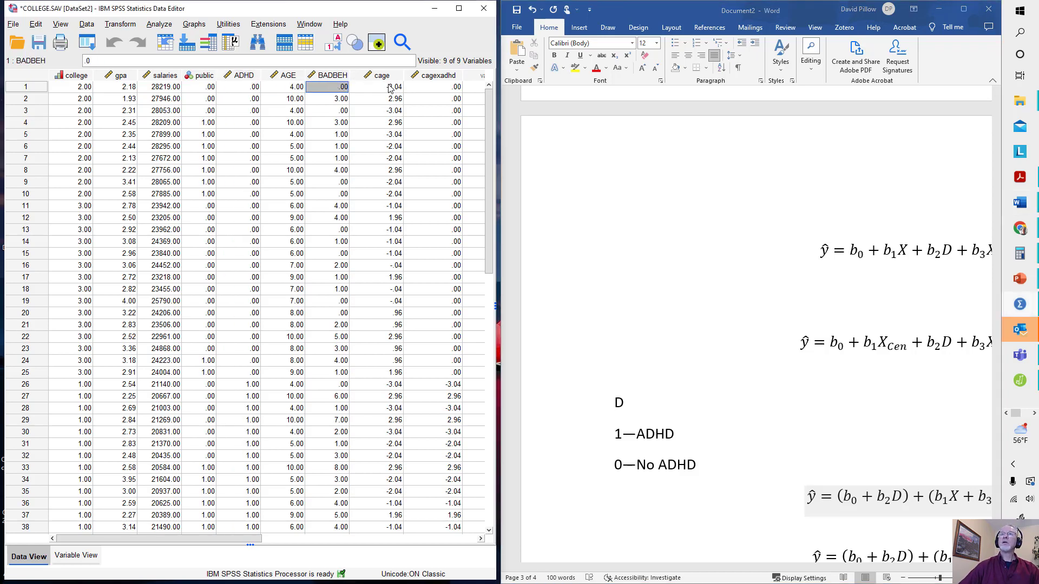
Delete the cage and cagexadhd variables from the COLLEGE.SAV dataset.
left_click(396, 77)
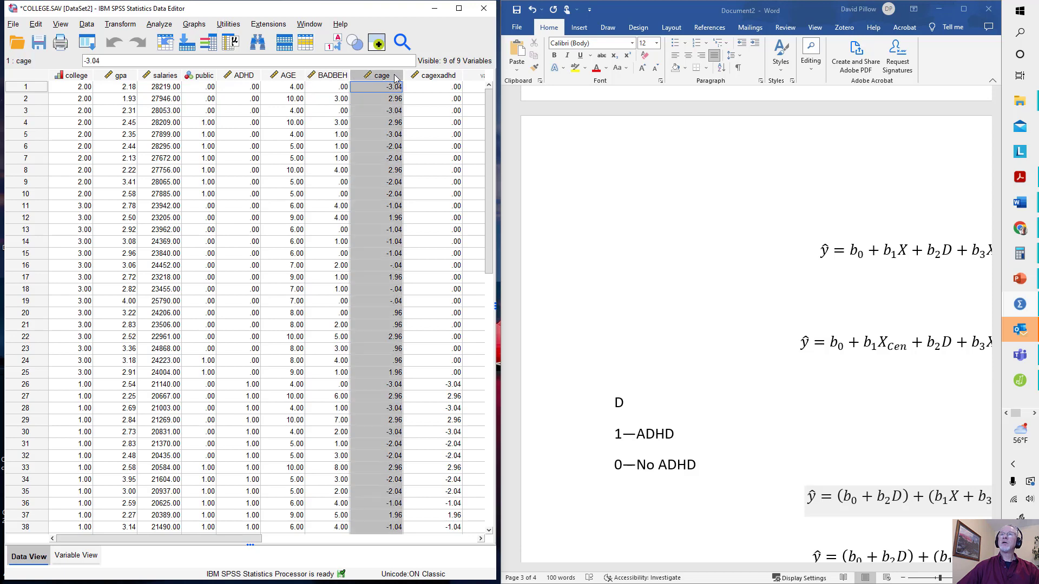
key("shift+Right")
key("shift+Right")
key("shift+Right")
key("shift+Right")
key("shift+Right")
key("shift+Left")
key("shift+Left")
key("shift+Left")
key("shift+Left")
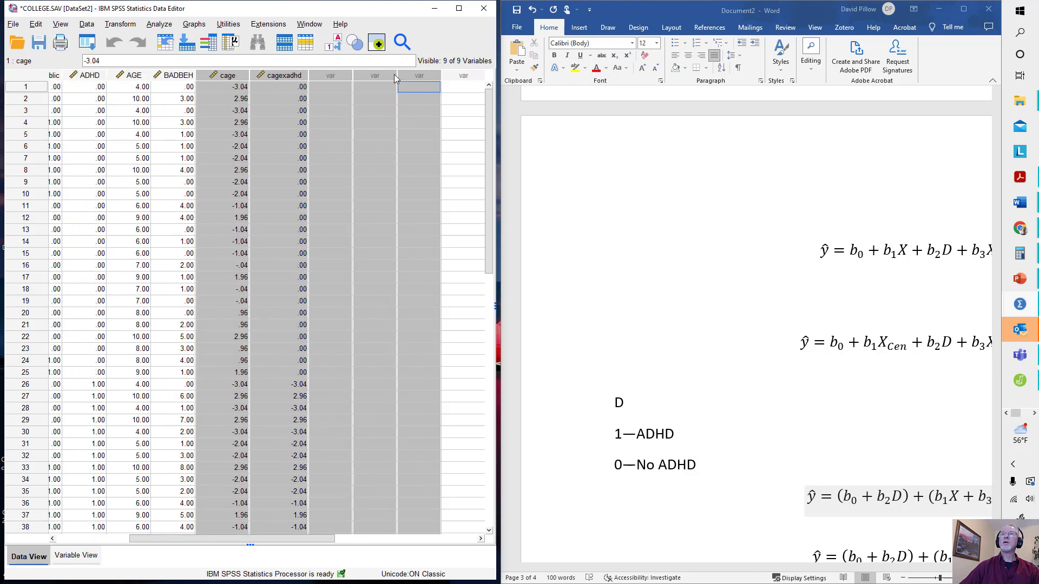
key("Delete")
Go through the remaining variables in the first case, from college to BADBEH, comparing ADHD, AGE and BADBEH.
key("Left")
key("Left")
key("Left")
key("Left")
key("Left")
key("Left")
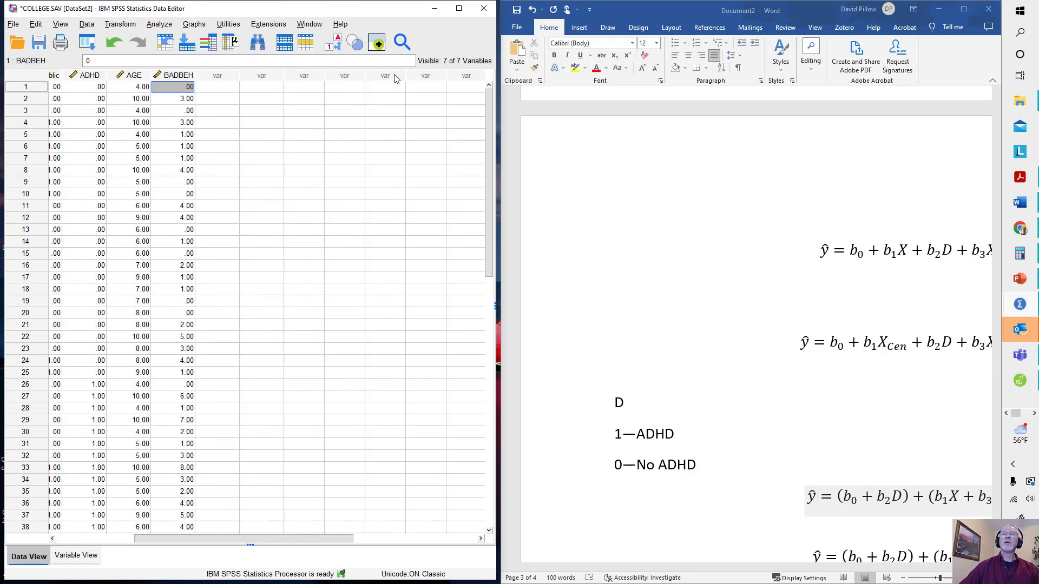
key("Right")
key("Right")
key("Right")
key("Right")
key("Right")
key("Right")
key("Right")
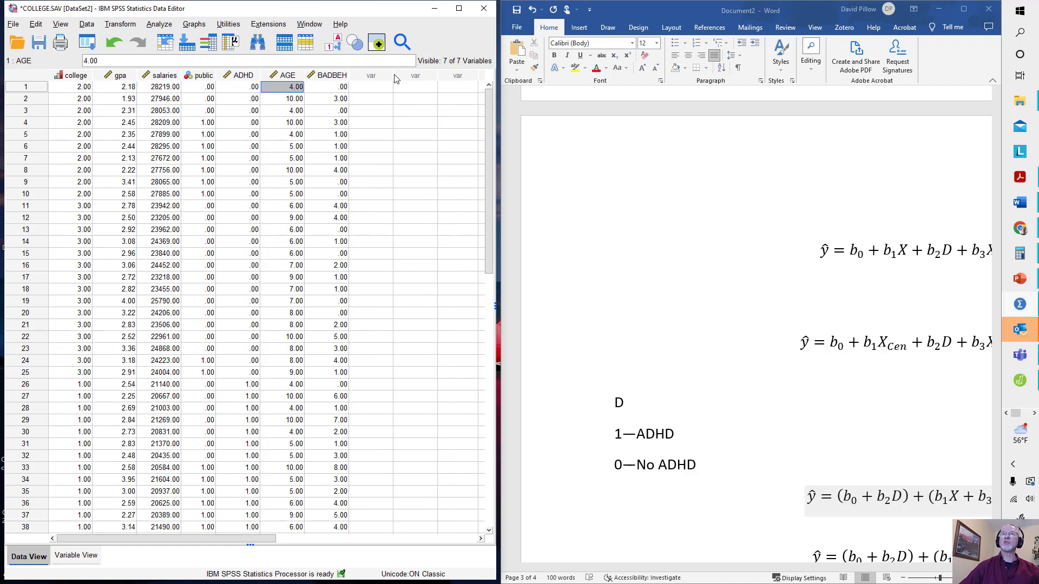
key("Left")
key("Left")
key("Left")
key("Left")
key("Left")
key("Left")
key("Left")
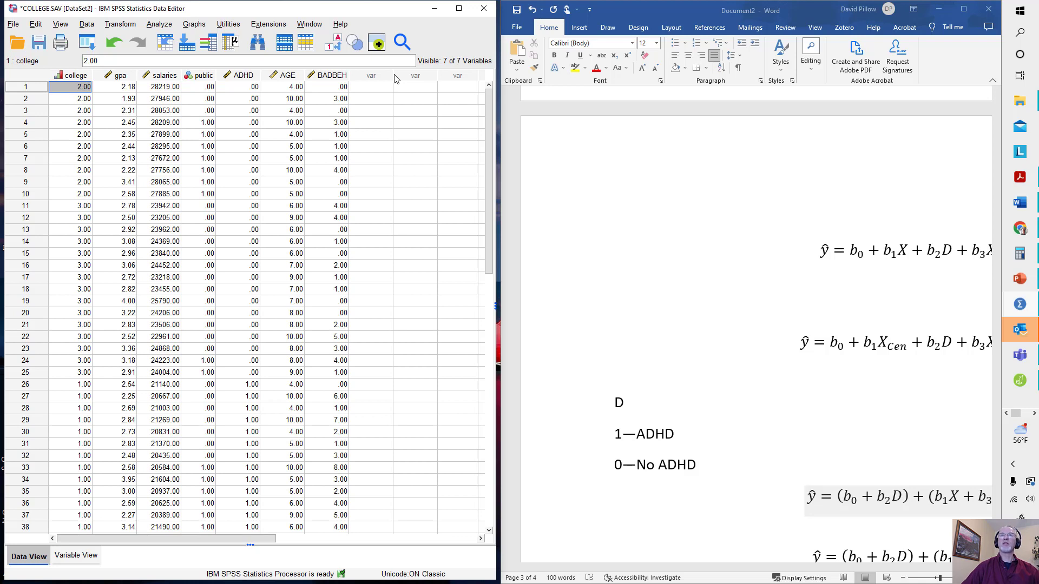
key("Right")
key("Right")
key("Right")
key("Right")
key("Right")
key("Left")
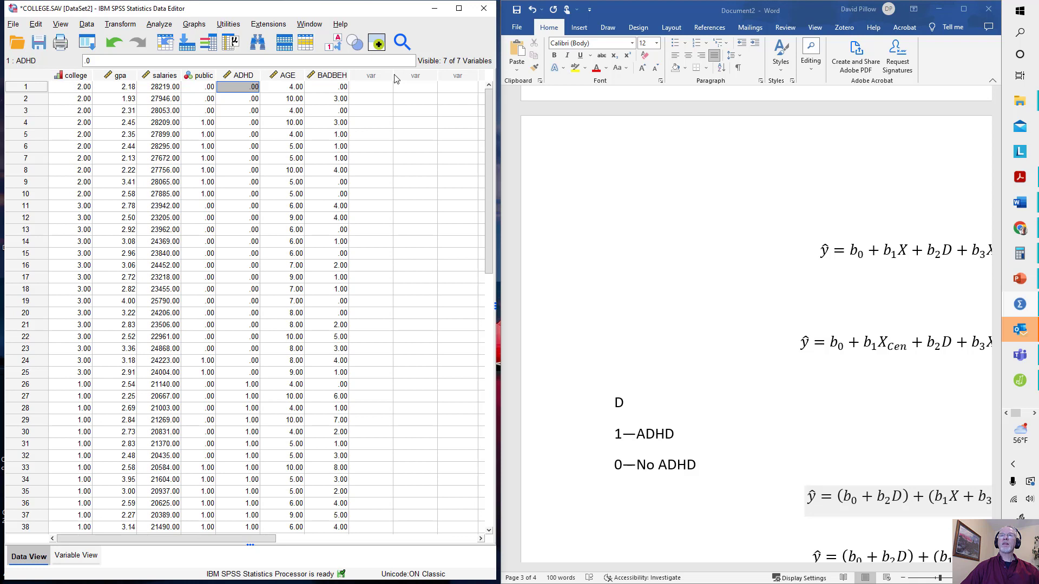
key("Left")
key("Left")
key("Left")
key("Right")
key("Right")
key("Left")
key("Left")
key("Left")
key("Right")
key("Right")
key("Right")
key("Right")
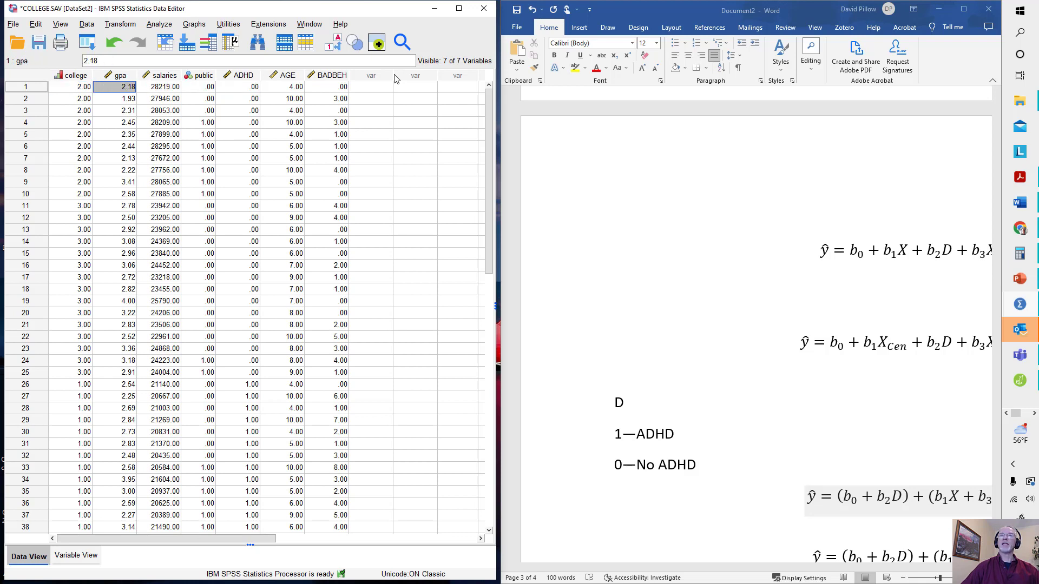
key("Right")
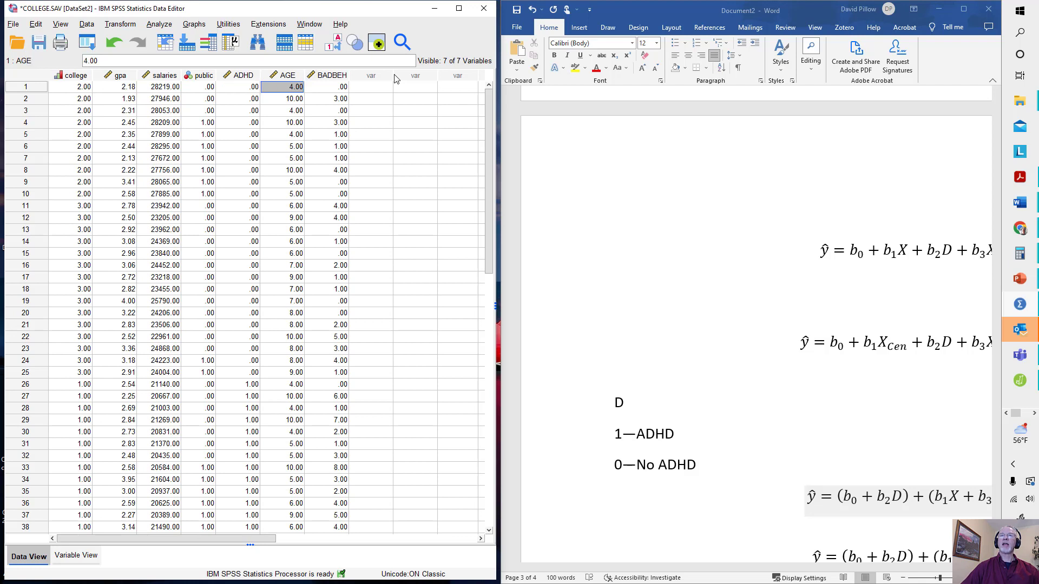
key("Left")
key("Right")
key("Right")
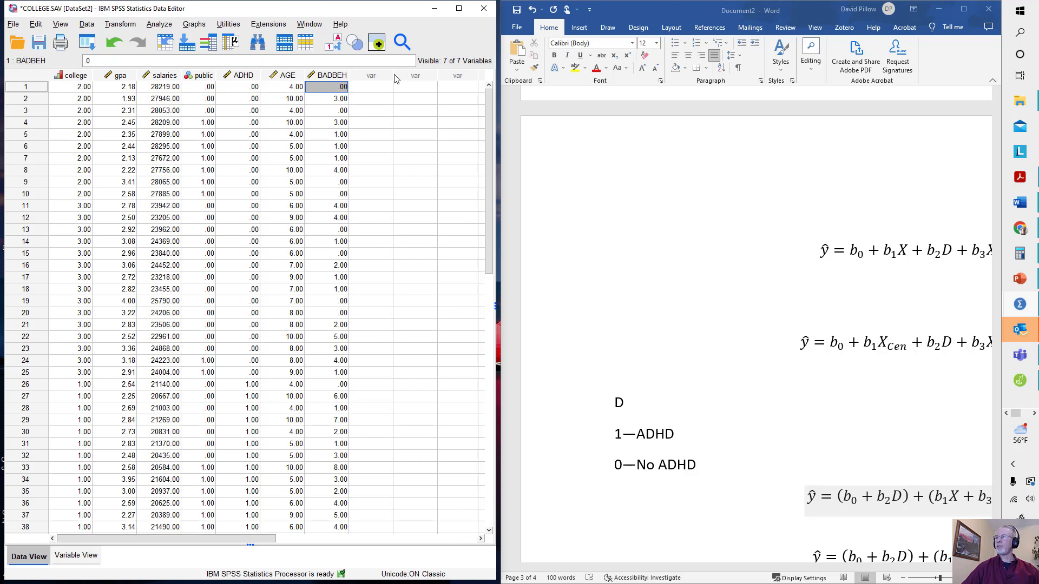
key("Right")
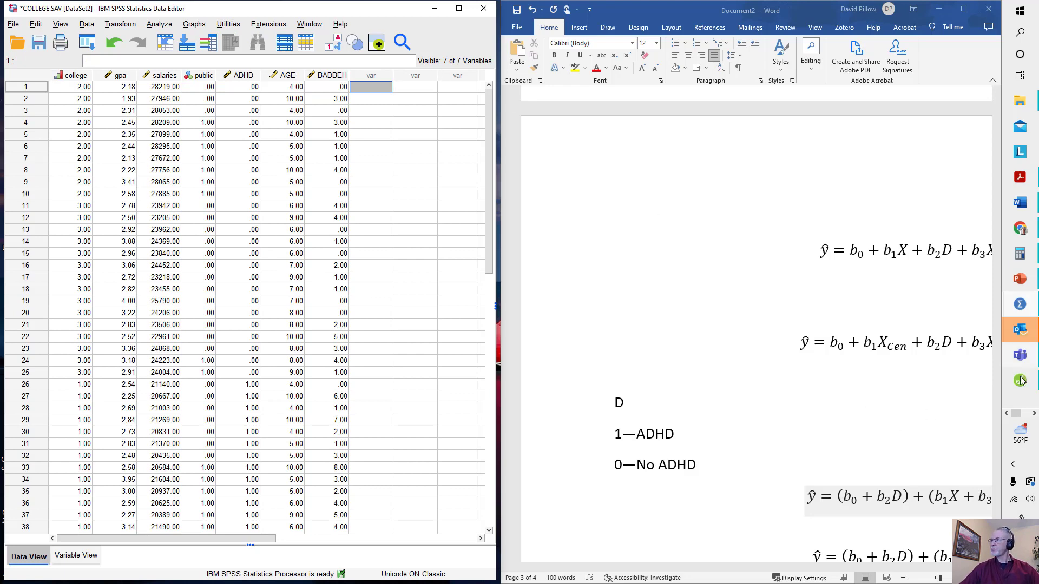
Bring up the college sal.SPS syntax window beside the Data Editor and place the cursor on line 3 under demo 1.
mouse_move(1020, 304)
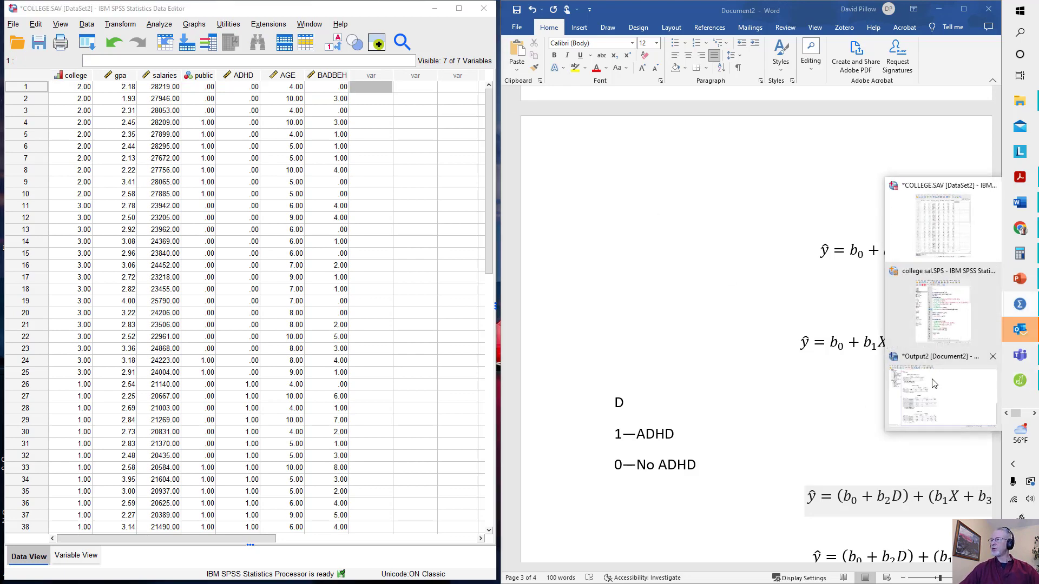
left_click(943, 335)
left_click_drag(273, 11, 770, 16)
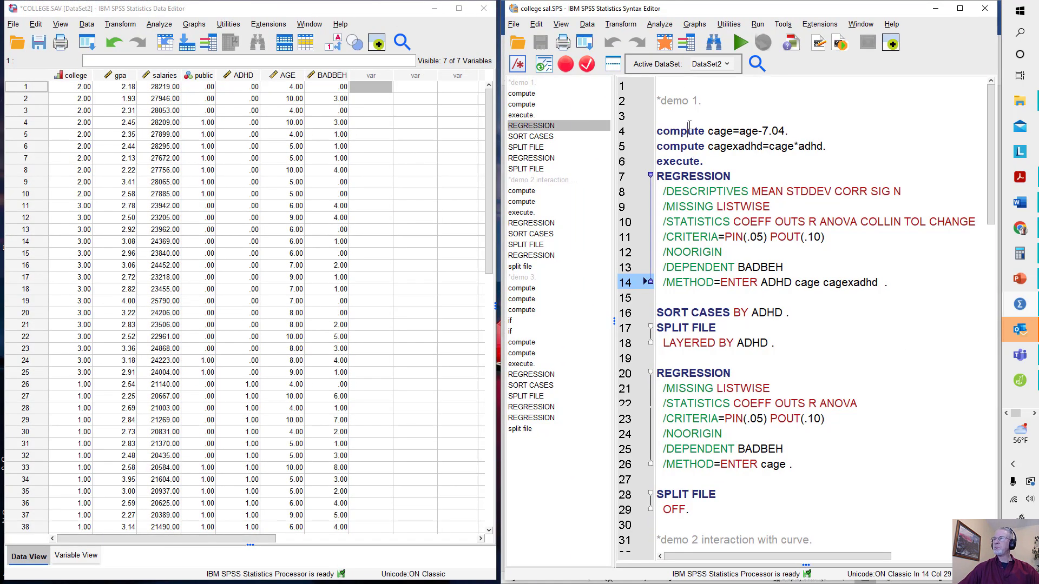
left_click(680, 116)
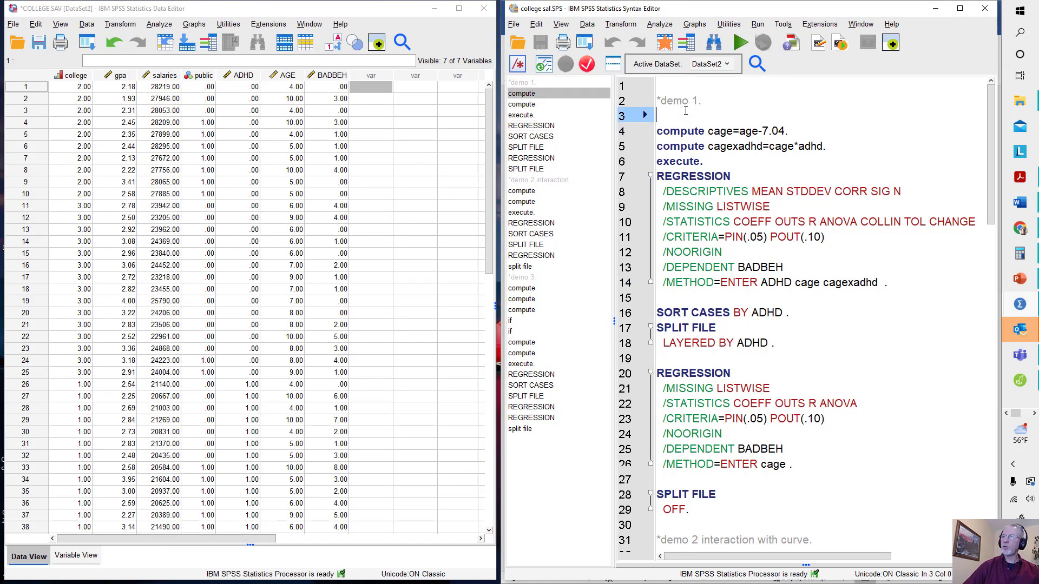
Run Descriptives on the AGE variable, check its mean in the output, and dismiss the output window.
left_click(162, 25)
mouse_move(227, 80)
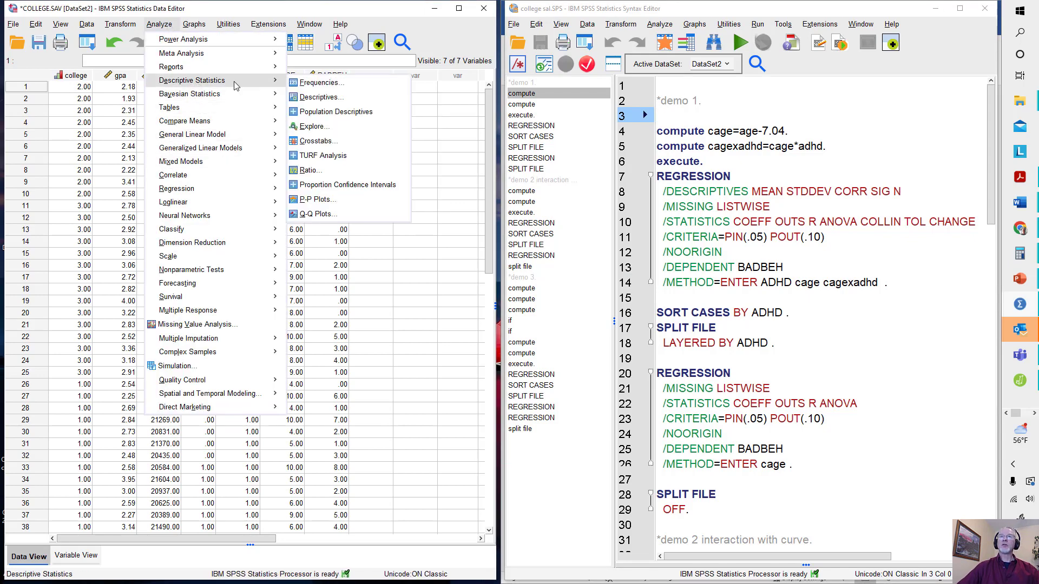
left_click(313, 97)
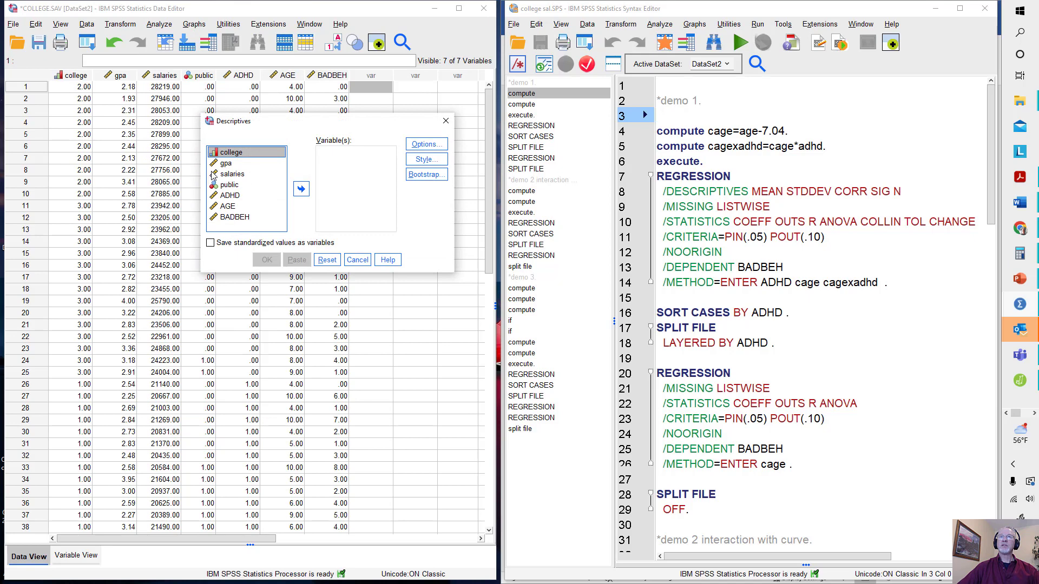
double_click(228, 206)
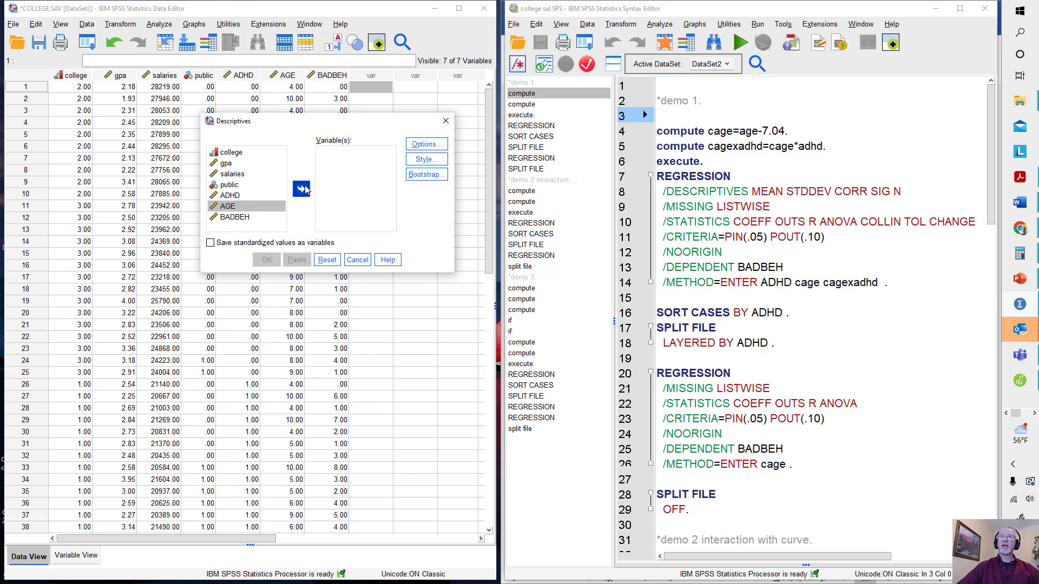
left_click(267, 259)
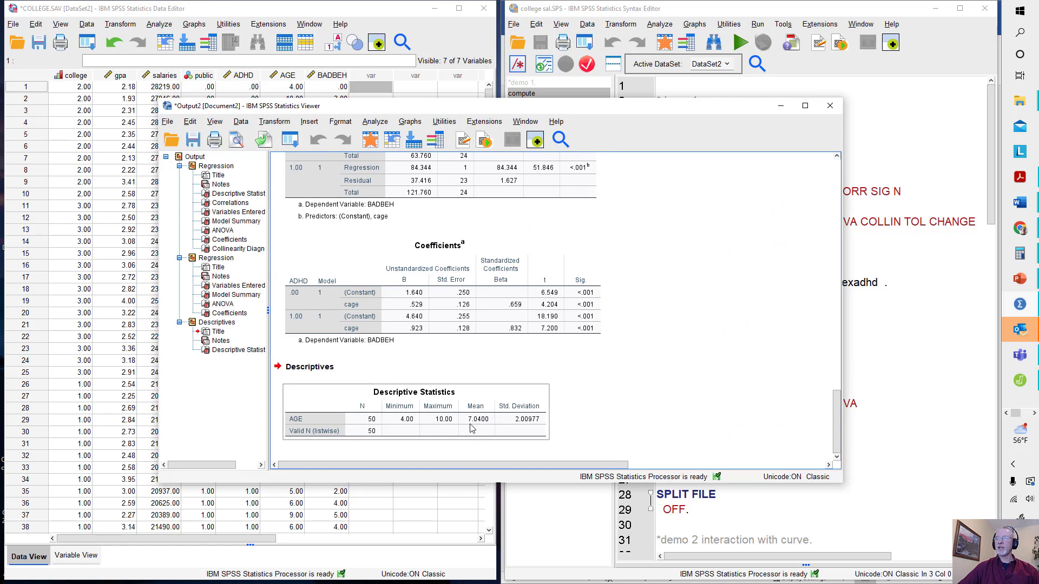
left_click(826, 110)
left_click(500, 310)
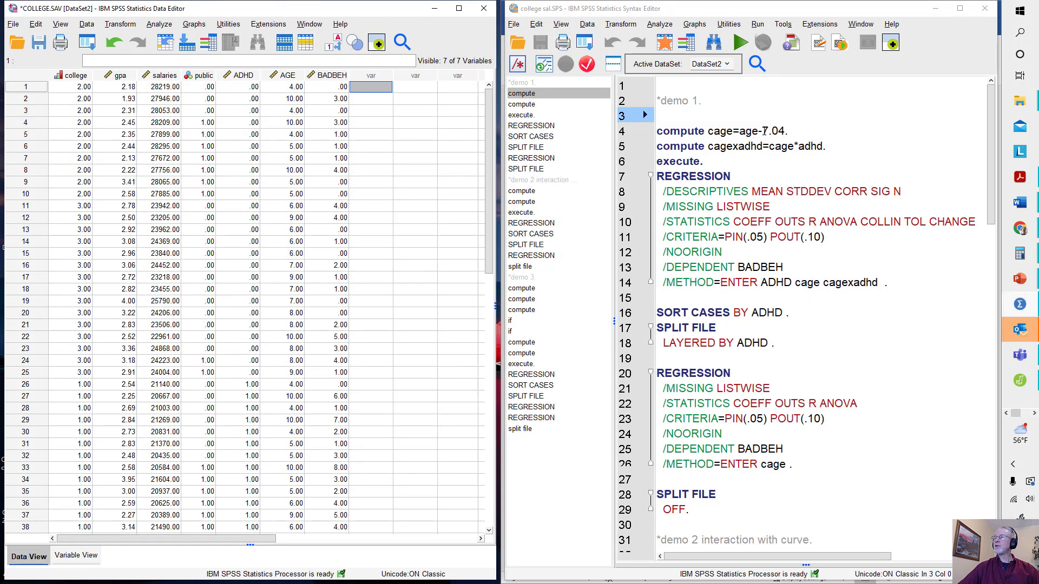
Run only the syntax line "compute cage=age-7.04." to create the centered age variable.
left_click_drag(762, 131, 785, 131)
left_click(753, 131)
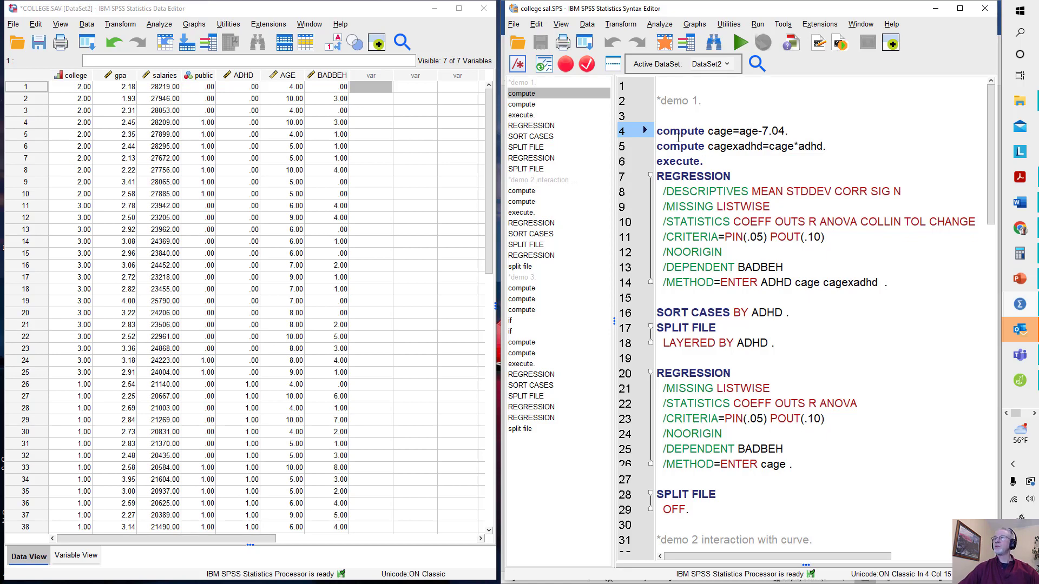
left_click_drag(657, 131, 815, 130)
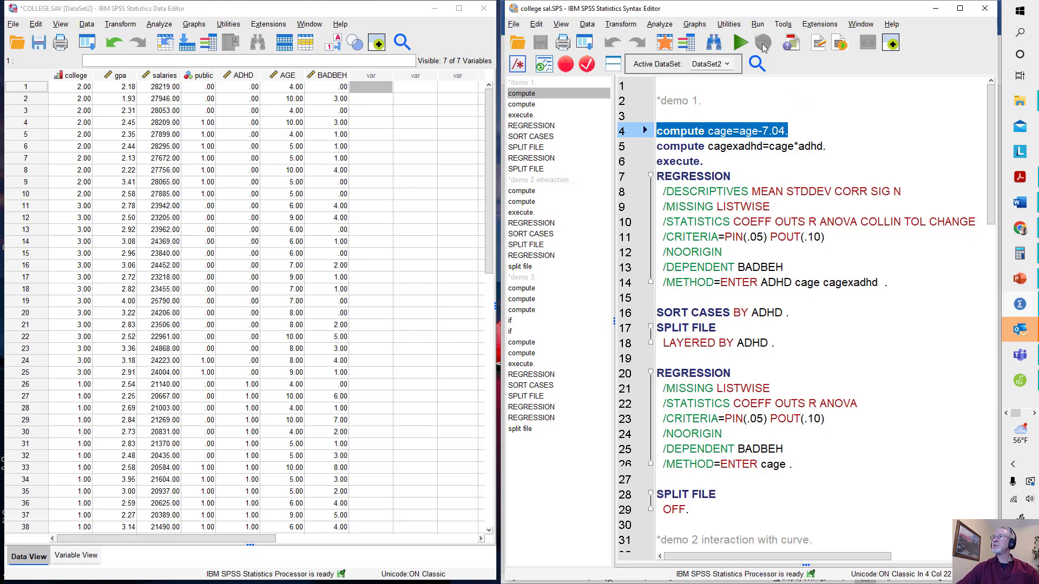
left_click(739, 39)
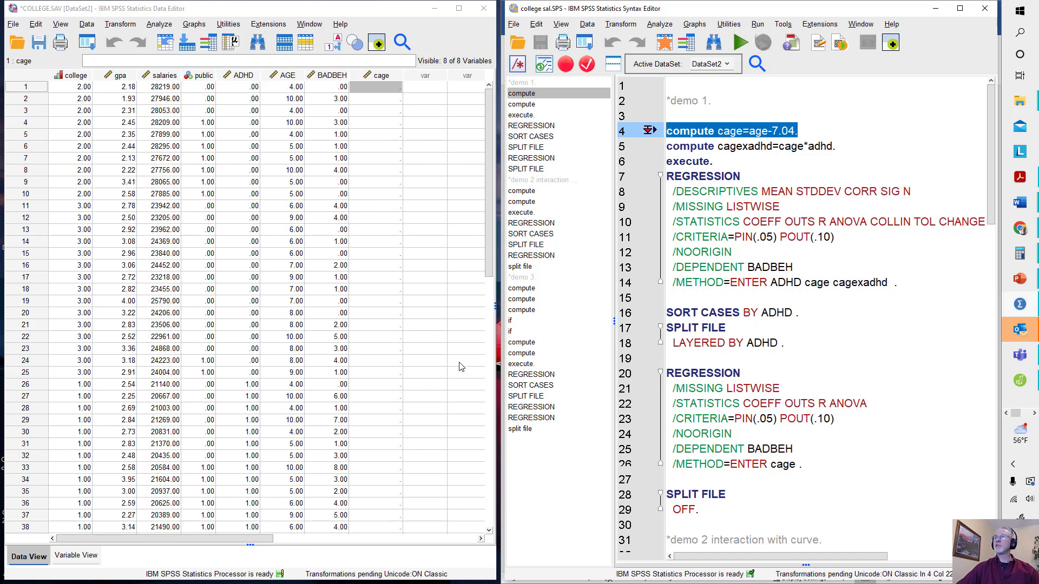
Run only the execute line on line 6 to fill in the pending cage values.
mouse_move(669, 163)
left_mouse_down()
mouse_move(711, 162)
mouse_move(656, 162)
left_mouse_up()
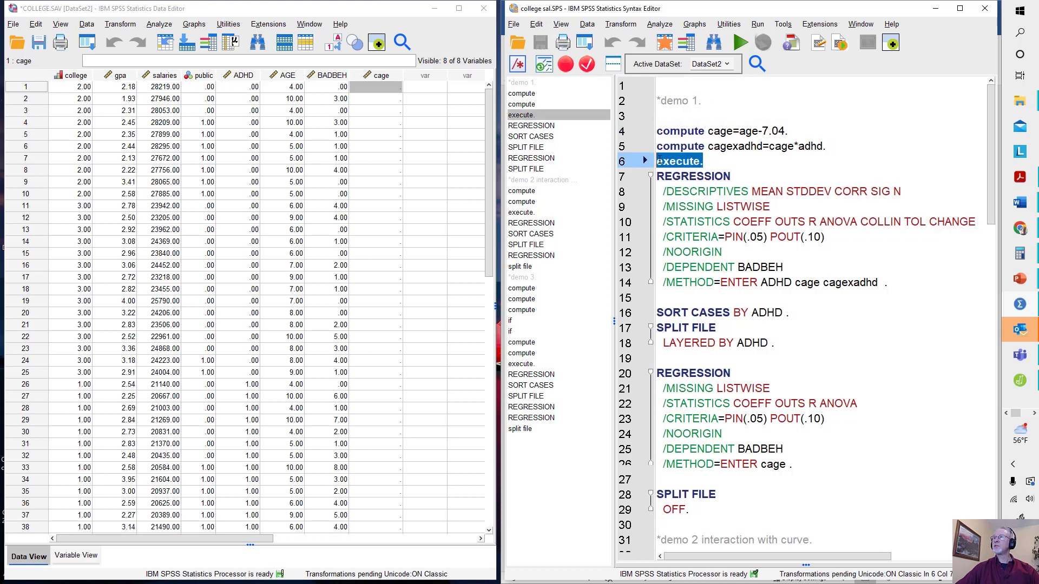
left_click(741, 43)
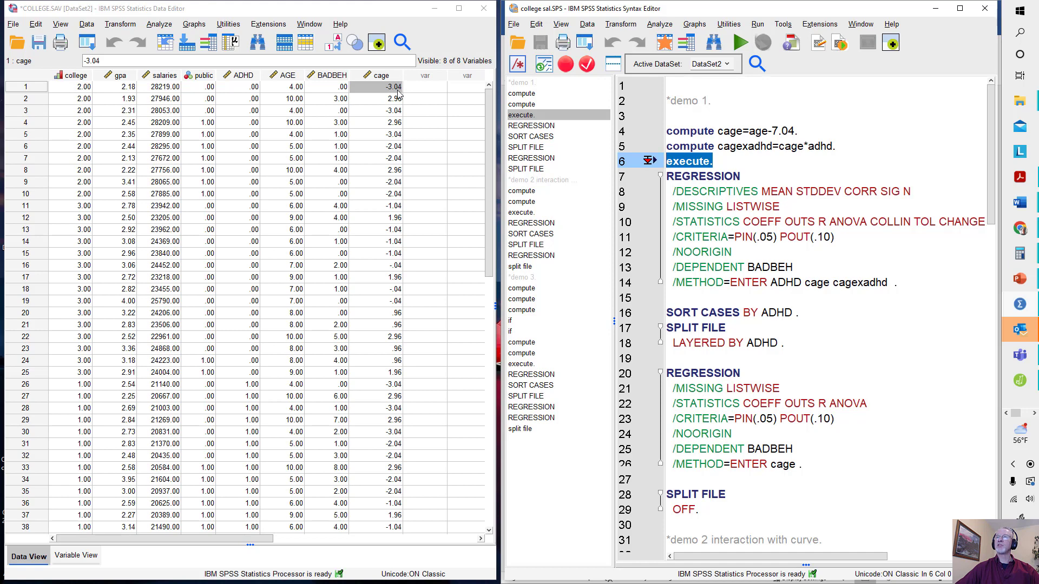
left_click(724, 165)
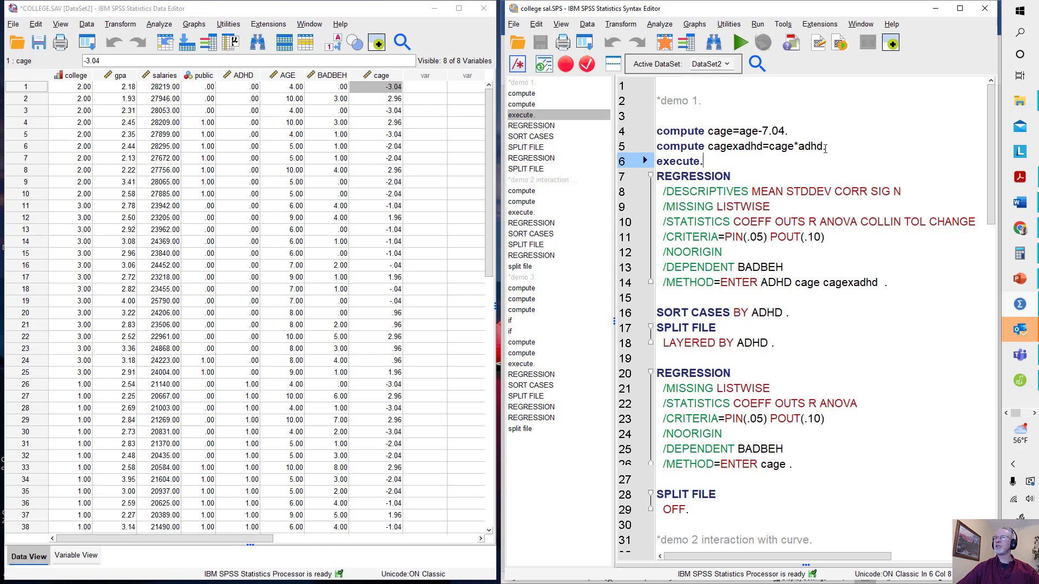
Run the lines "compute cagexadhd=cage*adhd." and "execute.", and compare the new product column with ADHD and cage across all cases.
left_click_drag(658, 150, 705, 161)
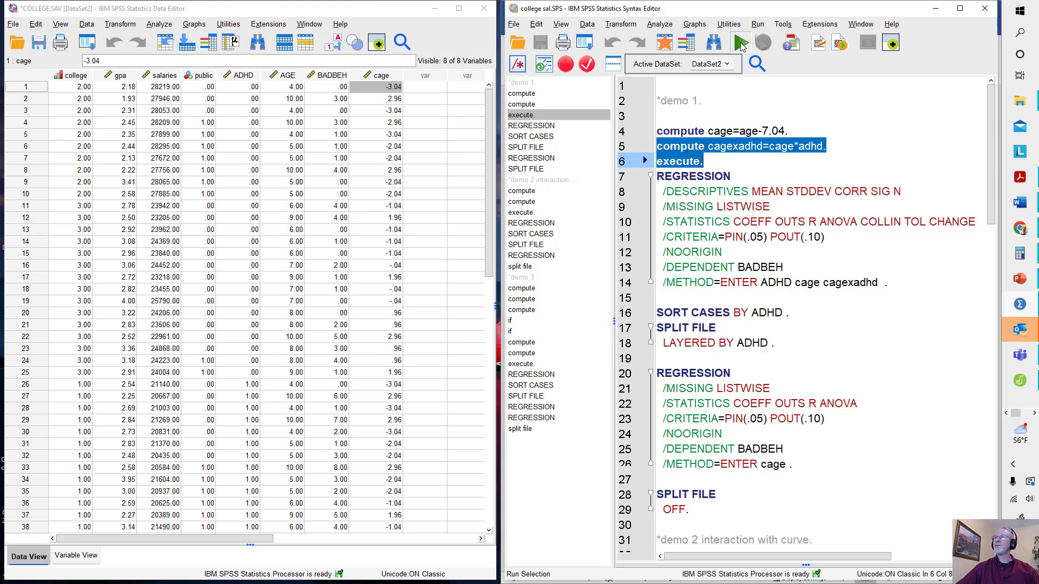
left_click(740, 42)
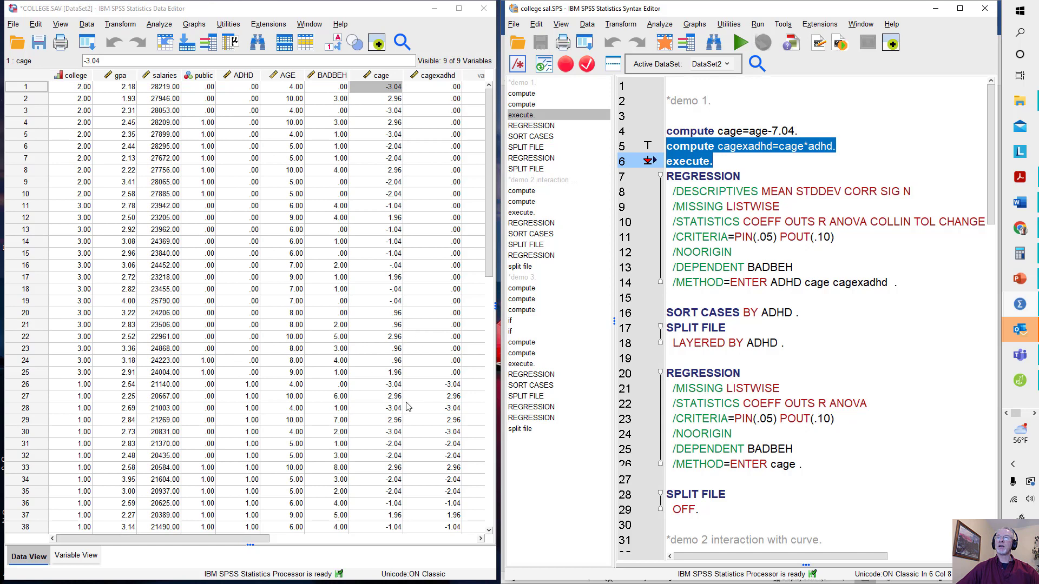
scroll(402, 407, "down", 3)
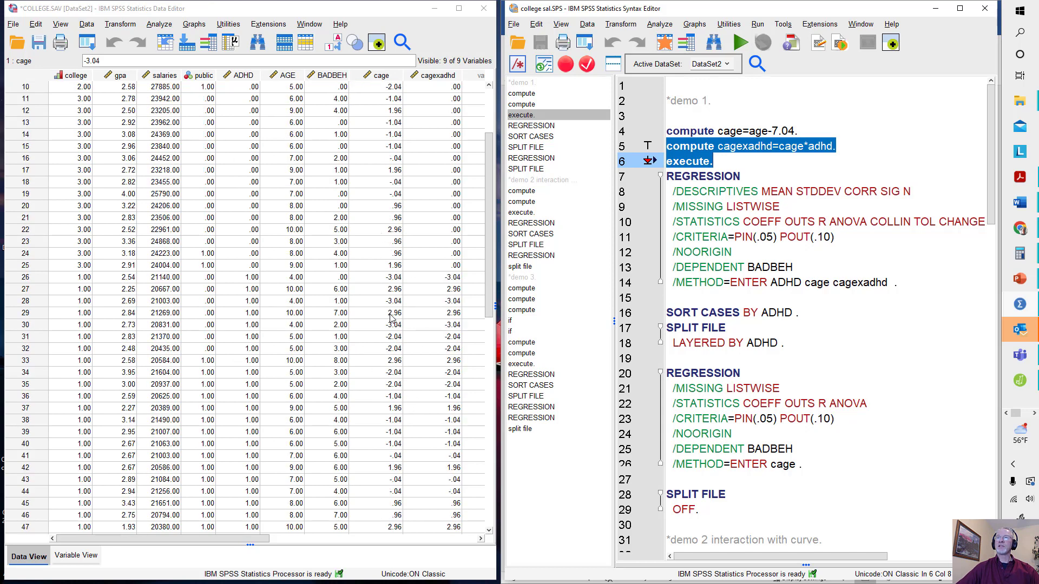
scroll(435, 411, "down", 5)
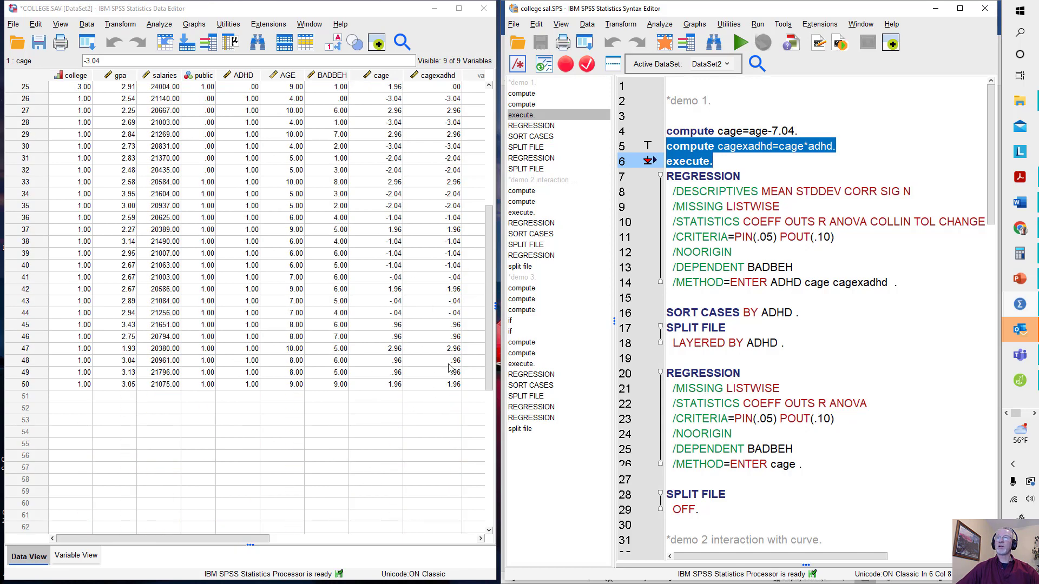
scroll(434, 356, "up", 8)
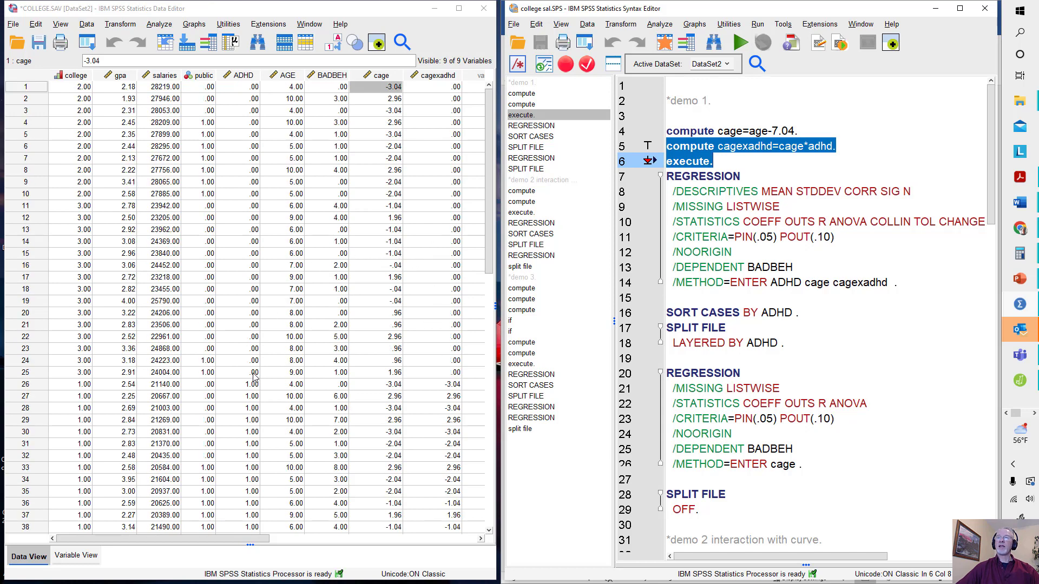
scroll(254, 373, "down", 10)
scroll(254, 379, "up", 10)
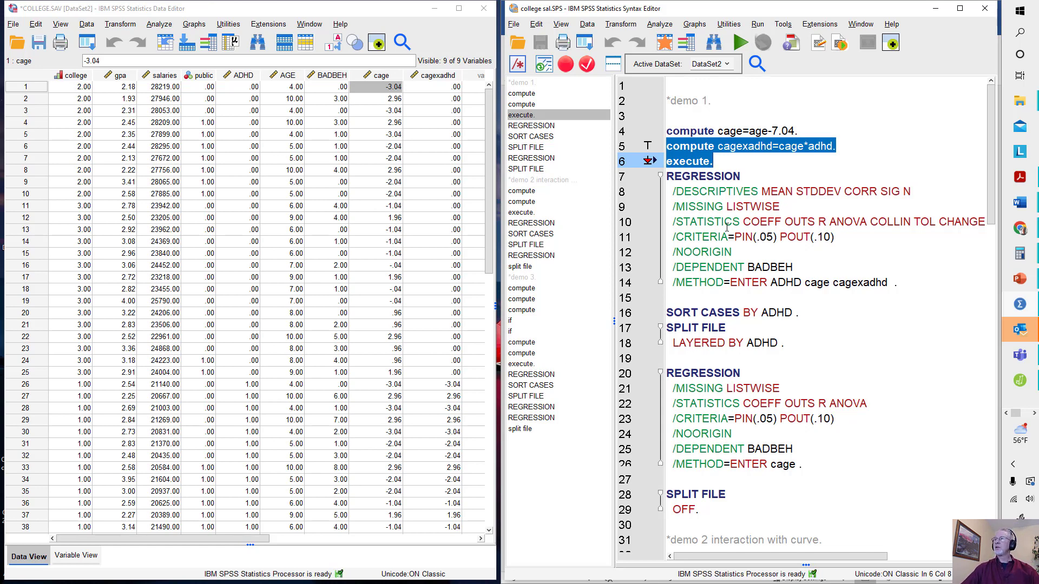
Set up a Linear Regression with BADBEH as the dependent variable and ADHD and cage as the Block 1 predictors.
left_click(757, 172)
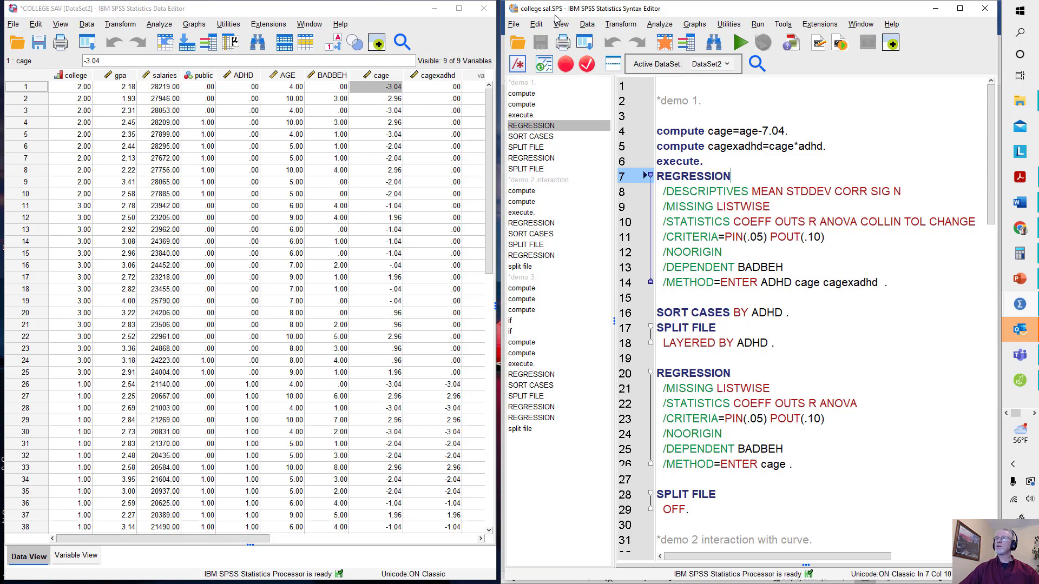
left_click(157, 24)
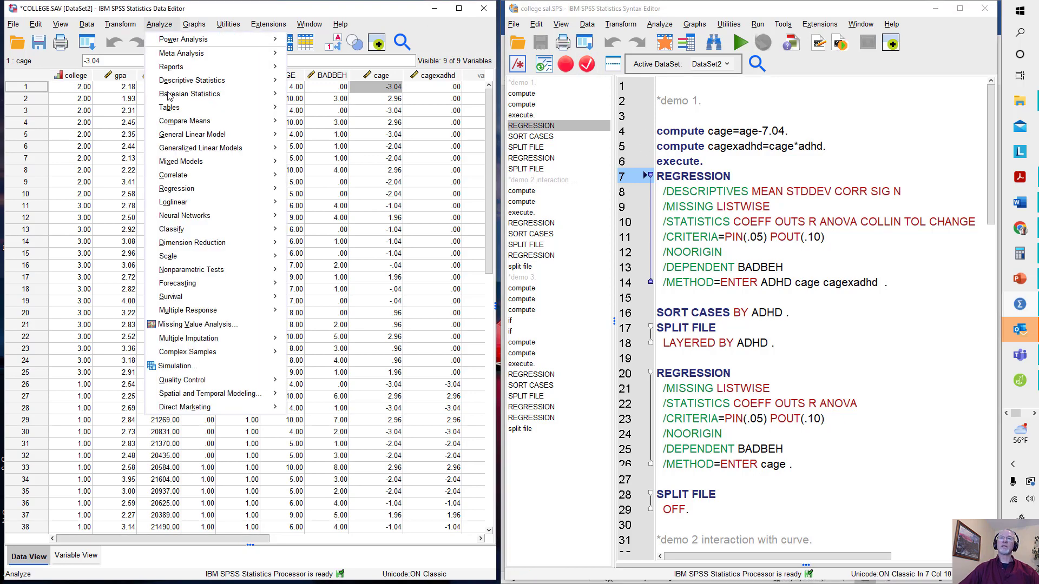
mouse_move(179, 188)
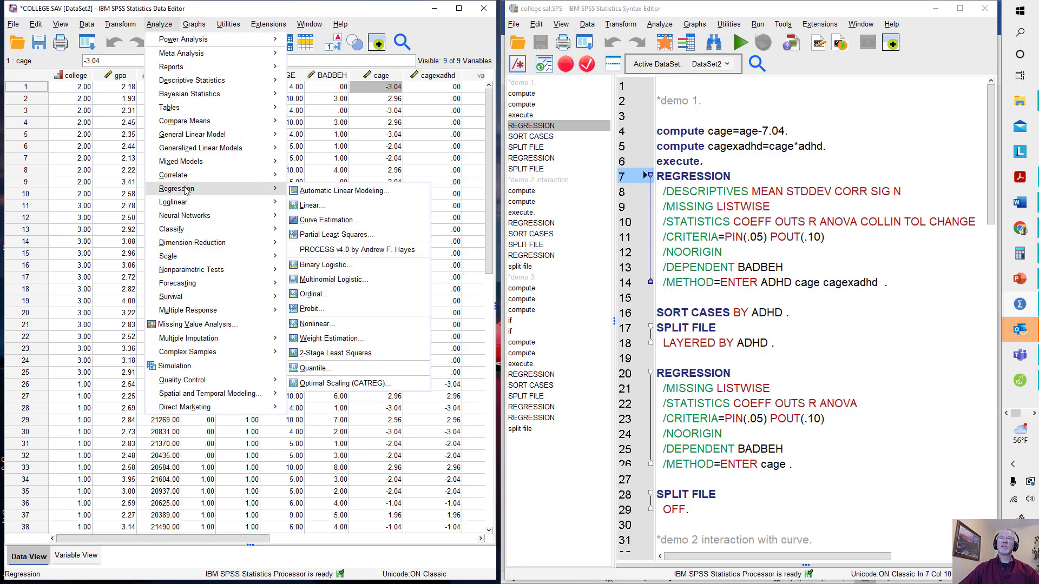
left_click(303, 208)
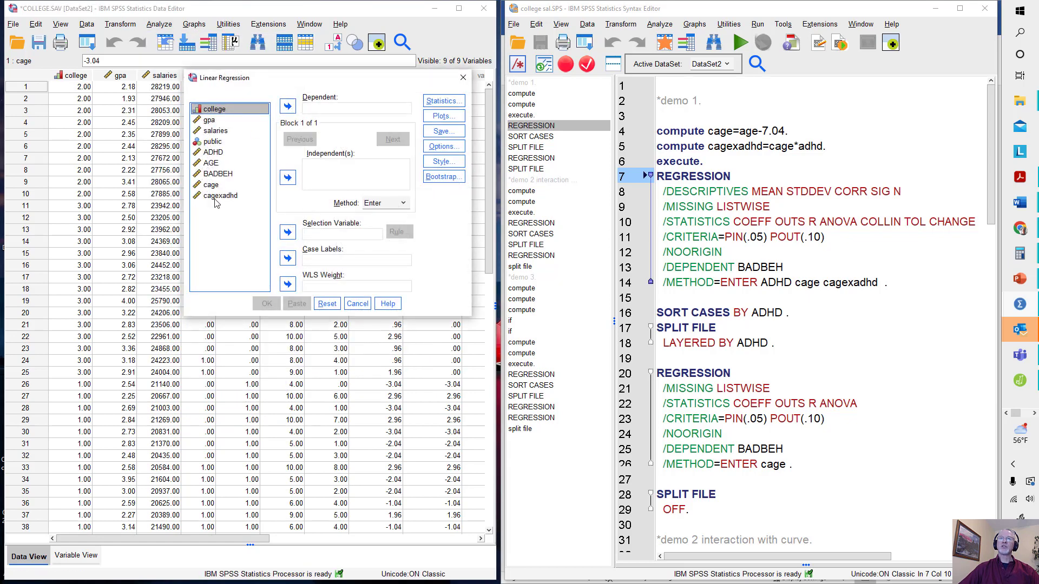
double_click(217, 174)
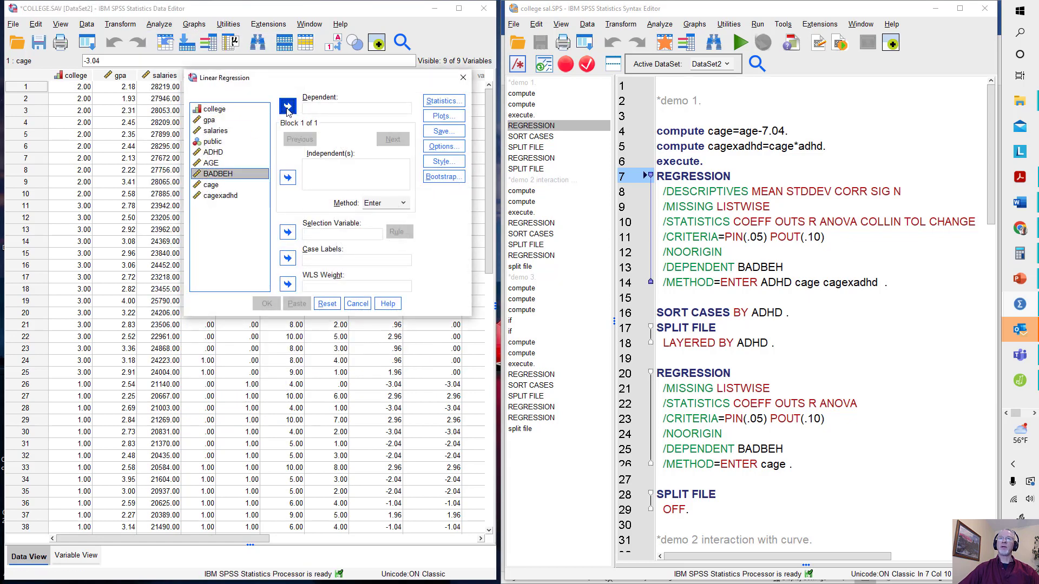
left_click(213, 152)
left_click(287, 178)
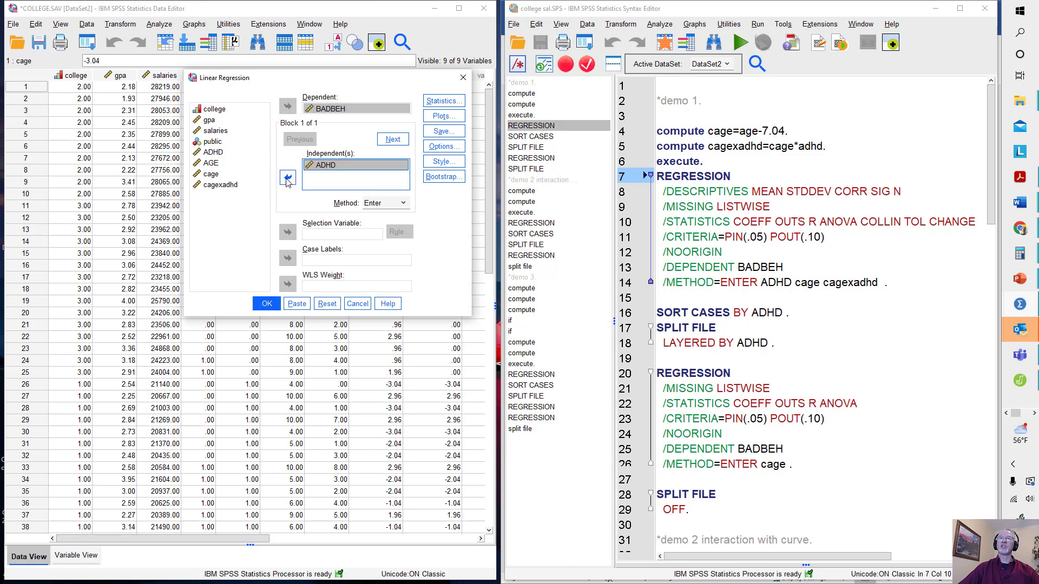
left_click(211, 174)
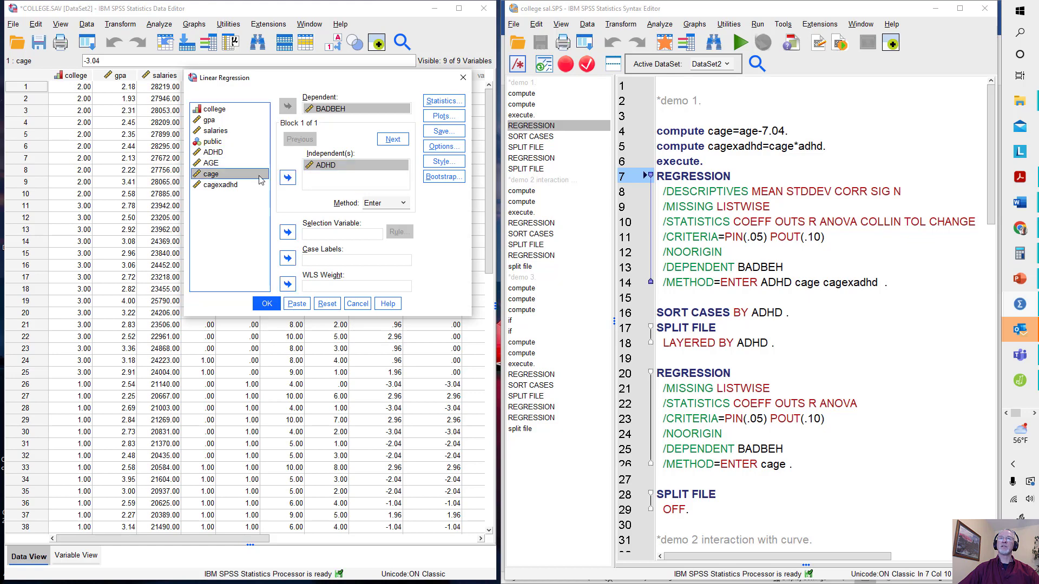
left_click(288, 179)
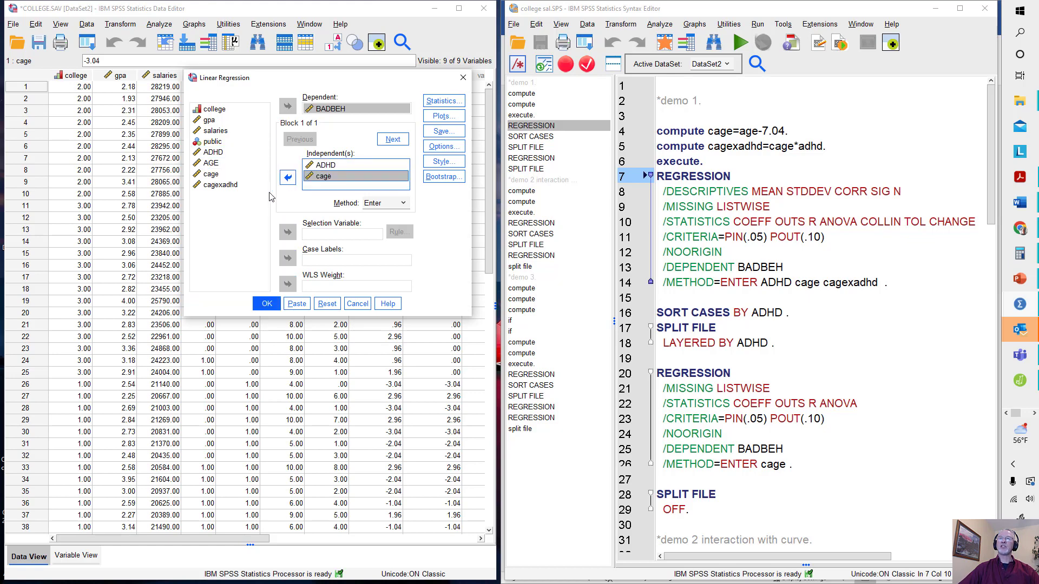
left_click(220, 185)
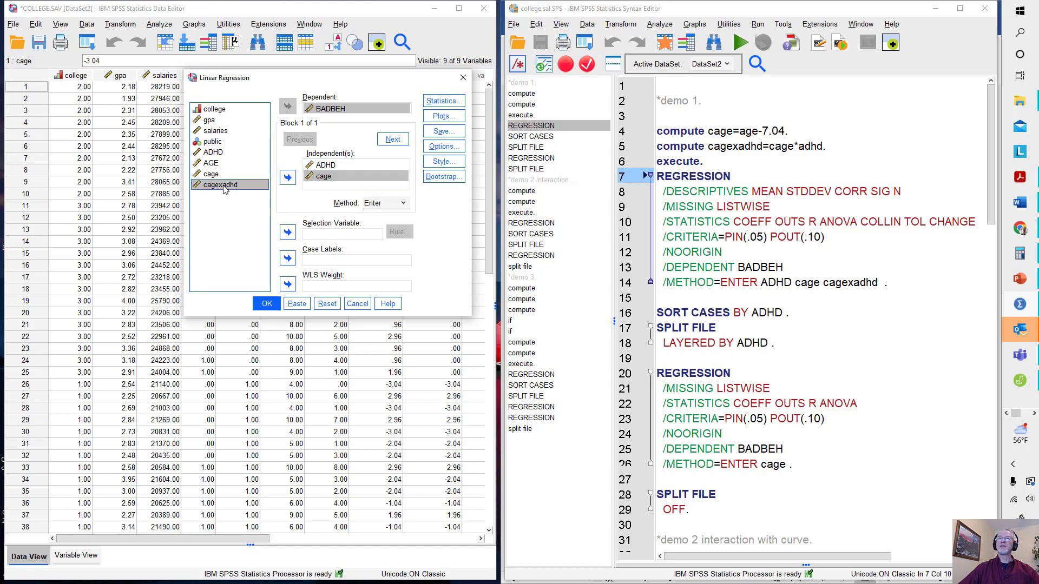
left_click(288, 178)
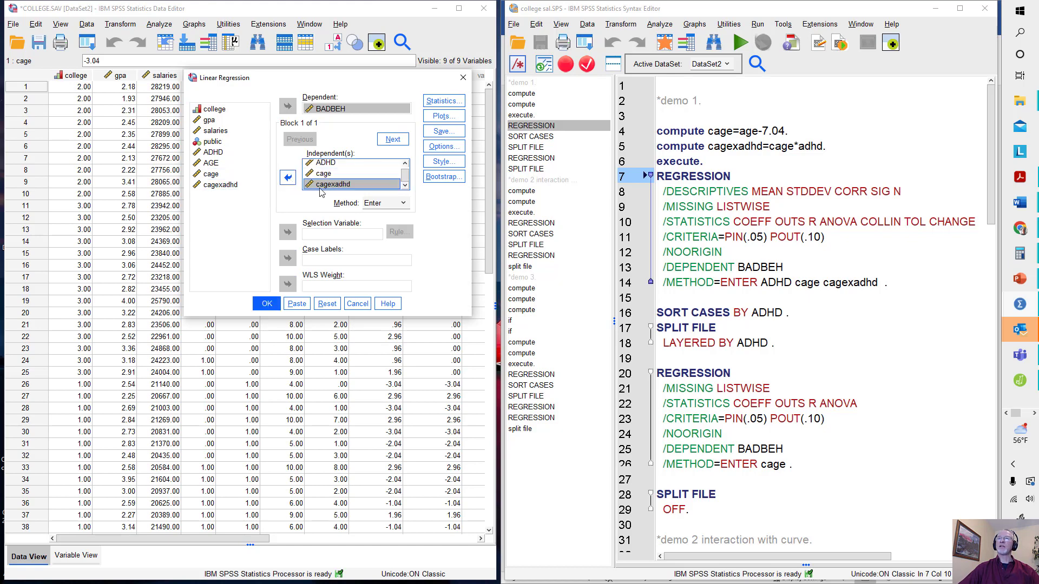
left_click(287, 177)
Start Block 2 and request R squared change plus part and partial correlations in the regression statistics.
left_click(393, 140)
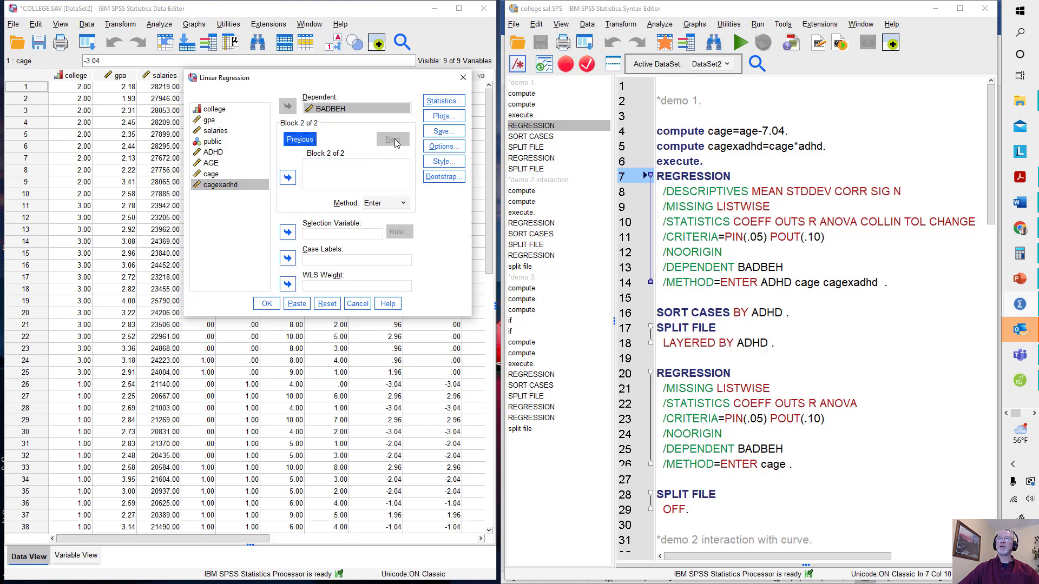
left_click(443, 100)
left_click(342, 142)
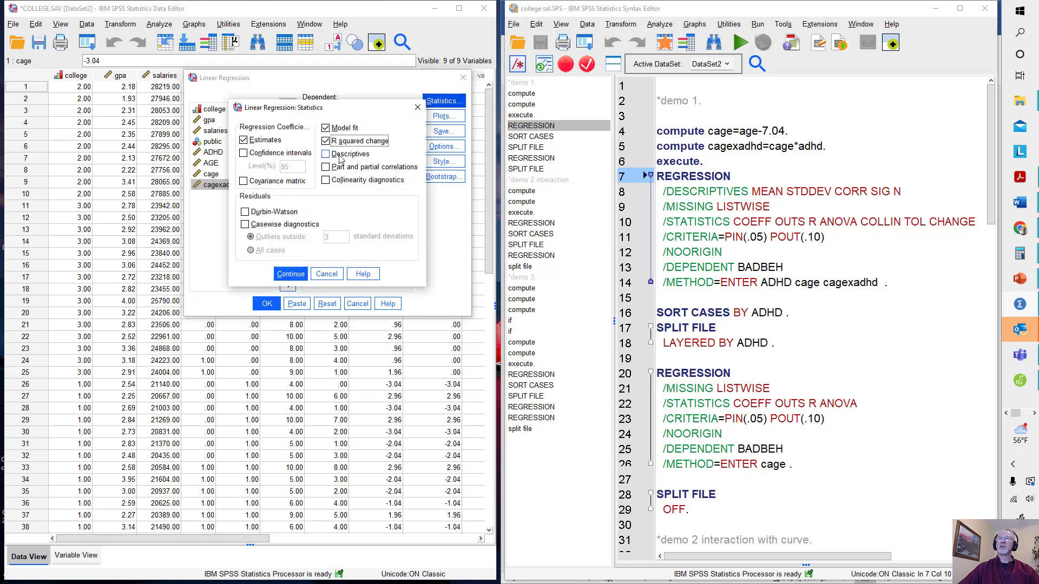
left_click(336, 169)
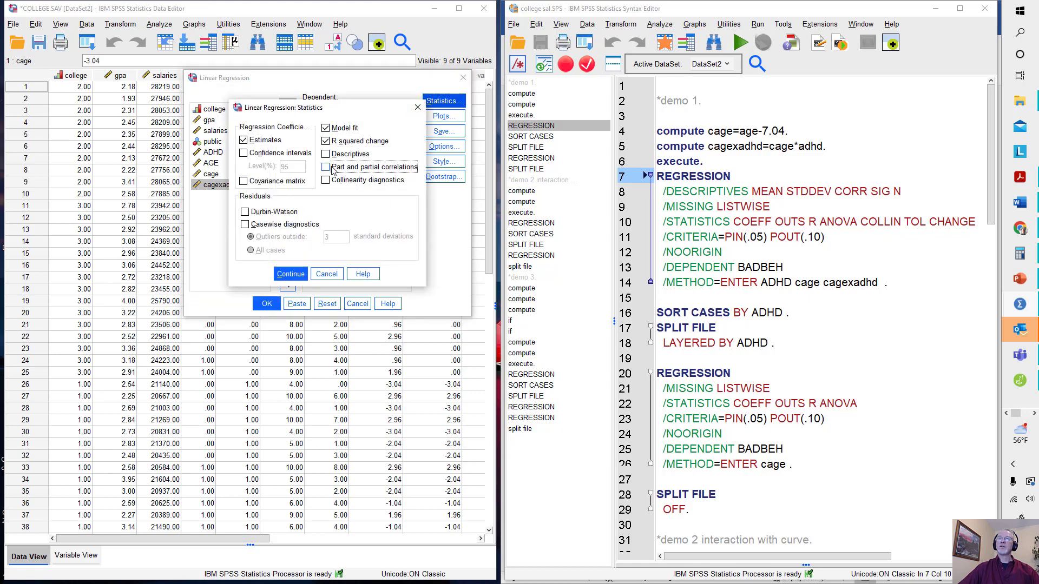
left_click(291, 274)
Add the interaction term cagexadhd as the Block 2 predictor and run the regression.
left_click(287, 178)
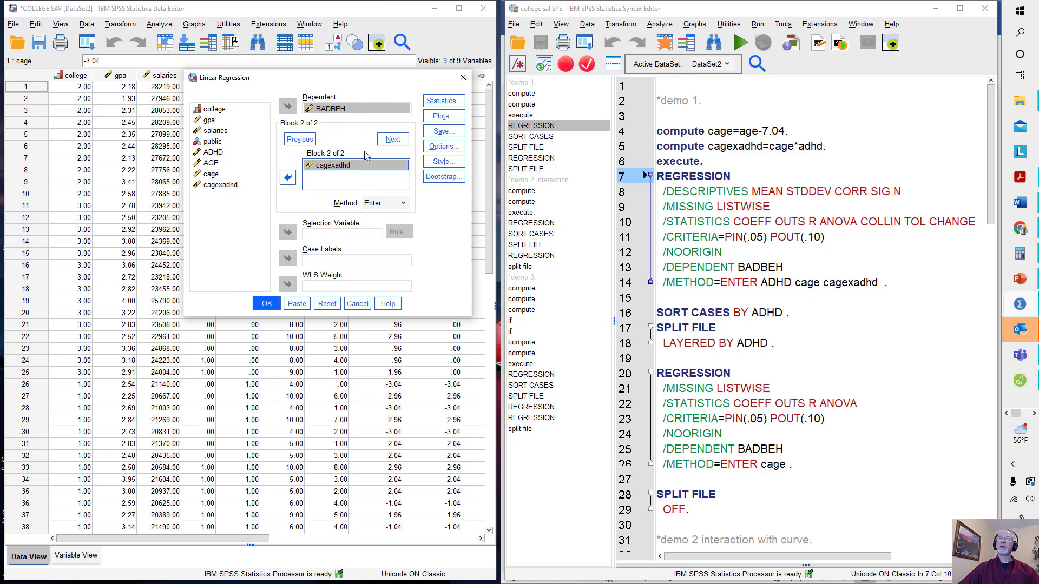
left_click(268, 304)
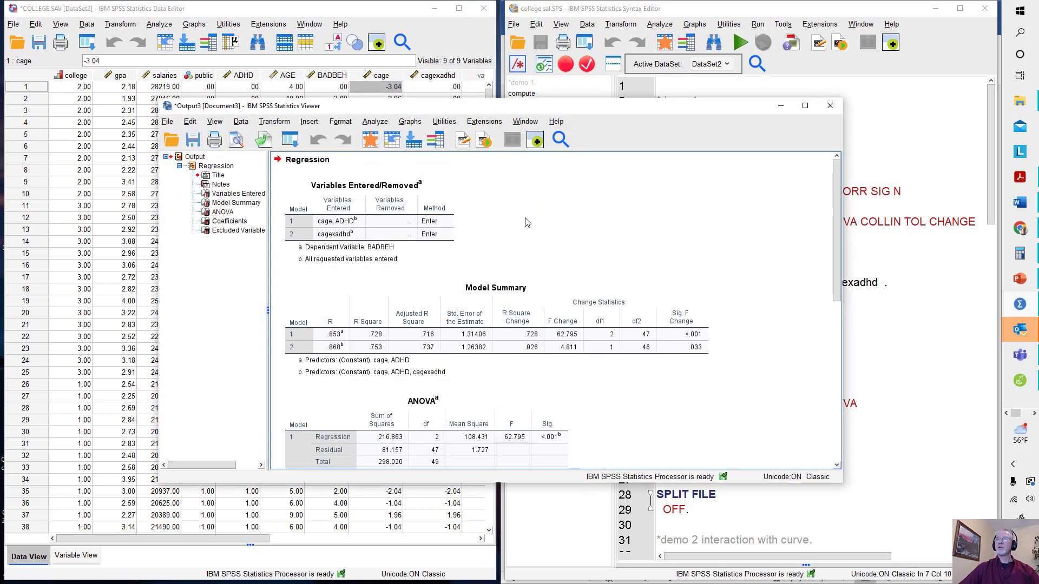
Examine the R square change in the Model Summary and the Coefficients for ADHD, cage and cagexadhd, including the Excluded Variables table.
scroll(621, 220, "down", 1)
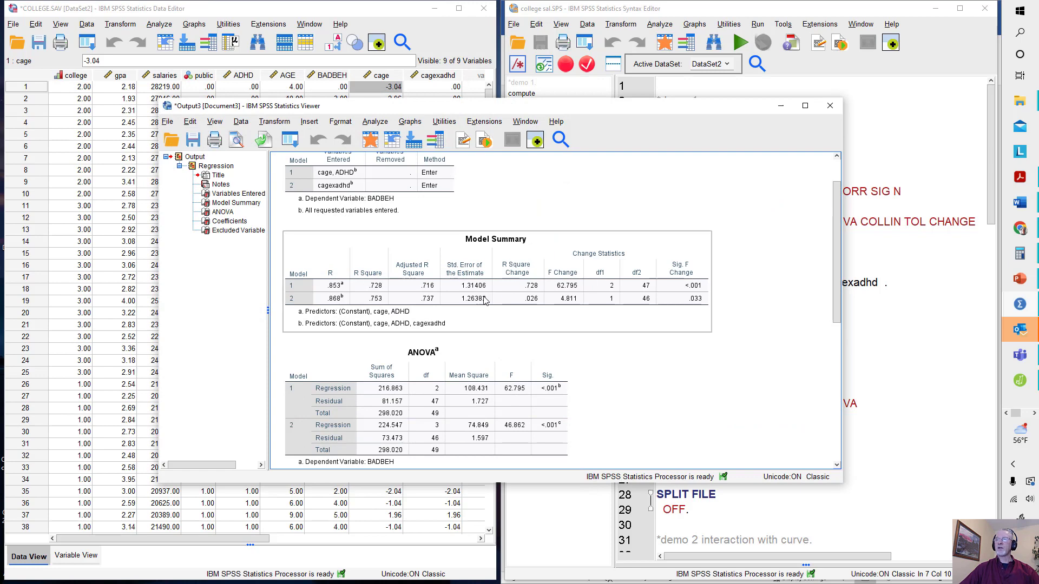
scroll(482, 300, "down", 4)
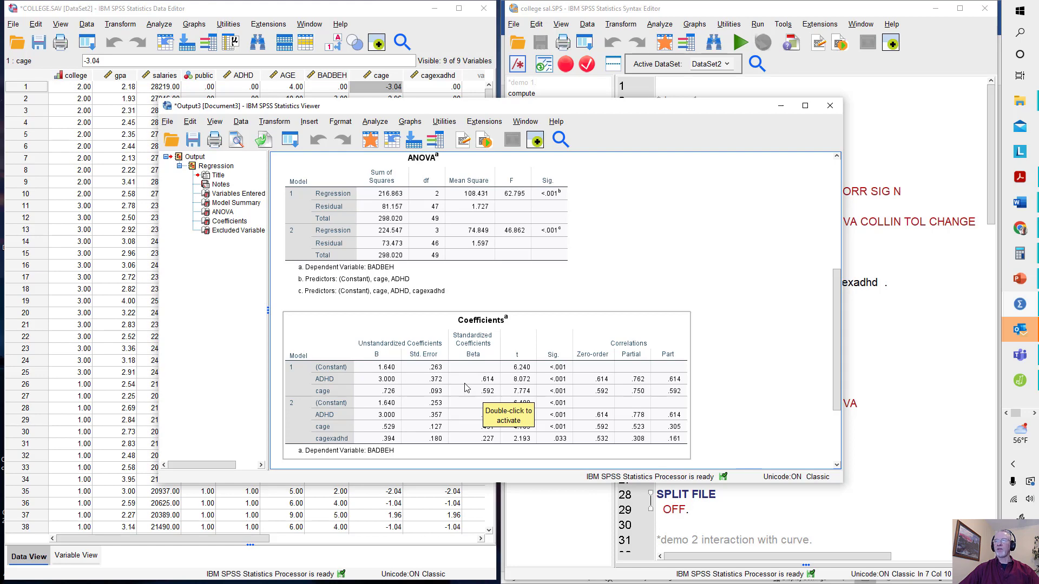
scroll(468, 373, "down", 3)
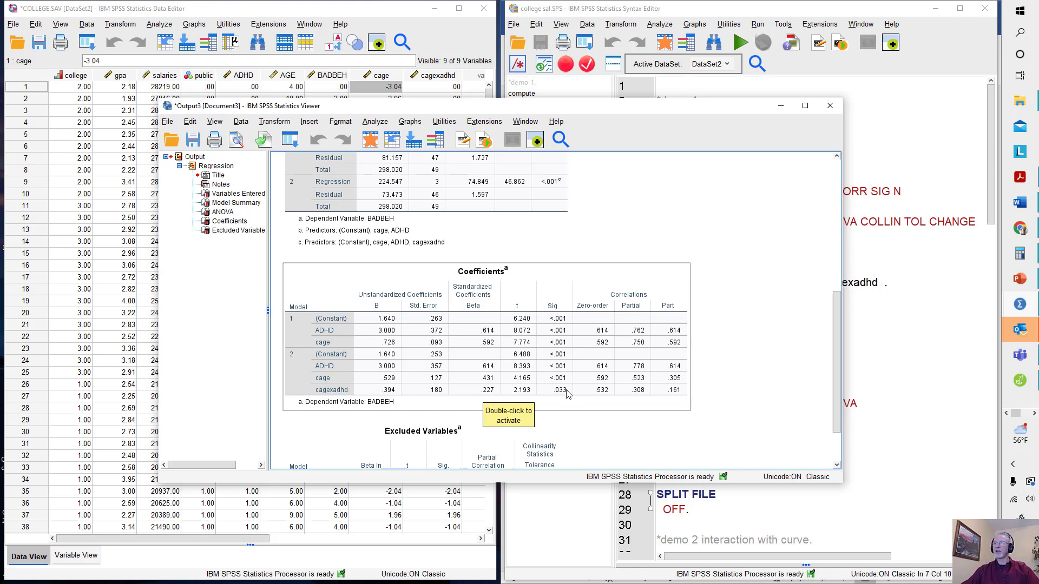
scroll(568, 394, "up", 3)
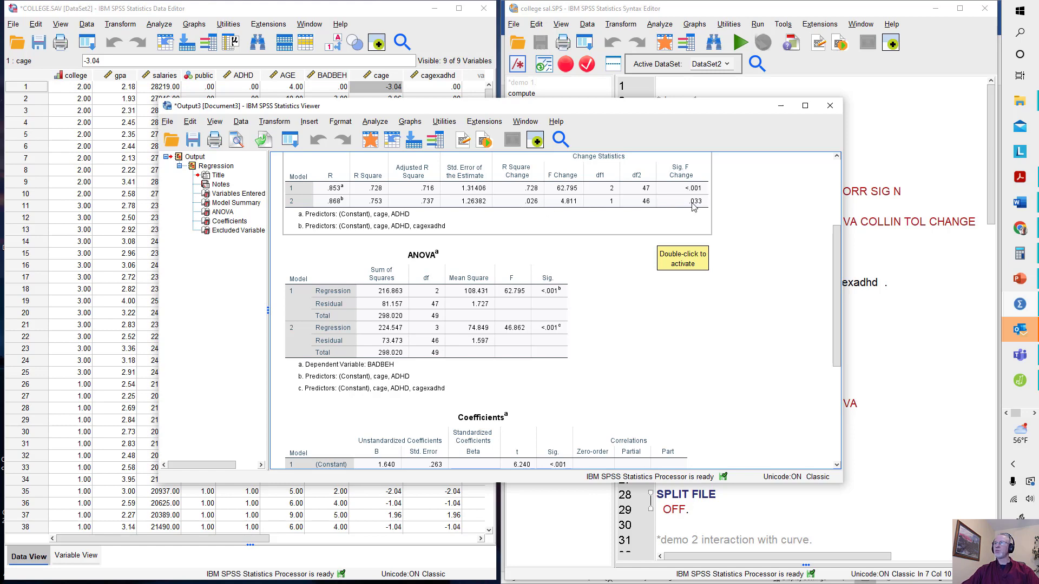
scroll(613, 233, "down", 5)
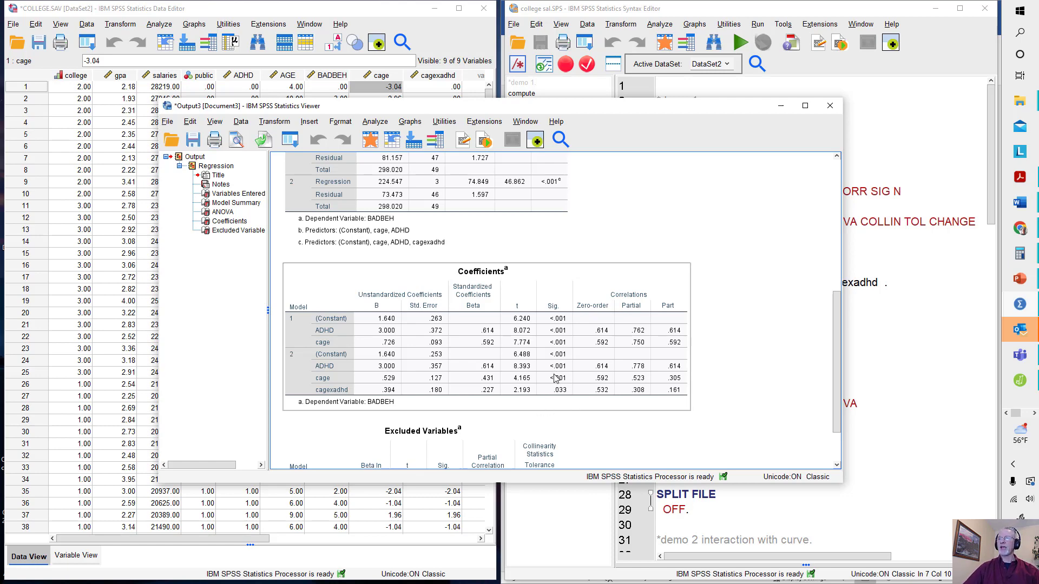
scroll(547, 384, "down", 3)
scroll(548, 389, "up", 5)
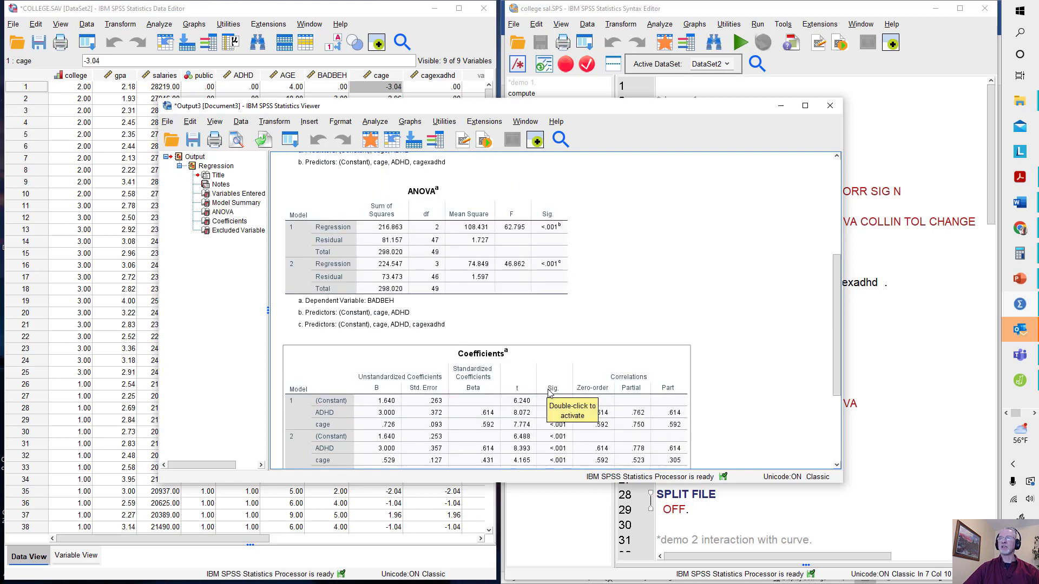
scroll(549, 393, "down", 3)
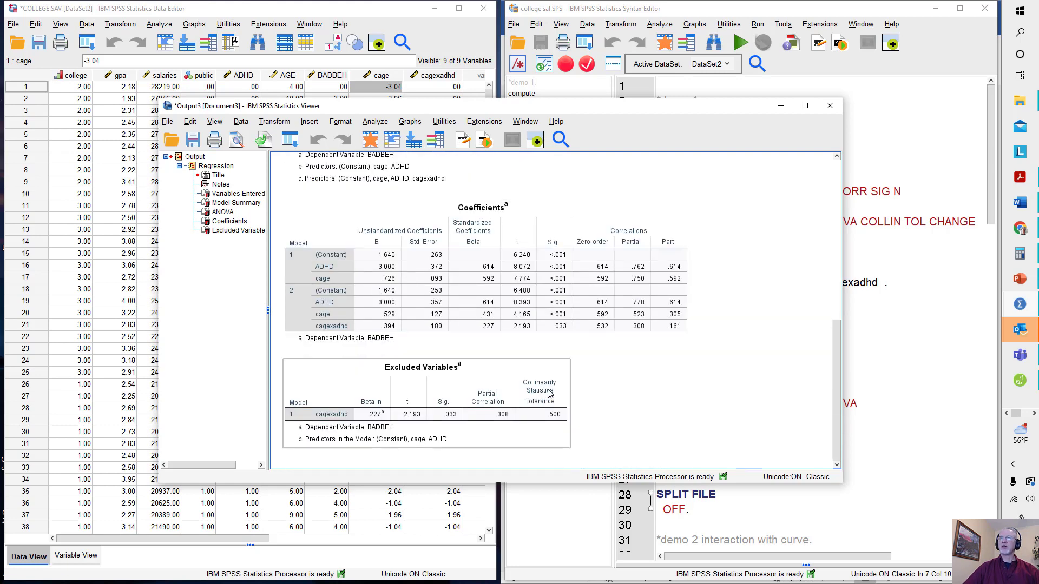
scroll(549, 393, "up", 1)
scroll(549, 394, "up", 1)
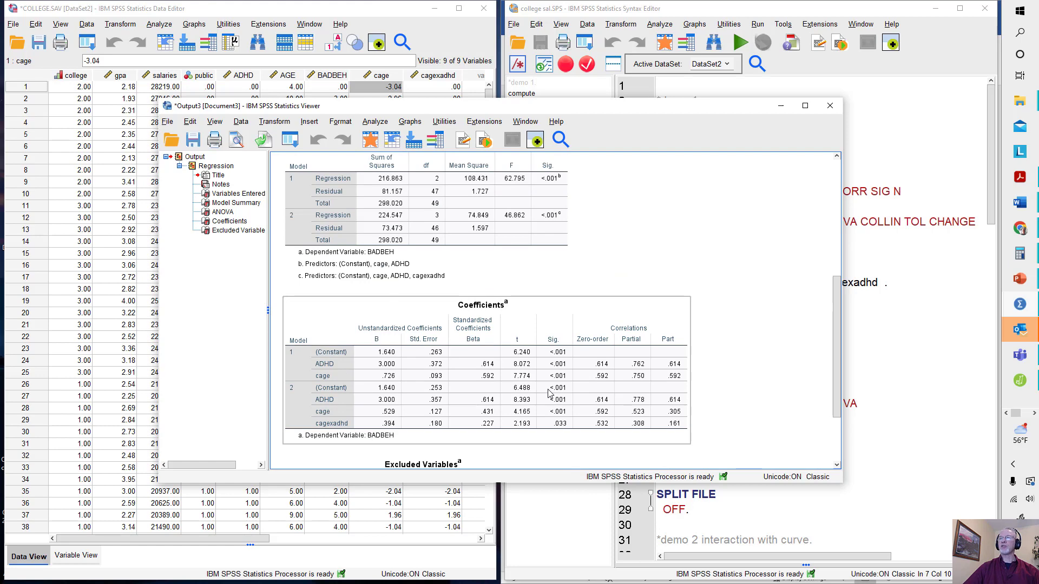
scroll(549, 393, "down", 1)
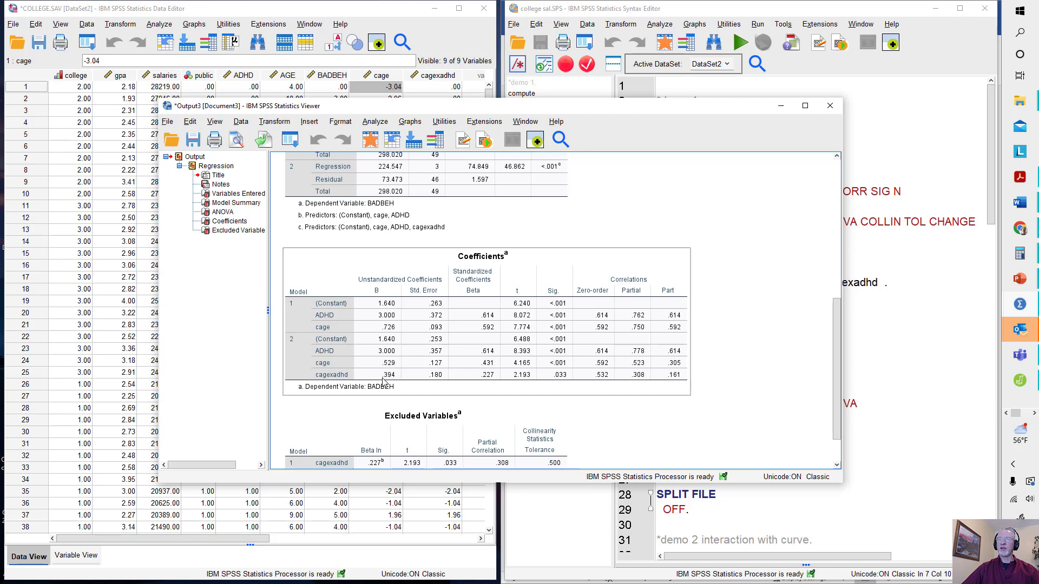
Dock the regression output, minimize the syntax window, and switch to the Word document with the regression equations in a maximized window.
left_click_drag(645, 110, 358, 88)
left_click(934, 11)
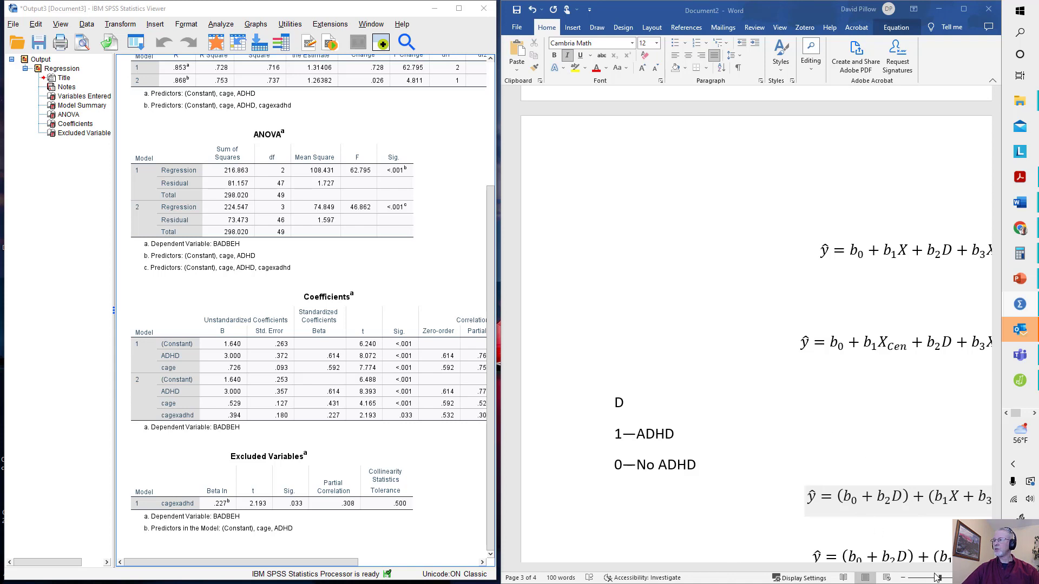
left_click(964, 9)
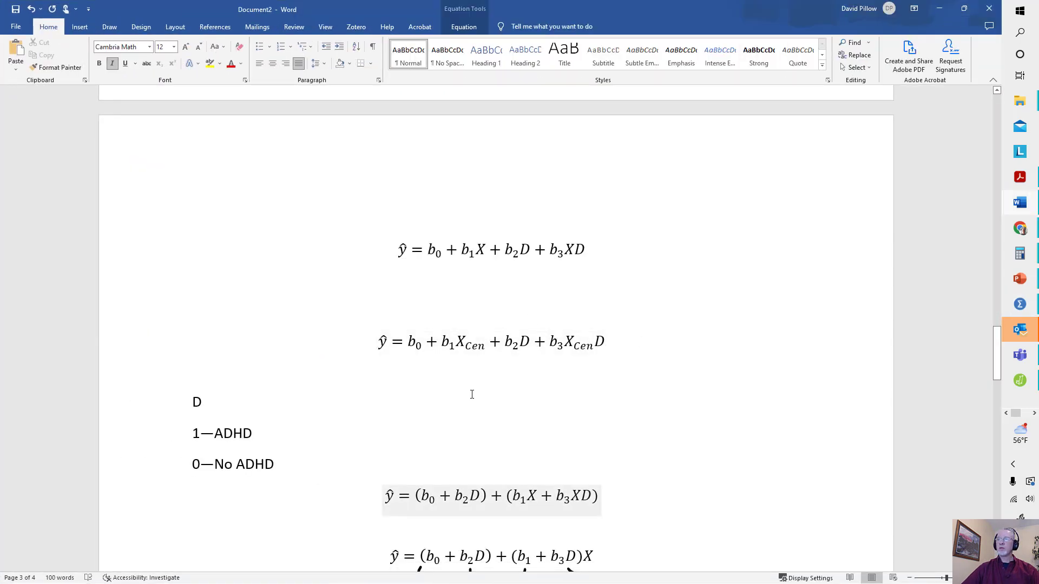
Arrange the Word document beside the SPSS regression output so the equations and the Coefficients table show together.
scroll(470, 387, "down", 4)
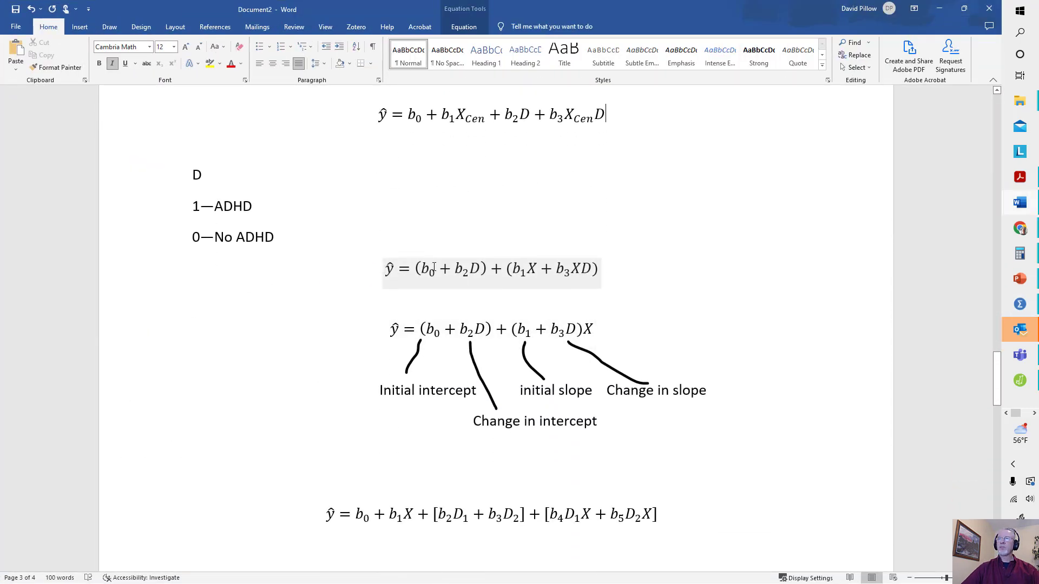
left_click(607, 114)
key("Return")
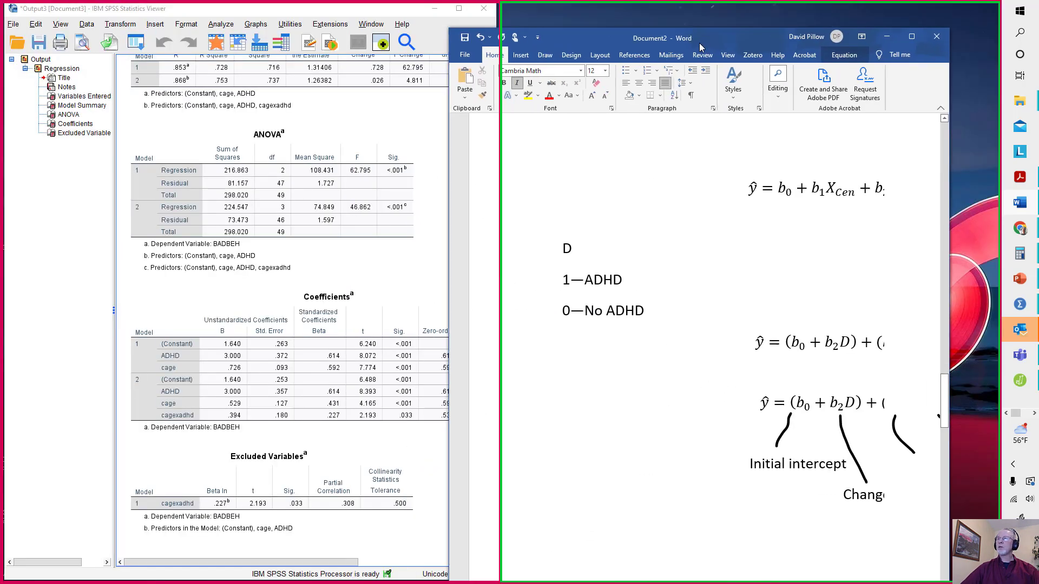
left_click_drag(699, 48, 698, 45)
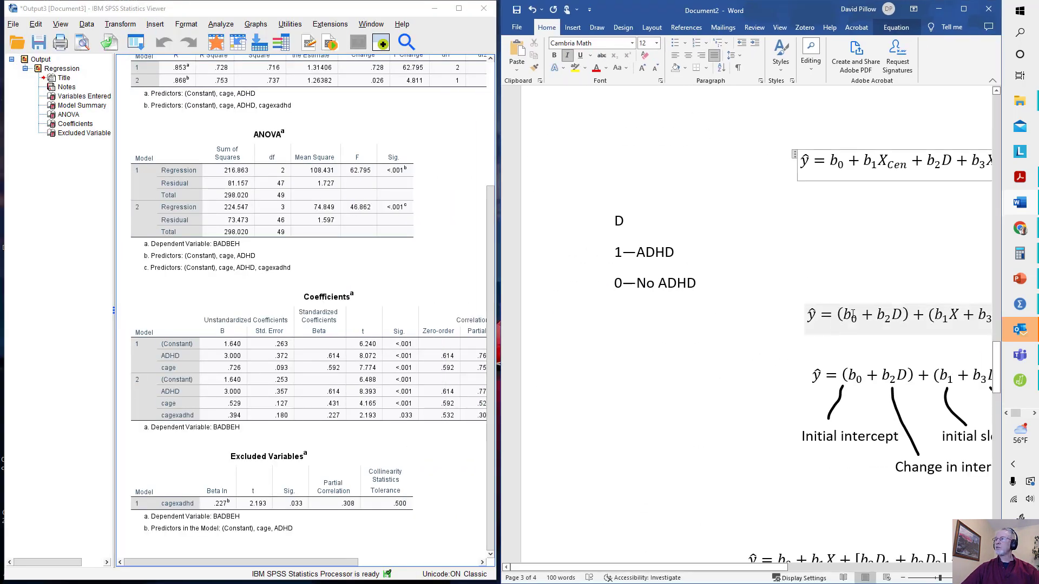
Copy the whole grouped equation ŷ = (b0 + b2D) + (b1X + b3XD).
left_click(889, 377)
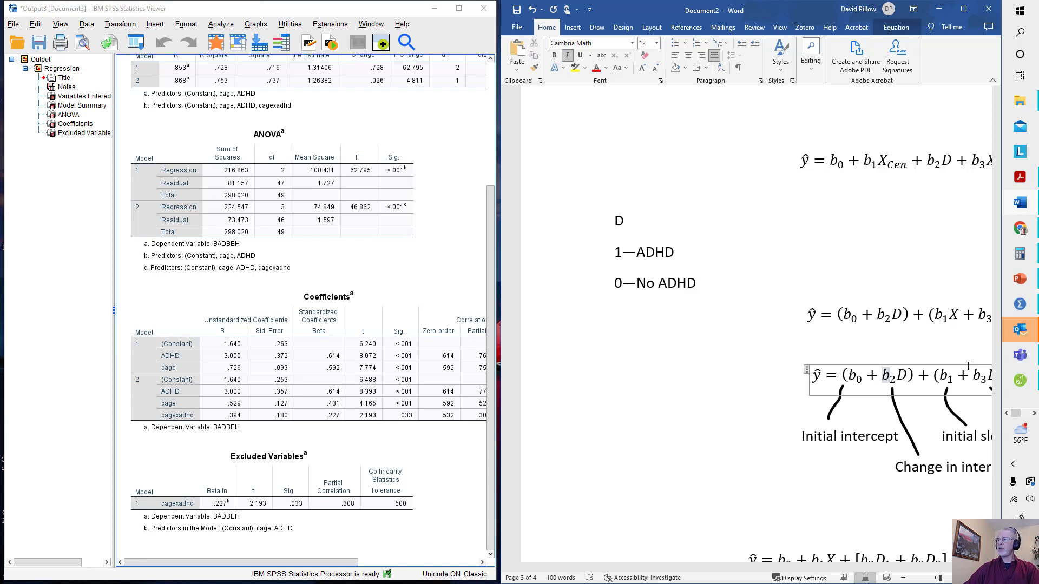
left_click(874, 317)
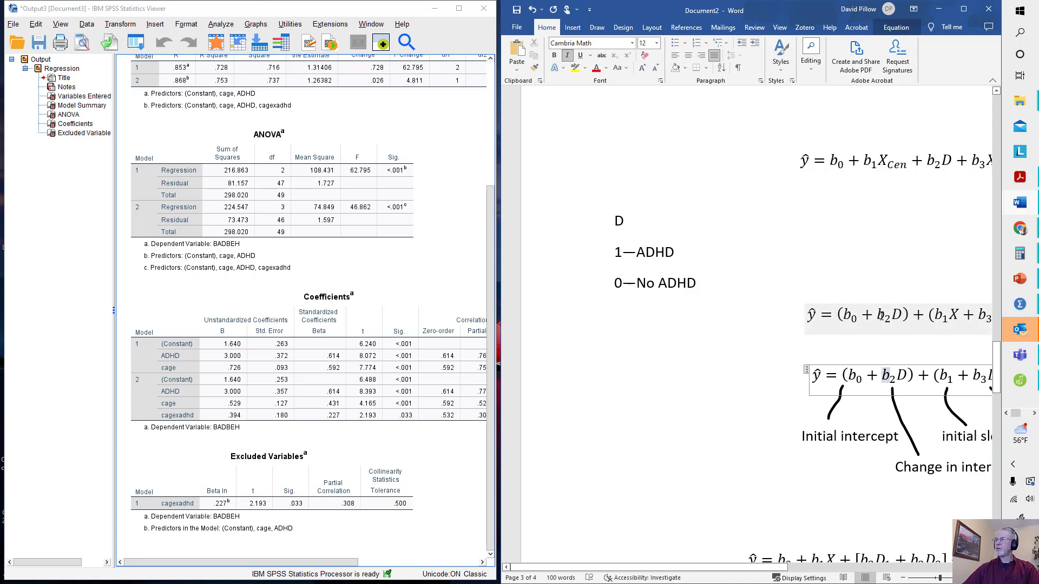
left_click(820, 332)
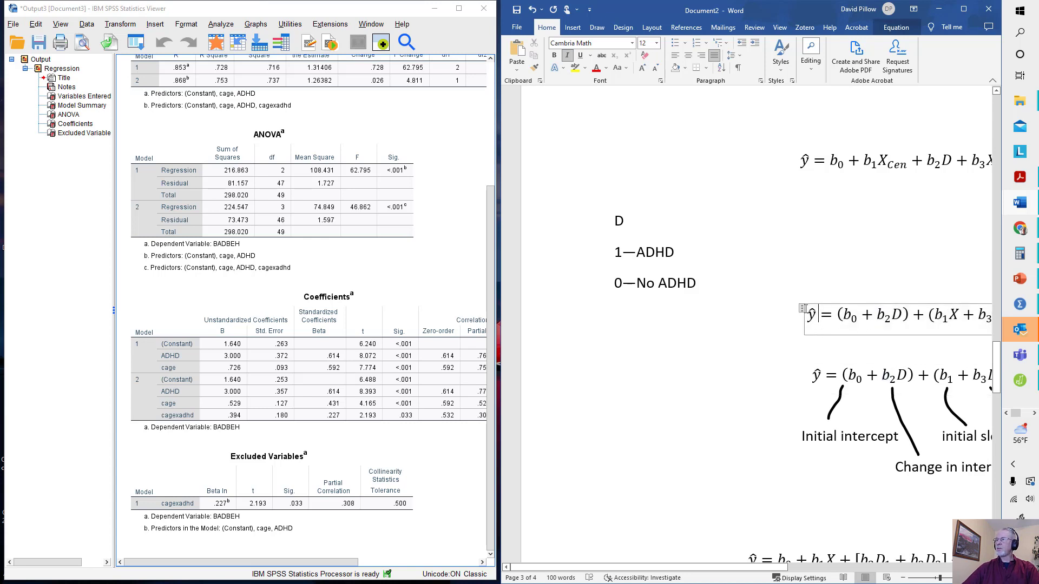
key("shift+Right")
key("shift+Right")
key("shift+Right")
key("shift+Right")
key("shift+Right")
key("shift+Right")
key("shift+Right")
key("shift+Right")
key("shift+Right")
key("shift+Right")
key("shift+Right")
key("shift+Right")
key("shift+Right")
key("shift+Right")
key("shift+Right")
key("shift+Right")
key("shift+Right")
key("shift+Right")
key("shift+Right")
key("shift+Right")
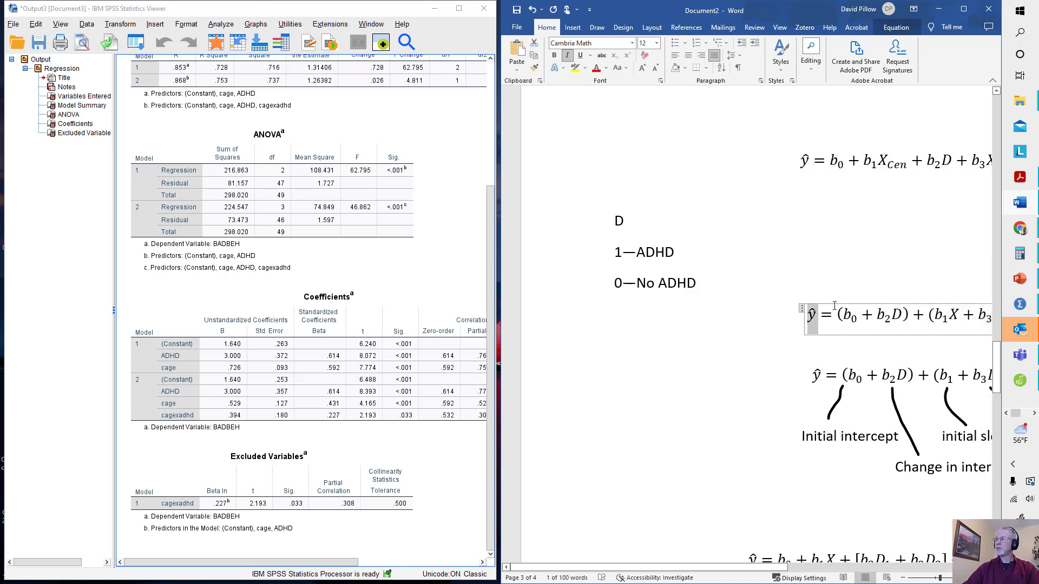
key("shift+Left")
key("shift+Left")
key("shift+Left")
key("shift+Left")
key("shift+Left")
key("shift+Left")
key("shift+Left")
key("shift+Left")
key("shift+Left")
key("shift+Left")
key("shift+Left")
key("shift+Left")
key("shift+Left")
key("ctrl+c")
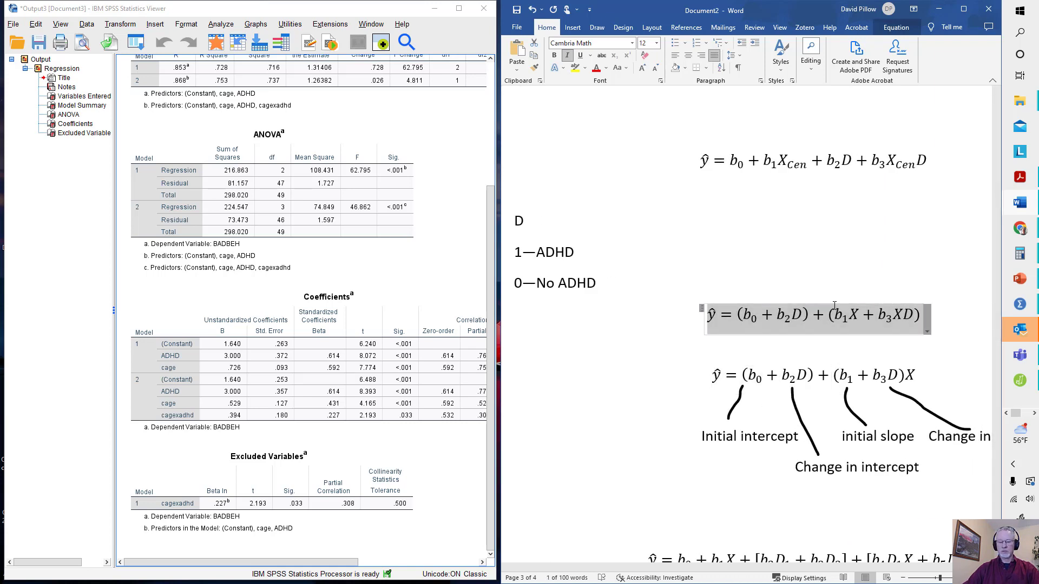
Paste the copied equation, indented three tabs, on a new line between the grouped equation and the annotated one.
key("Down")
key("Down")
key("Down")
key("Down")
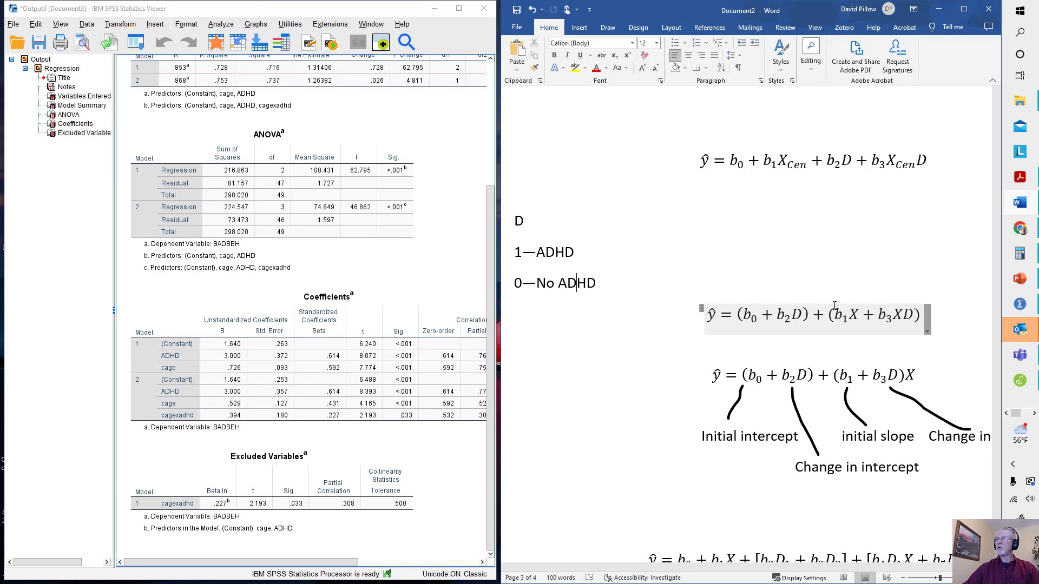
key("Up")
key("Return")
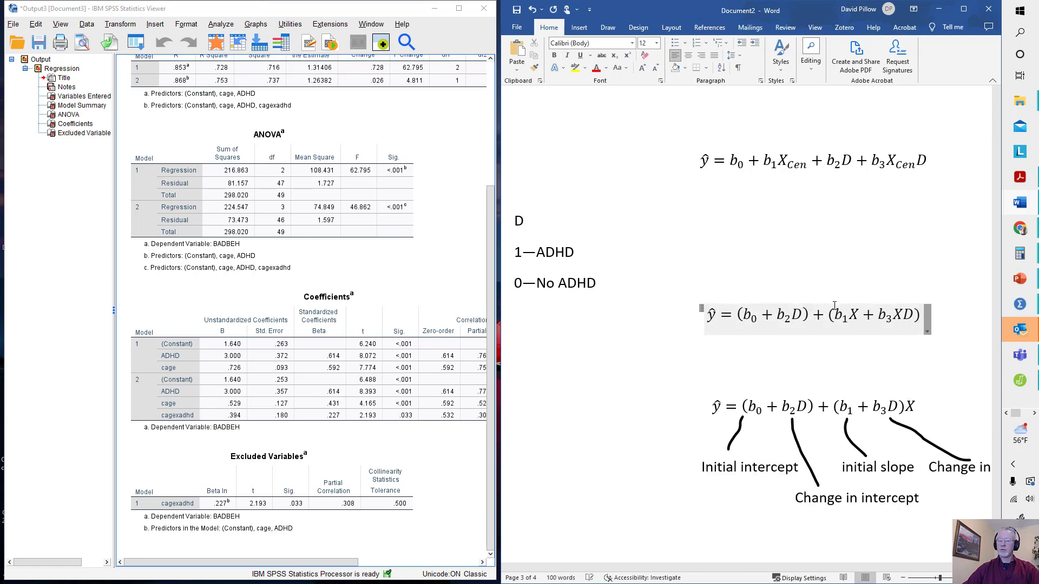
key("Tab")
key("Tab")
key("Tab")
key("ctrl+v")
Replace b0 with 1.64 in the pasted copy of the equation.
key("Up")
key("Up")
key("Down")
key("Right")
key("Right")
key("Right")
key("Right")
key("Right")
key("Right")
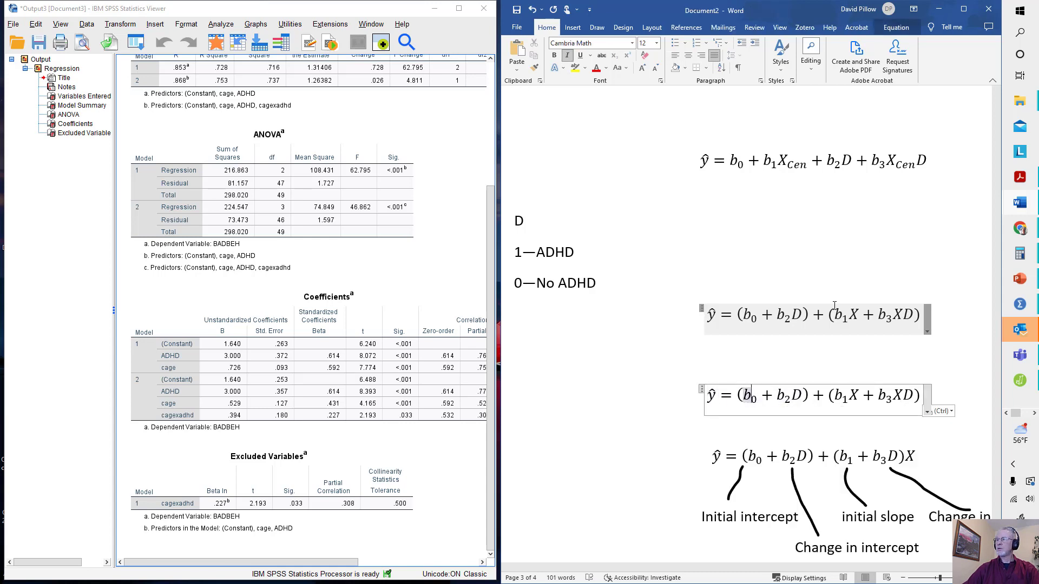
key("Left")
key("shift+Right")
key("shift+Right")
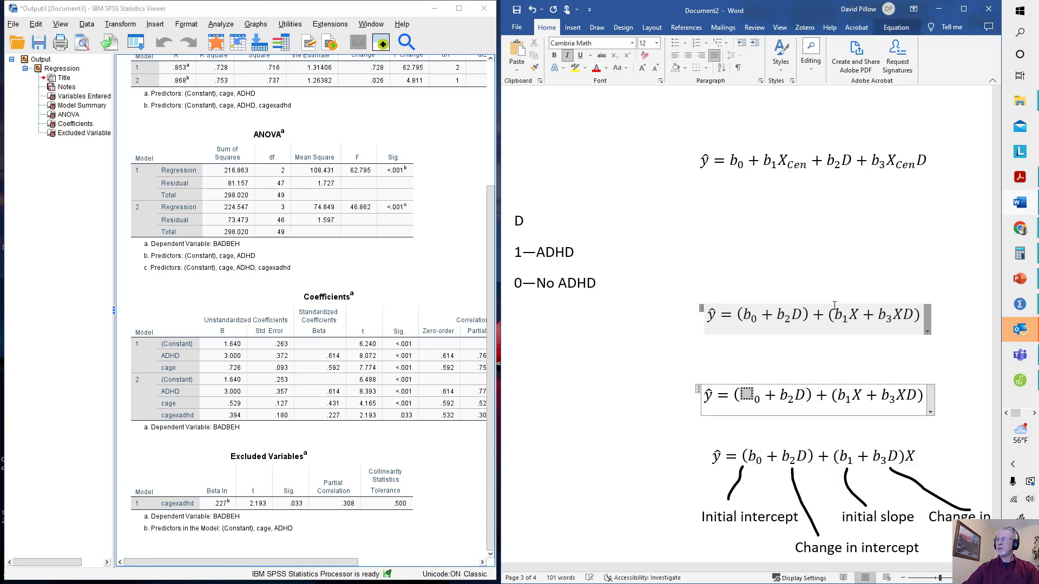
key("Delete")
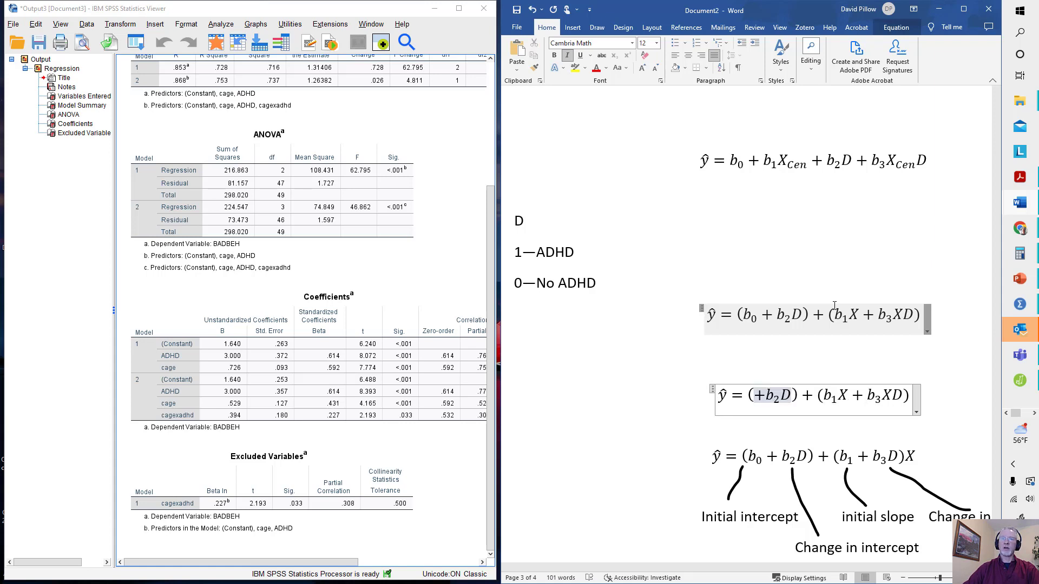
type("1.64")
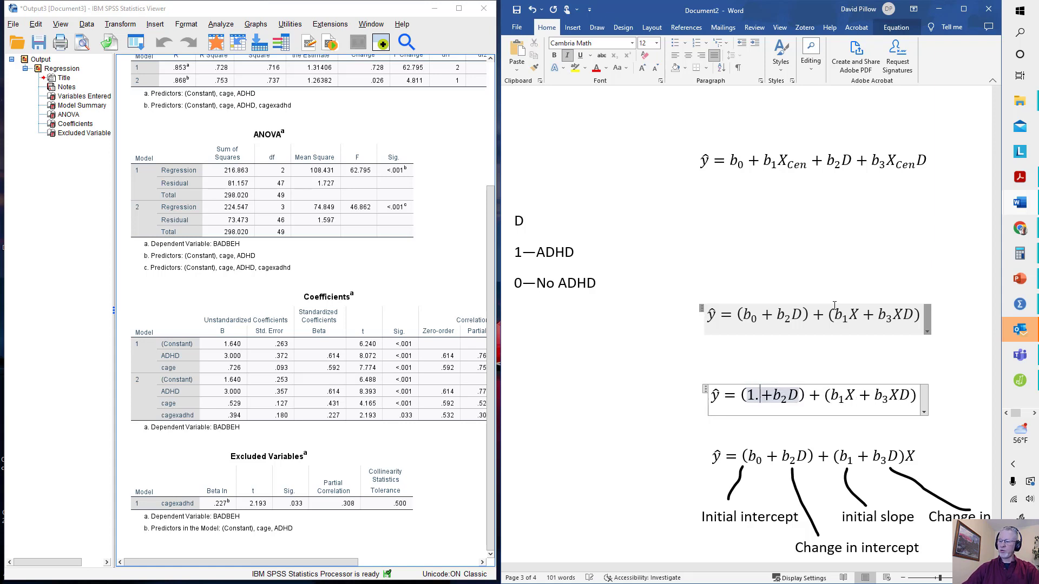
Replace b2 with 3 as the coefficient of D in the pasted equation.
key("Right")
key("shift+Right")
key("shift+Right")
key("Delete")
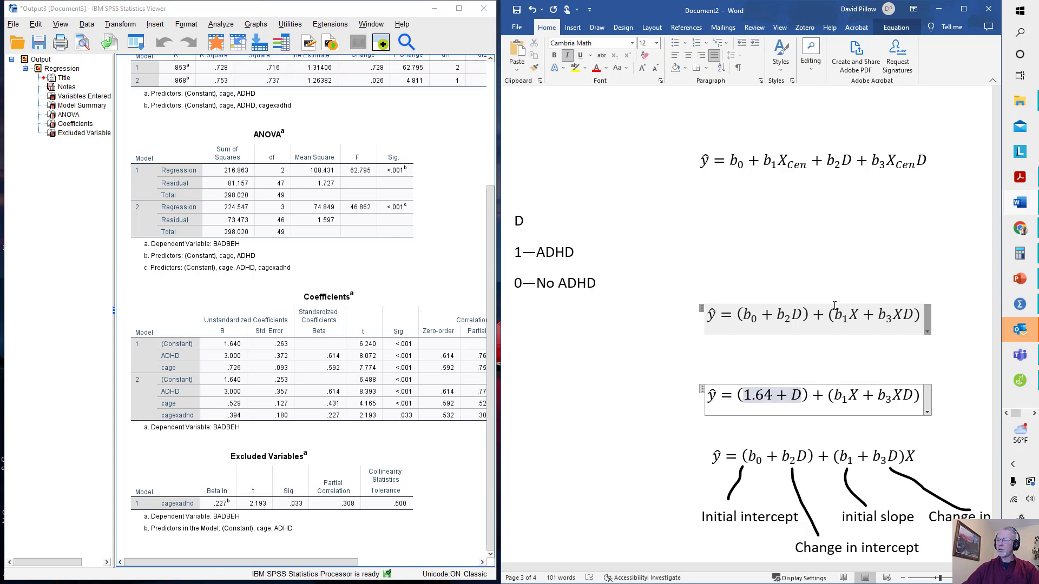
type("3")
Replace b1 with .529 as the coefficient of X in the pasted equation.
key("Right")
key("Right")
key("Right")
key("Right")
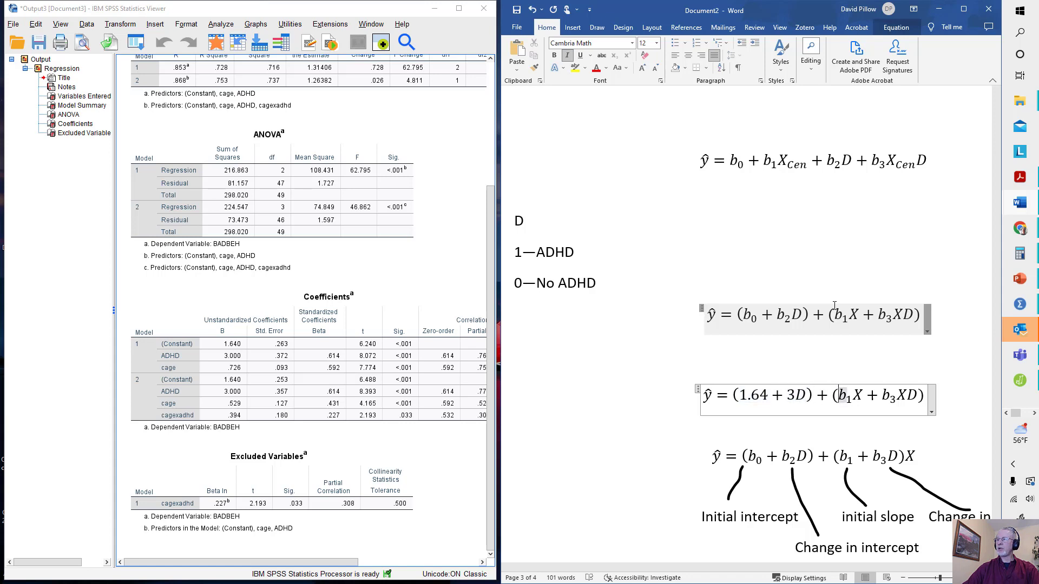
key("shift+Right")
key("shift+Right")
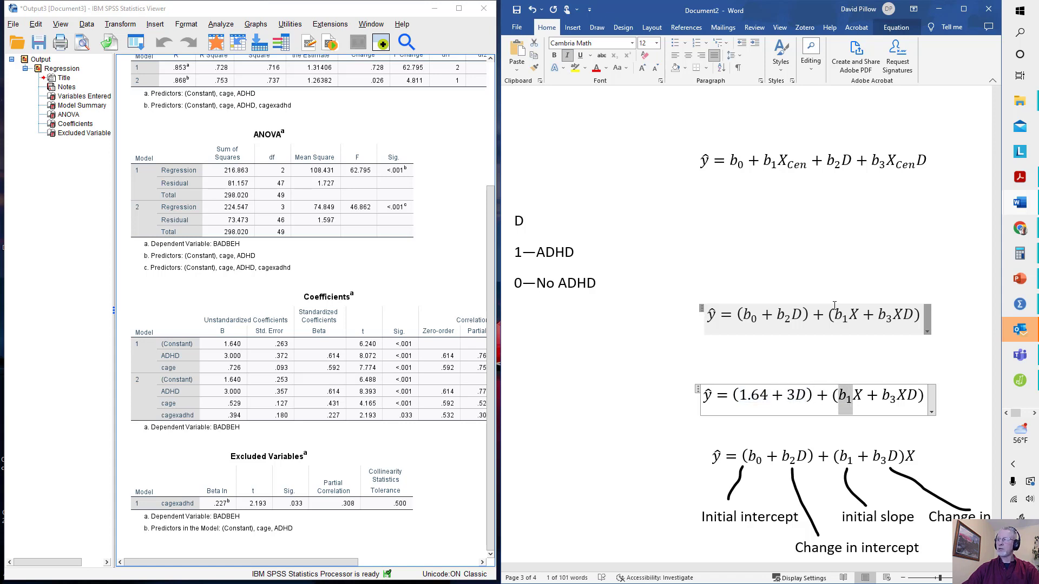
key("Delete")
type(".529")
Replace b3 with .394 as the coefficient of XD in the pasted equation and leave the equation.
key("Right")
key("shift+Right")
key("shift+Right")
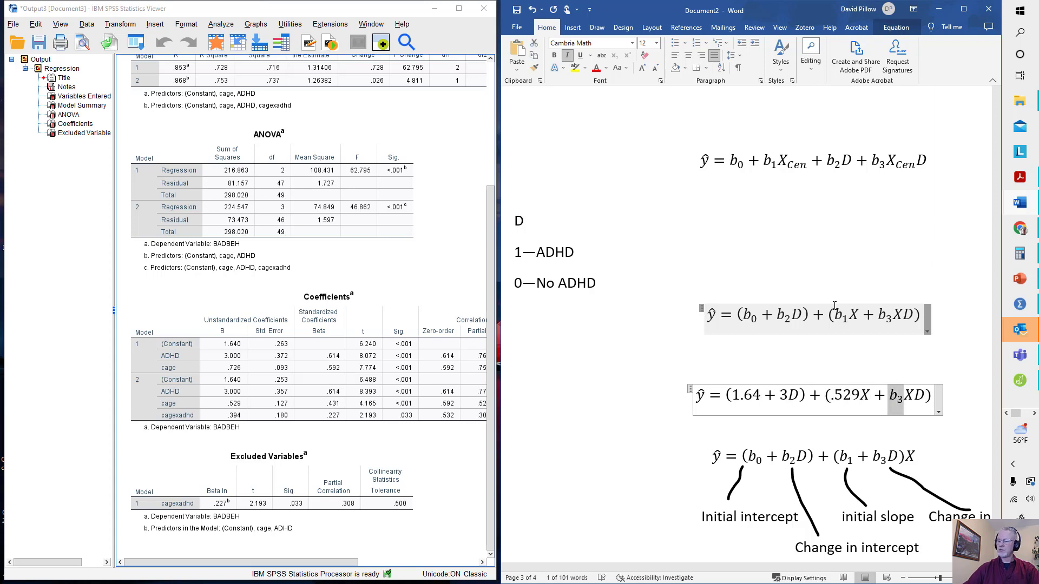
key("Delete")
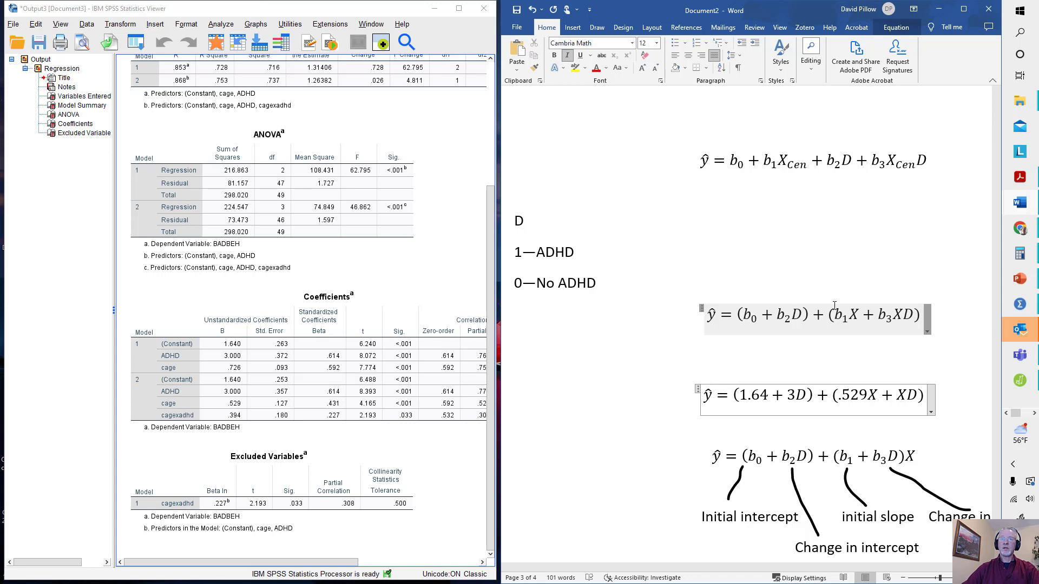
type(".394")
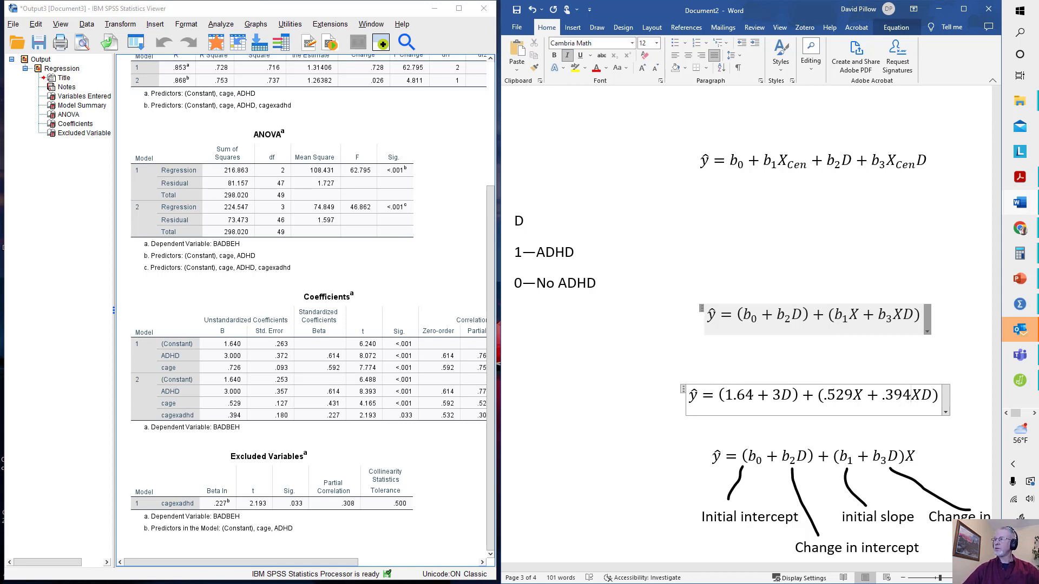
left_click(640, 431)
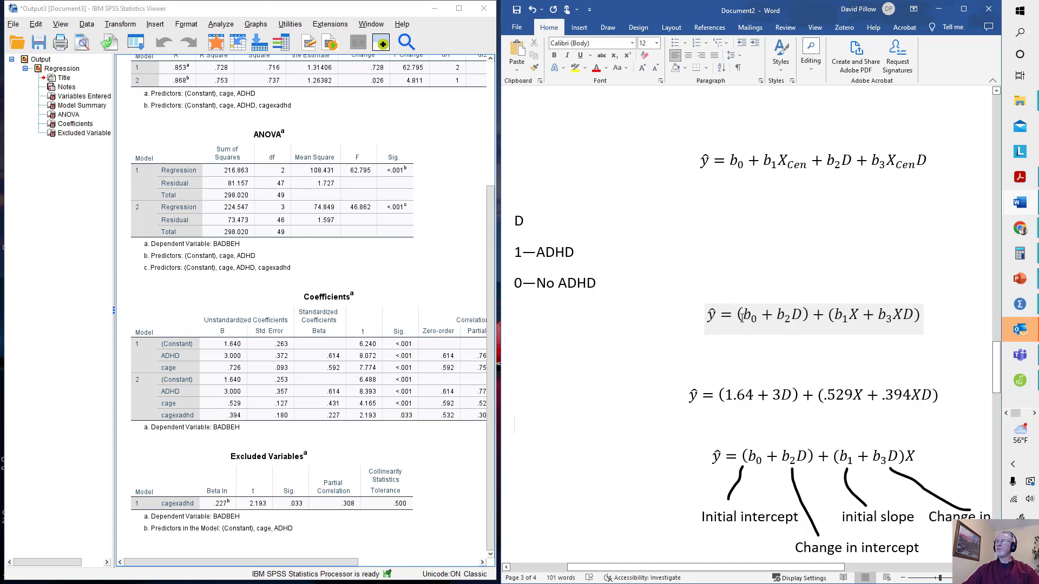
Compare the numeric equation with the general forms and the version annotated with initial and change in intercept and slope.
scroll(800, 275, "up", 3)
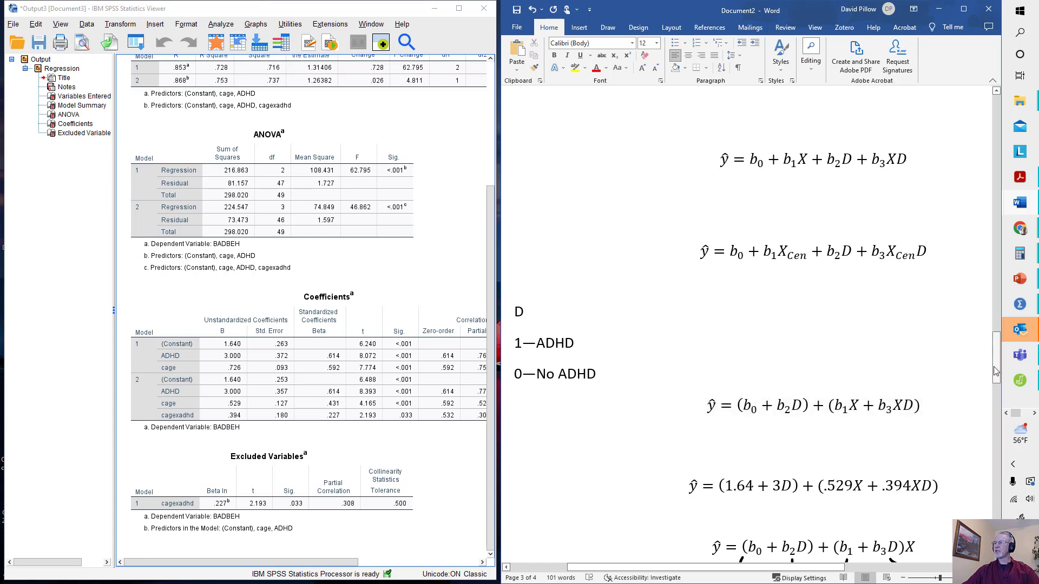
scroll(994, 391, "right", 2)
left_click_drag(994, 390, 995, 407)
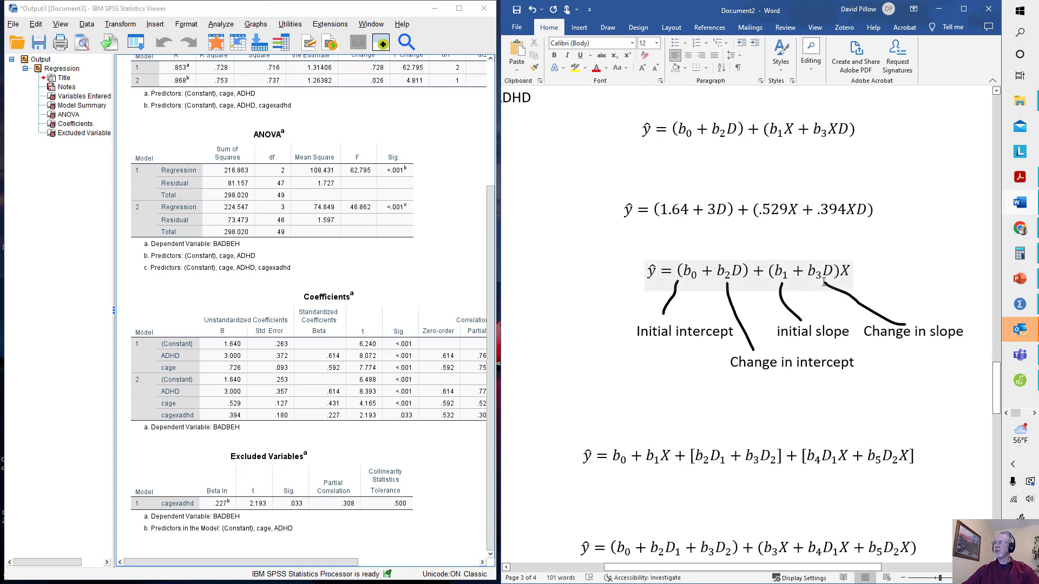
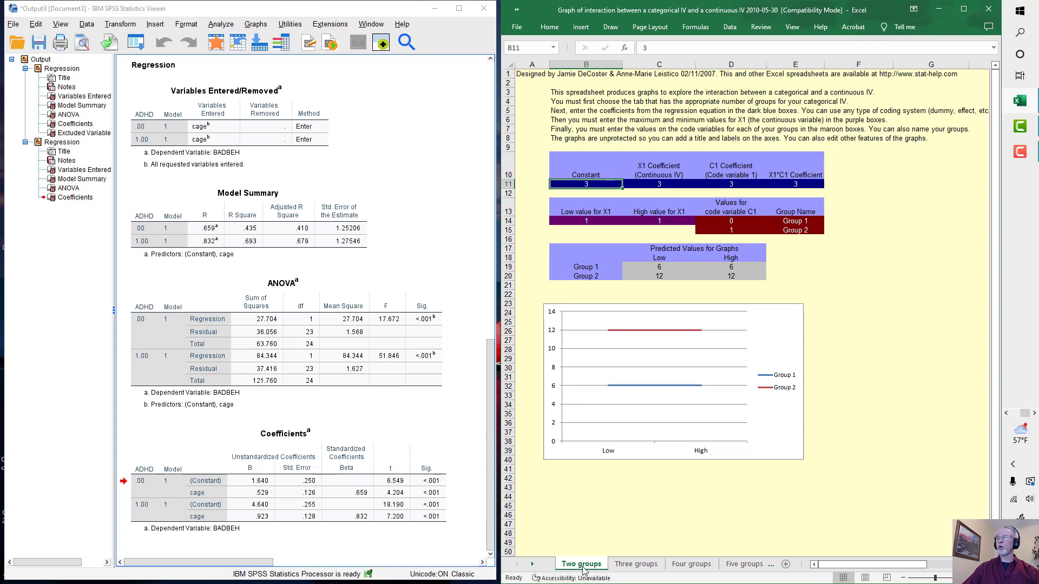
Look through the Three groups, Four groups and Five groups sheets of the interaction workbook and return to Two groups.
left_click(634, 565)
left_click(691, 565)
left_click(744, 564)
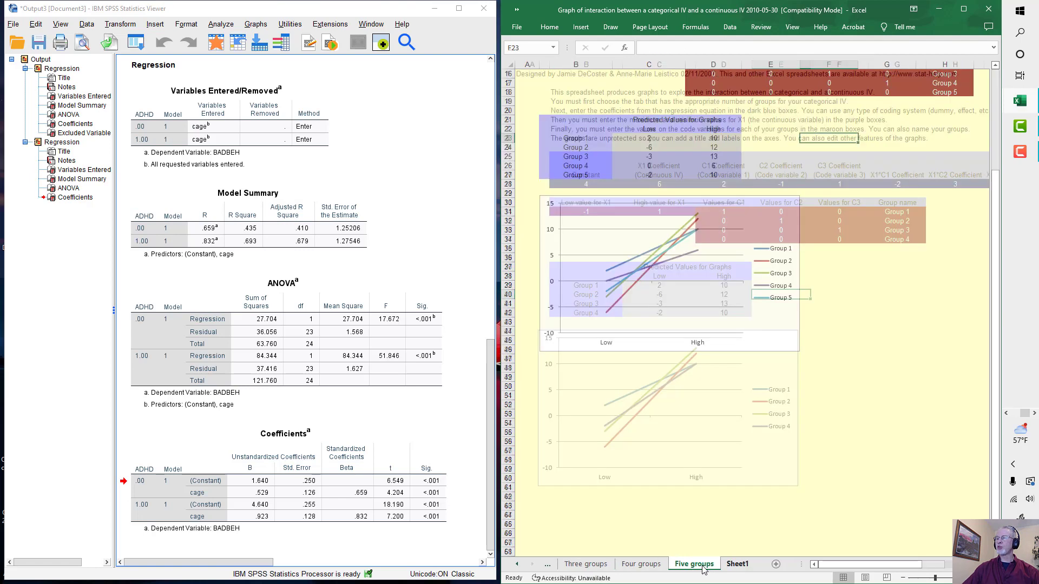
left_click(548, 566)
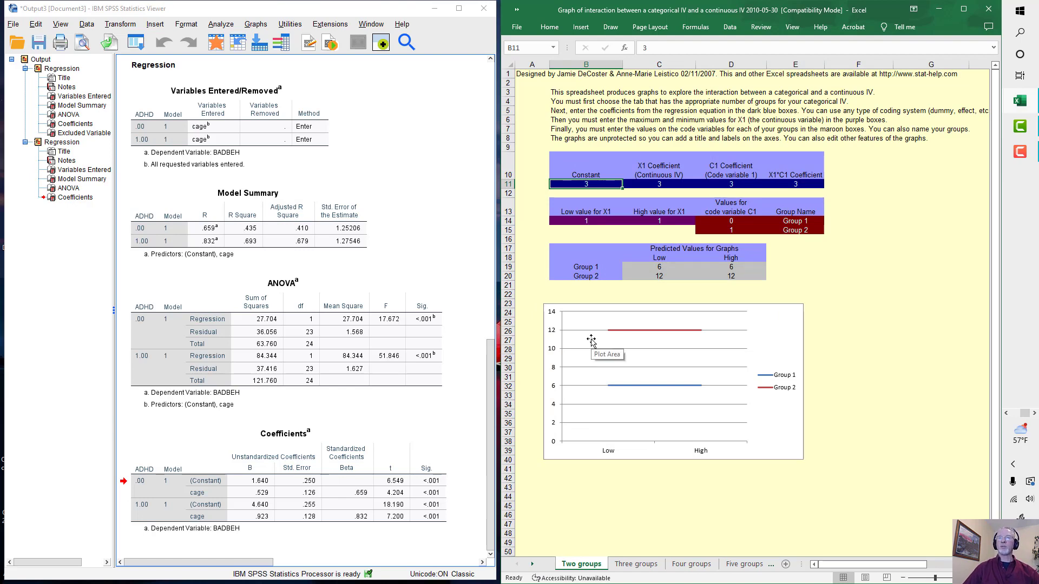
Using the hierarchical model's coefficients, enter 1.64 as the Constant and .529 as the X1 Coefficient in the Two groups sheet.
scroll(349, 314, "up", 10)
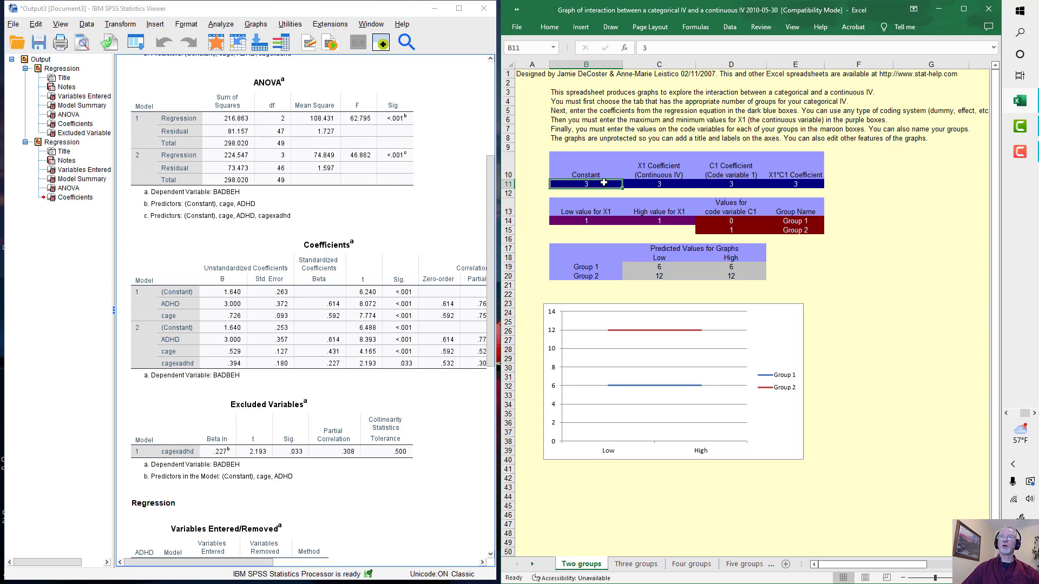
type("1.64")
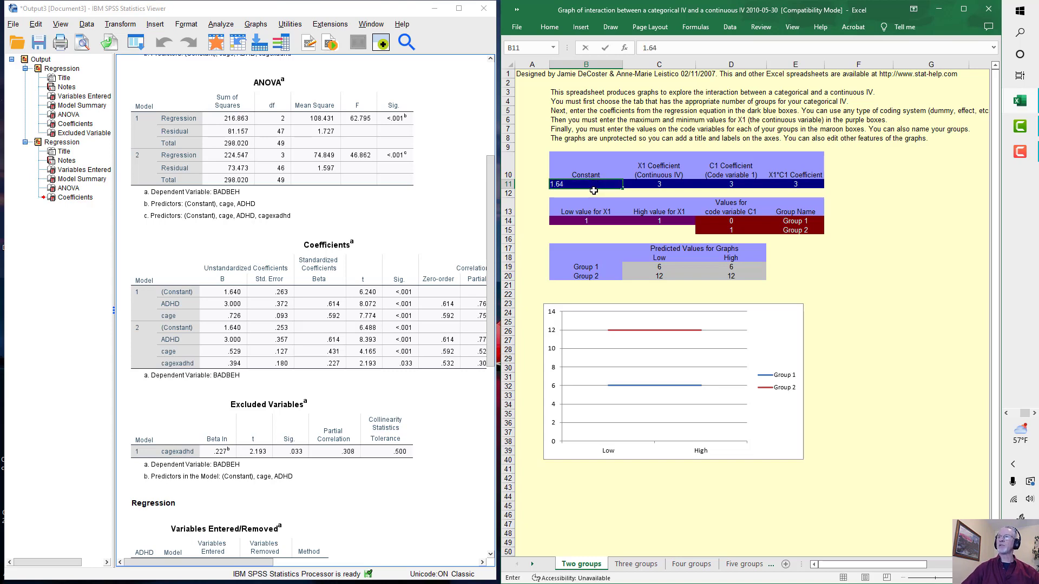
key("Tab")
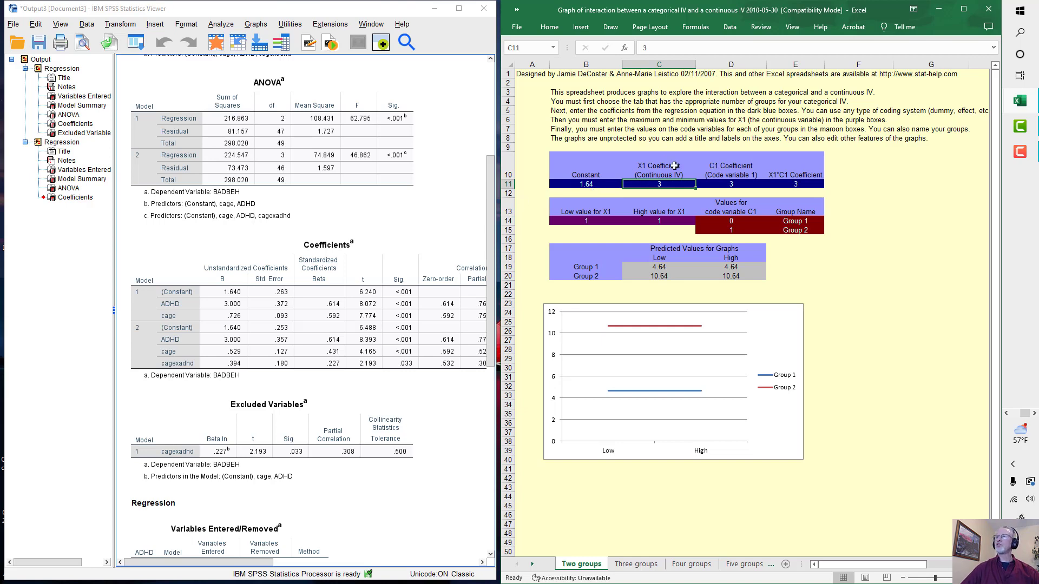
left_click(354, 284)
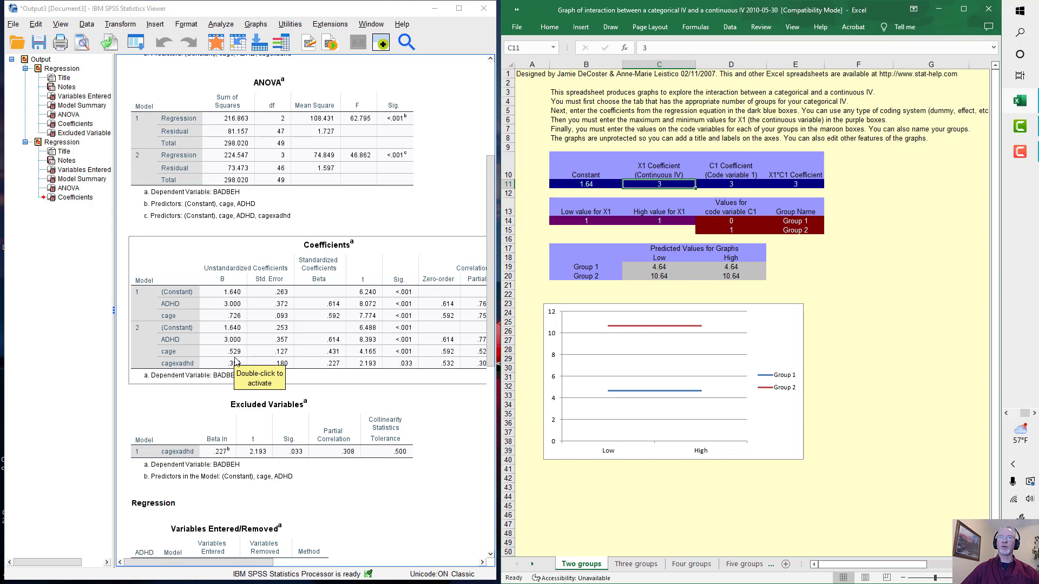
type(".529")
key("Return")
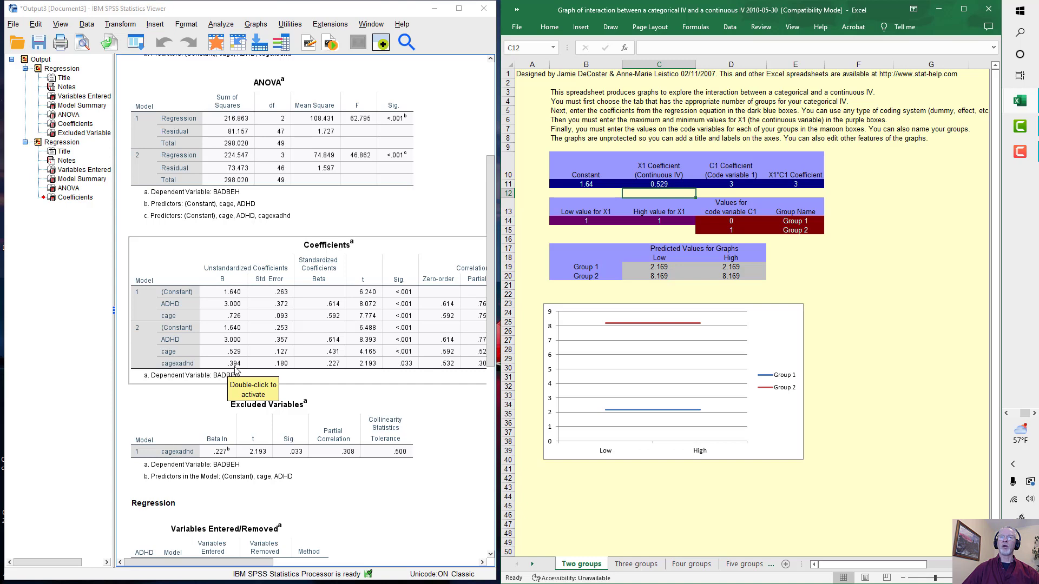
Set the X1*C1 Coefficient for the interaction term to .394.
left_click(817, 184)
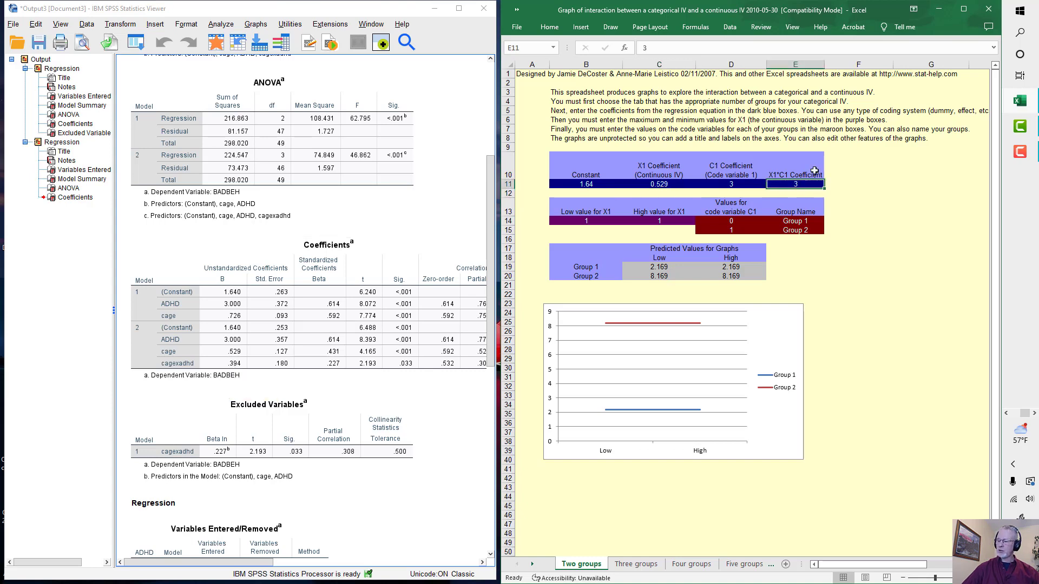
type(".3")
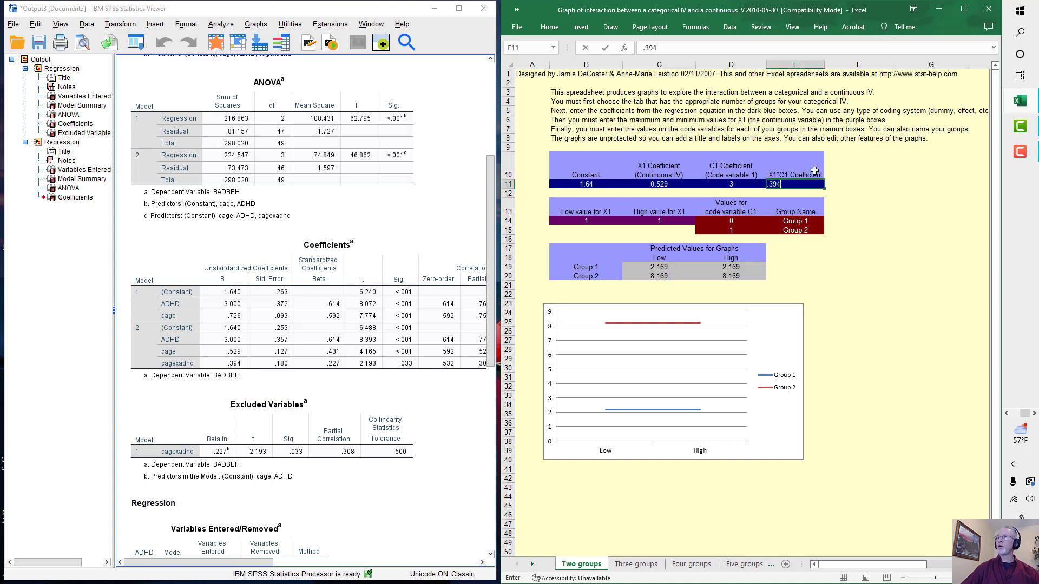
type("94")
key("Return")
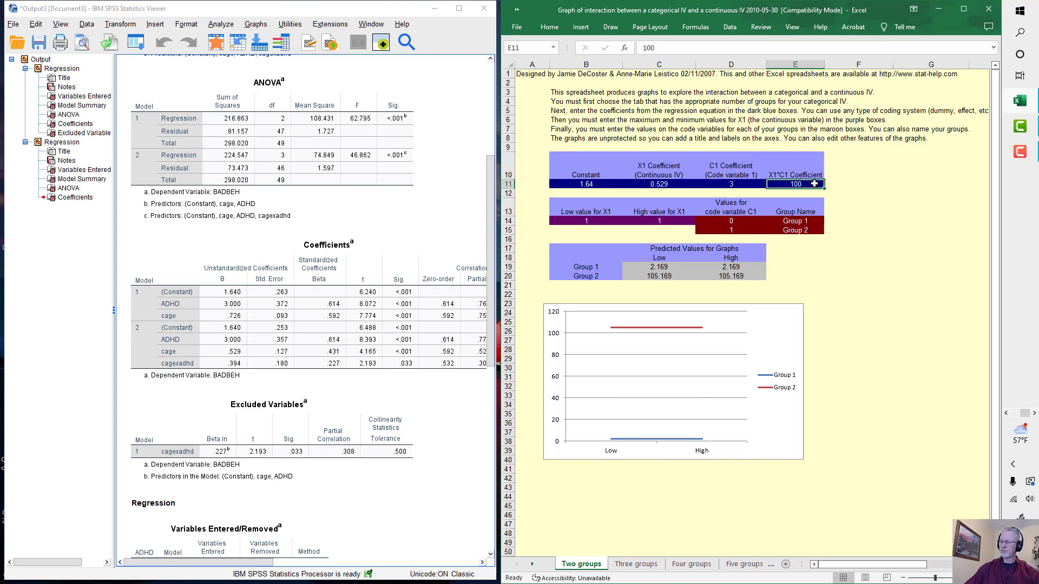
type(".394")
key("Return")
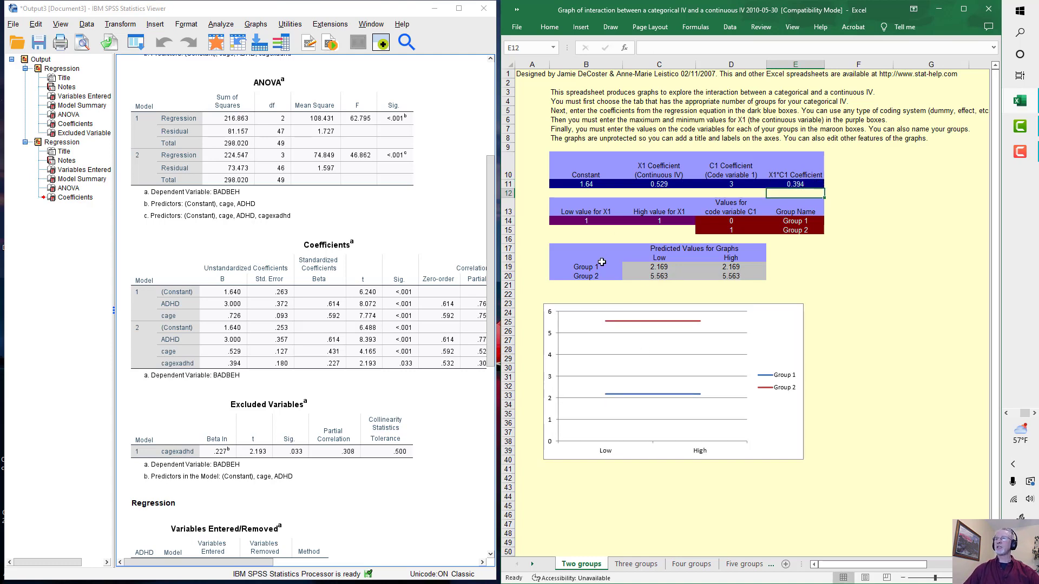
Set the Low value for X1 to -1 in the Two groups sheet.
left_click(588, 221)
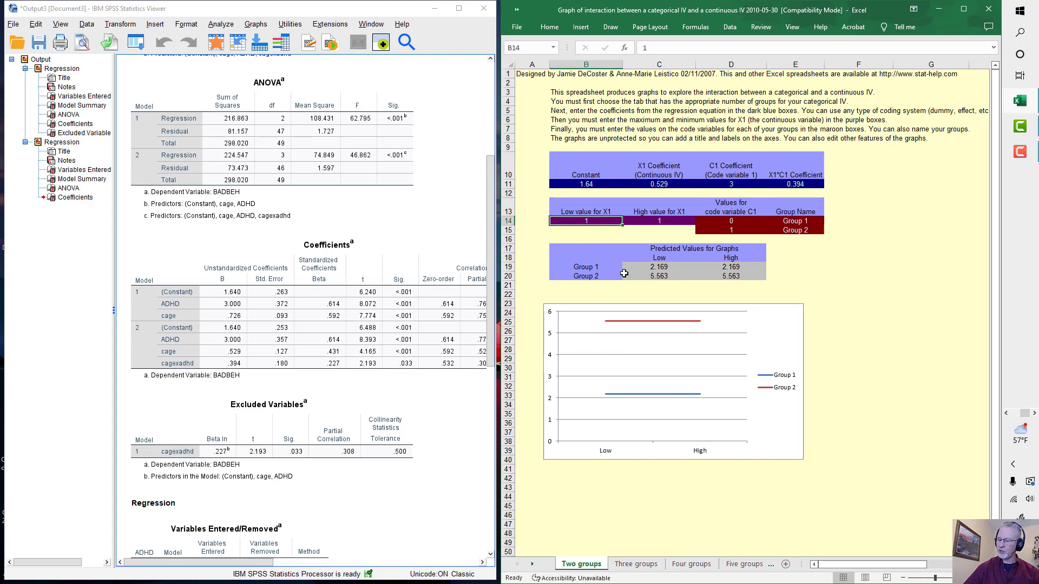
type("-1")
key("Return")
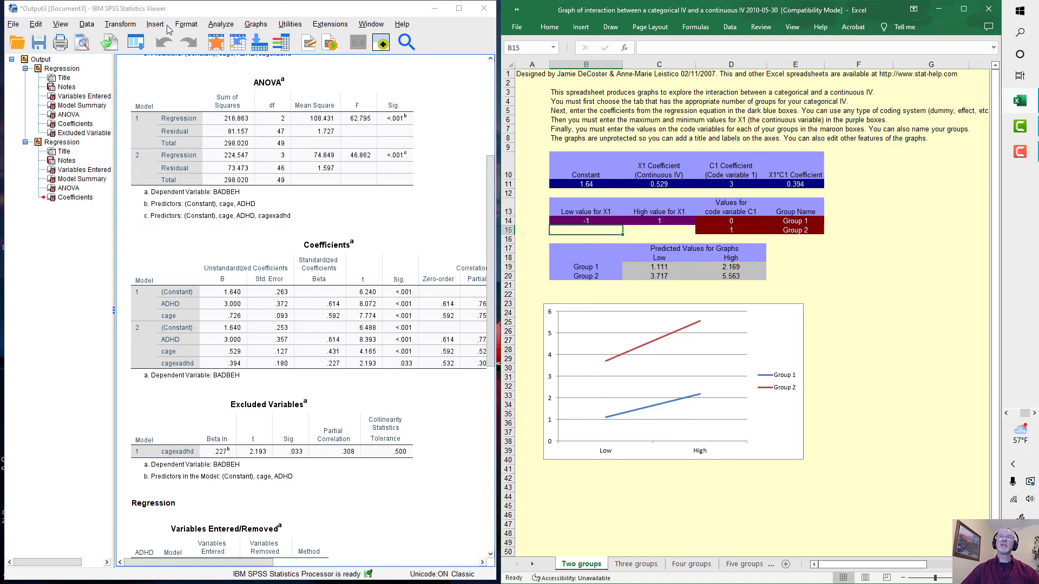
In SPSS, turn off the split by ADHD by setting Split File to analyze all cases without creating groups.
left_click(221, 25)
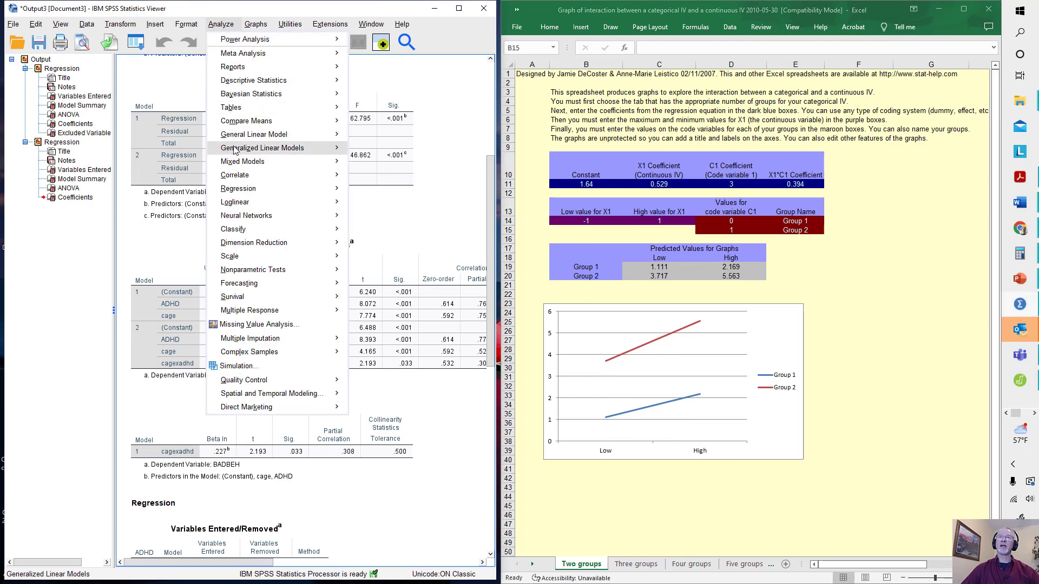
mouse_move(225, 39)
mouse_move(86, 24)
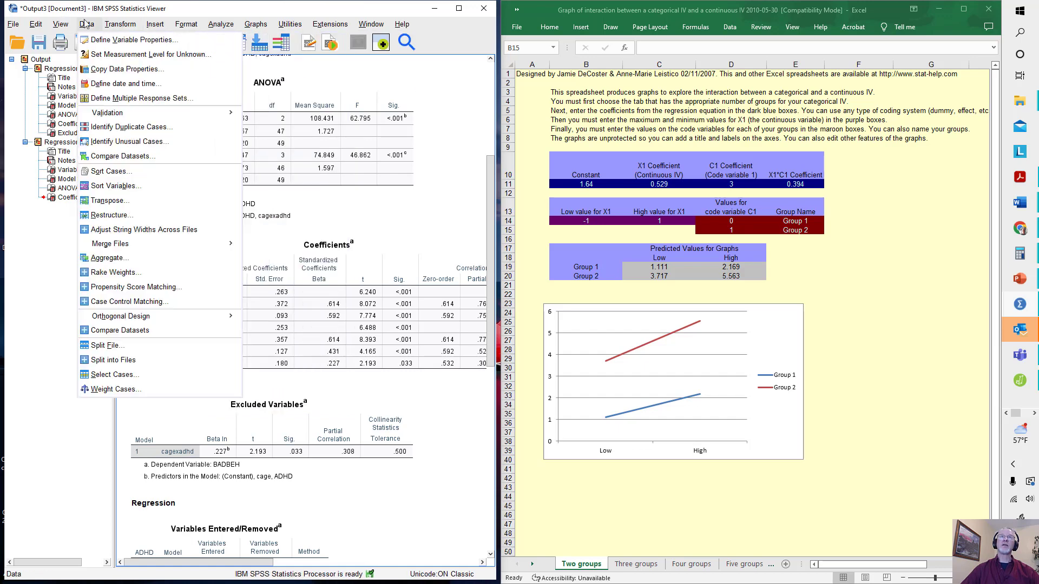
left_click(113, 346)
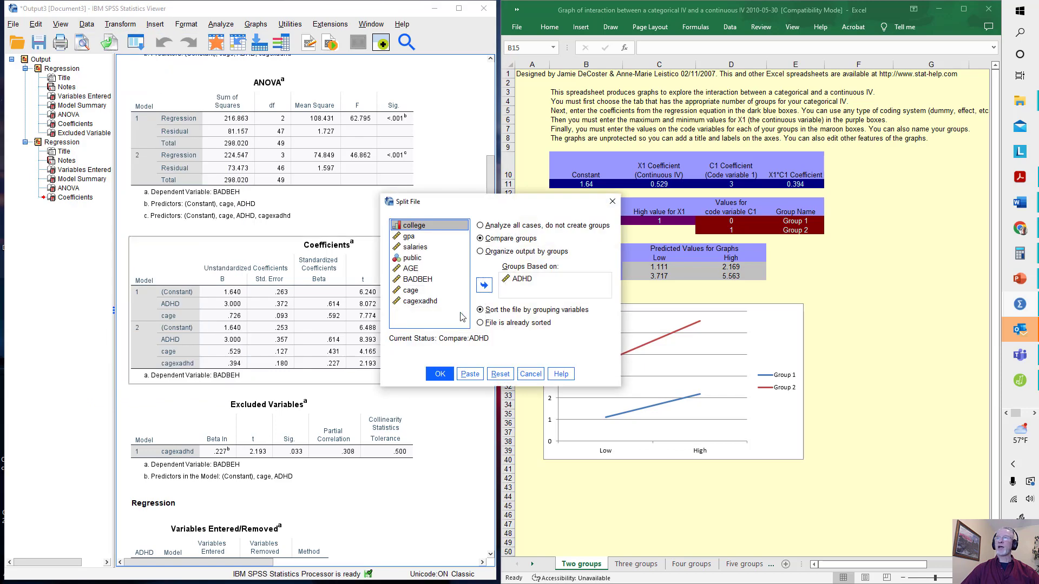
left_click(480, 225)
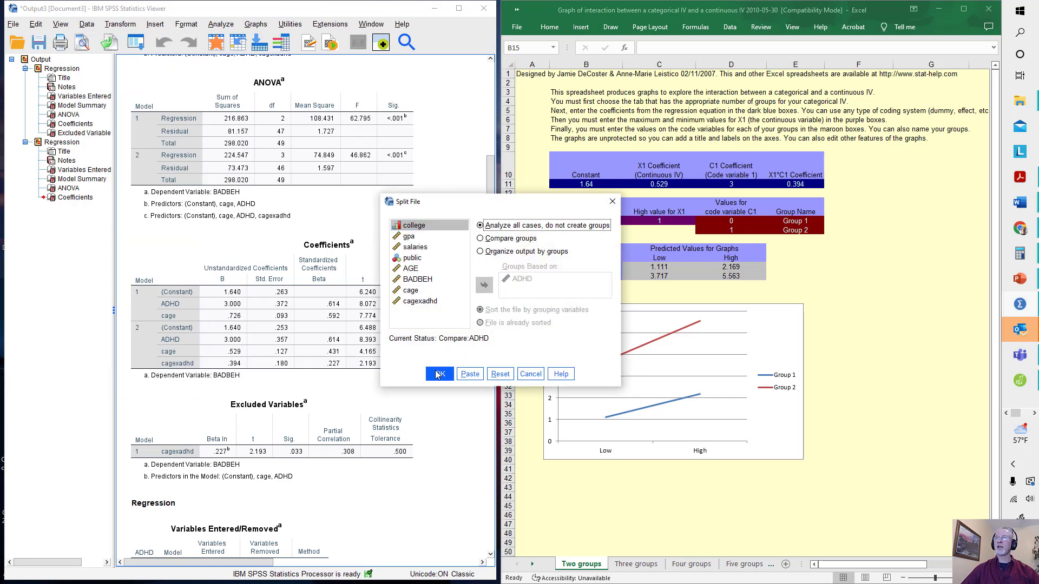
left_click(440, 374)
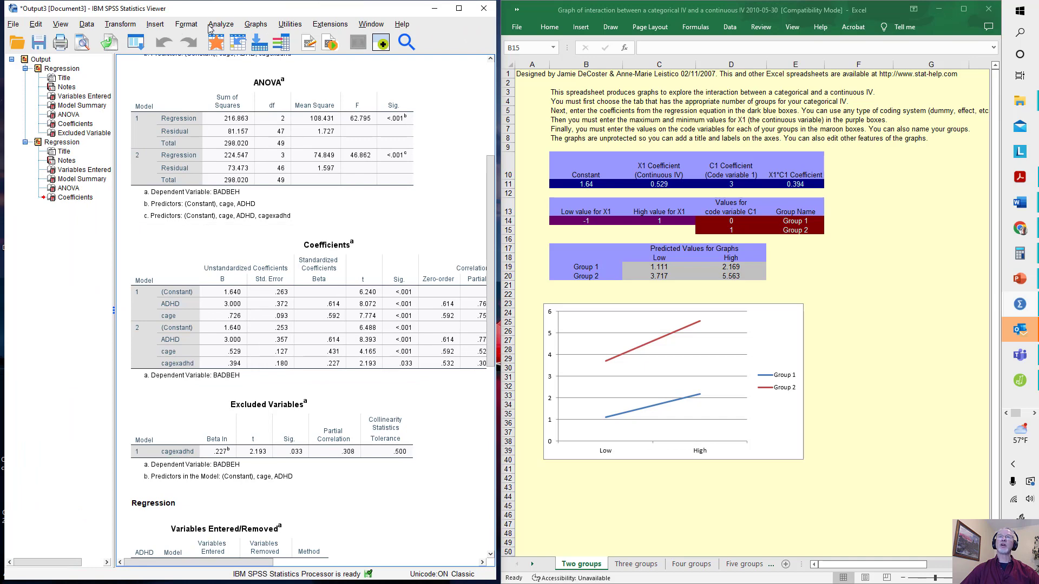
Run Descriptives on AGE for the whole sample.
left_click(220, 24)
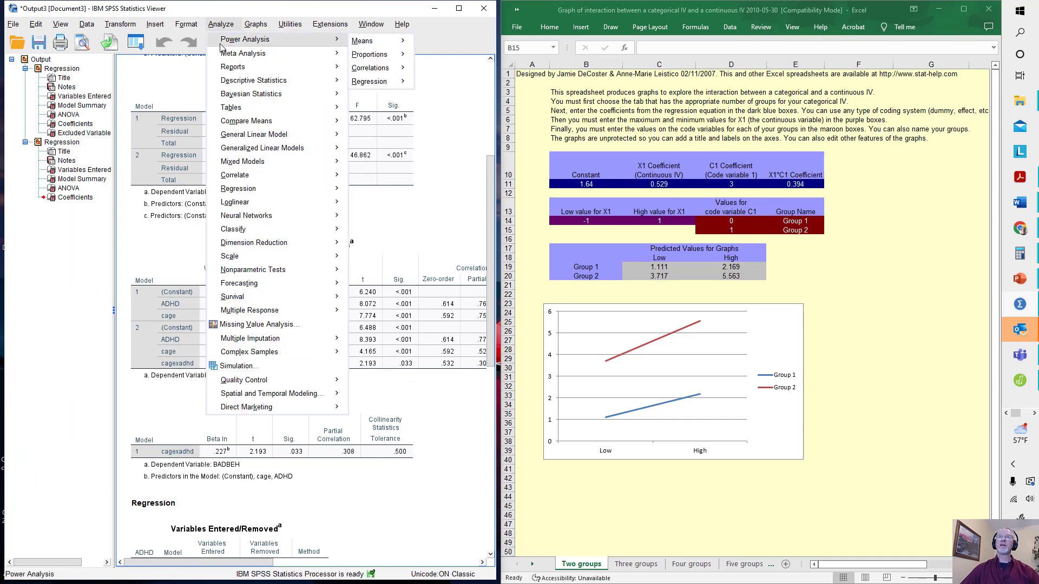
mouse_move(230, 80)
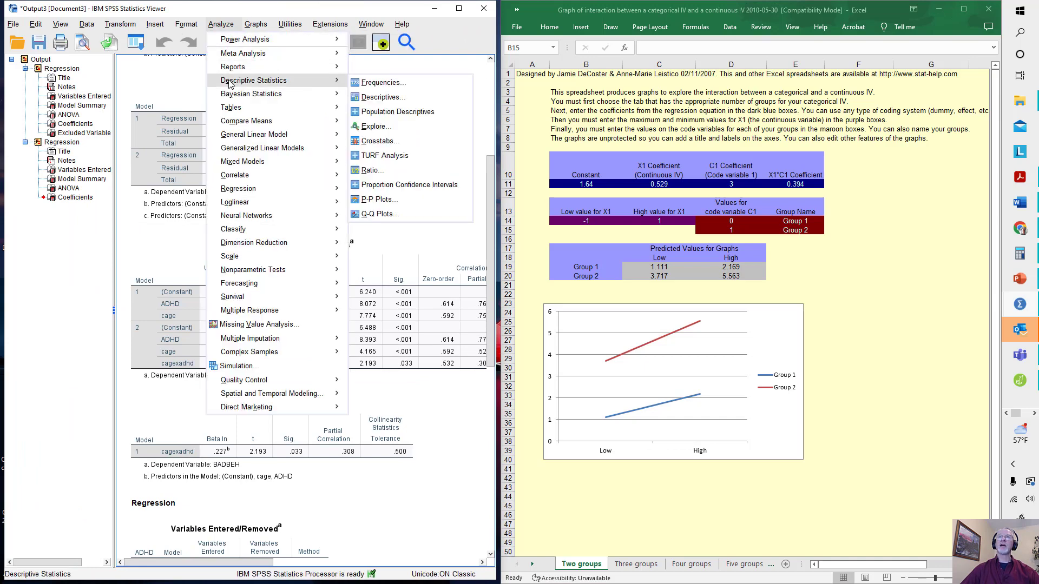
left_click(367, 101)
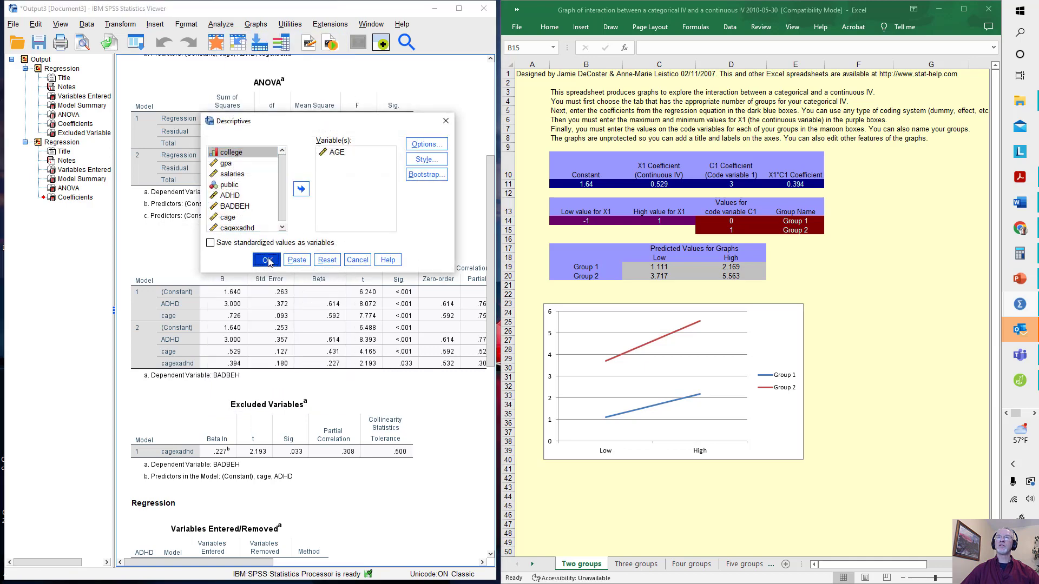
key("Return")
scroll(269, 262, "down", 1)
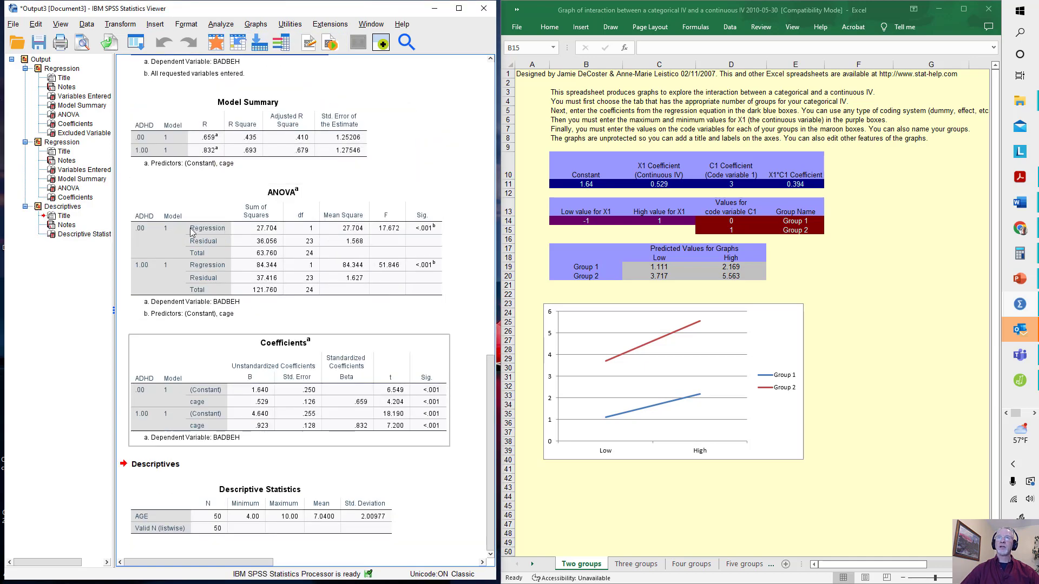
Run Descriptives again with cage in place of AGE to get the range of centered age.
left_click(217, 25)
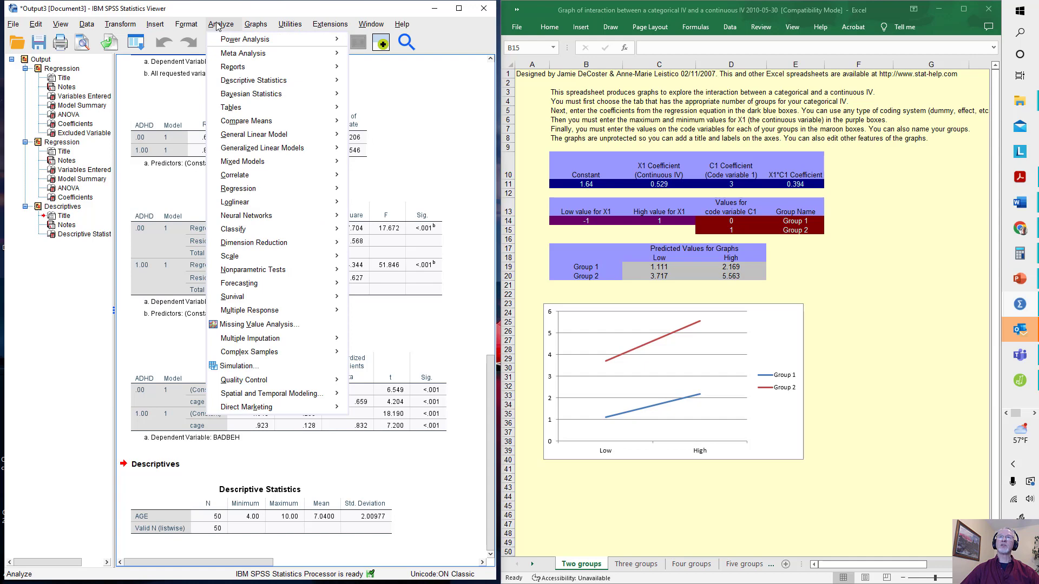
mouse_move(275, 83)
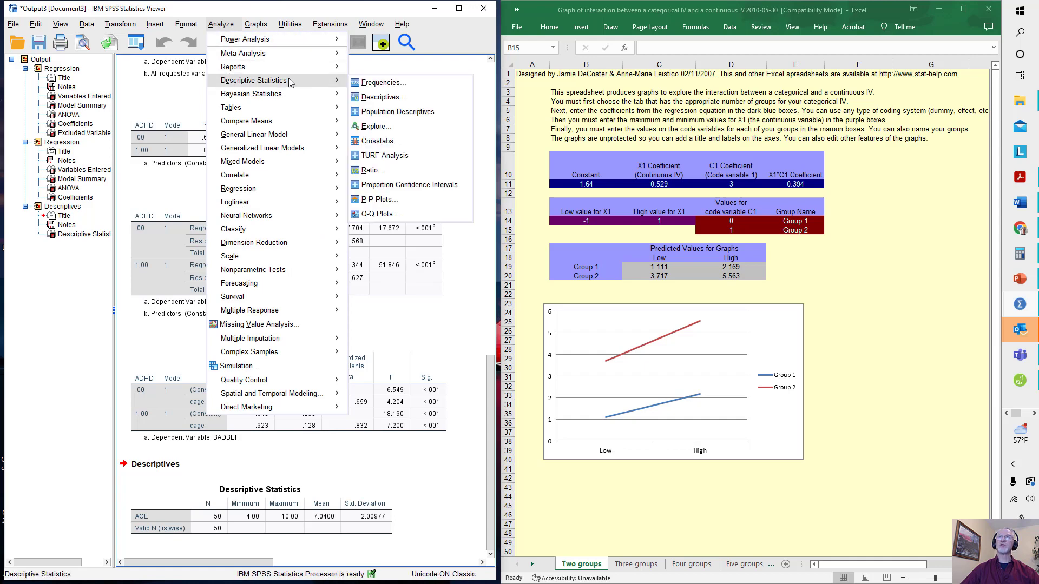
left_click(371, 98)
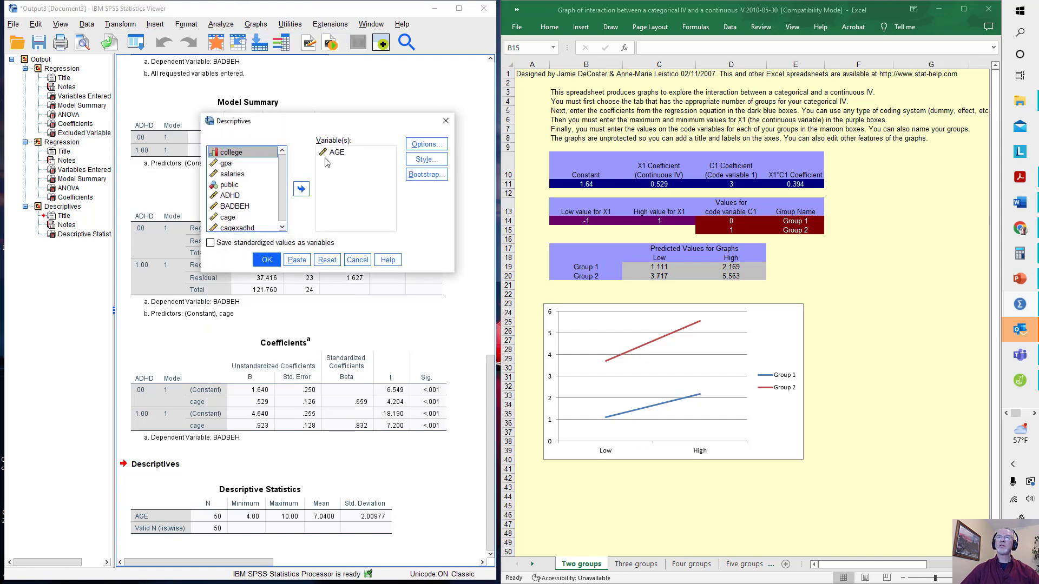
left_click(301, 189)
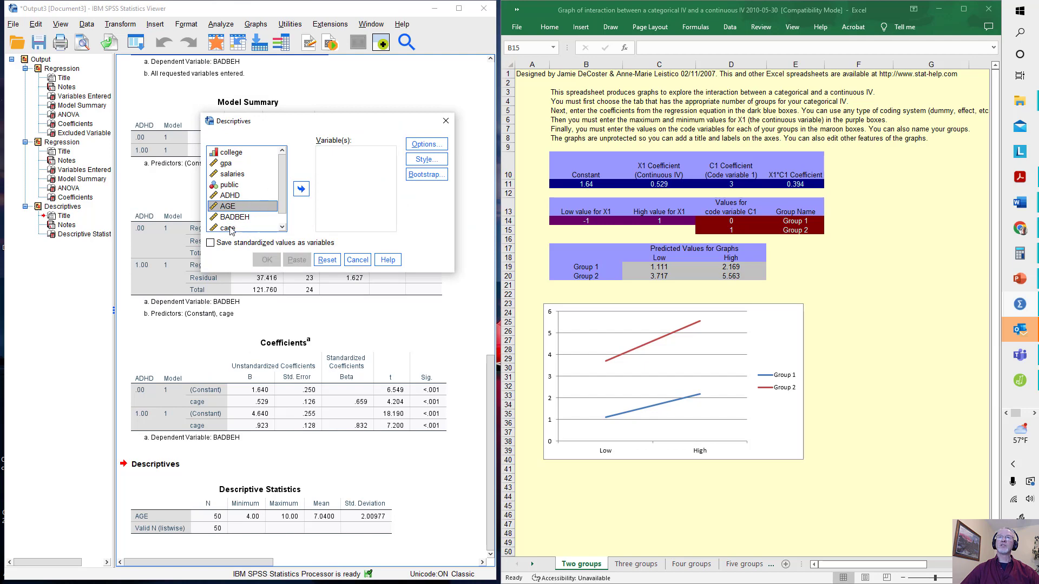
left_click(230, 228)
left_click(301, 188)
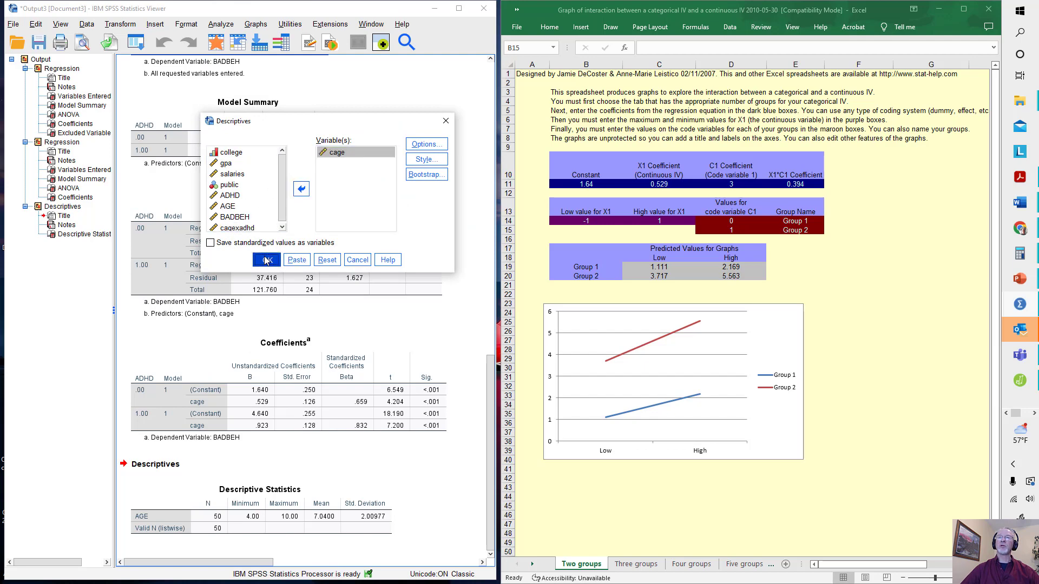
left_click(266, 260)
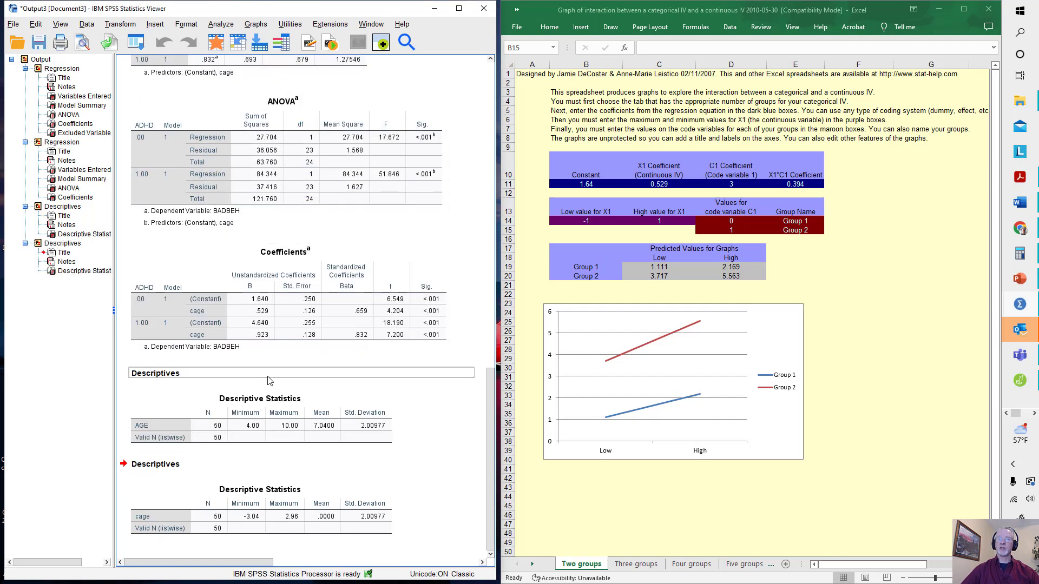
left_click(246, 525)
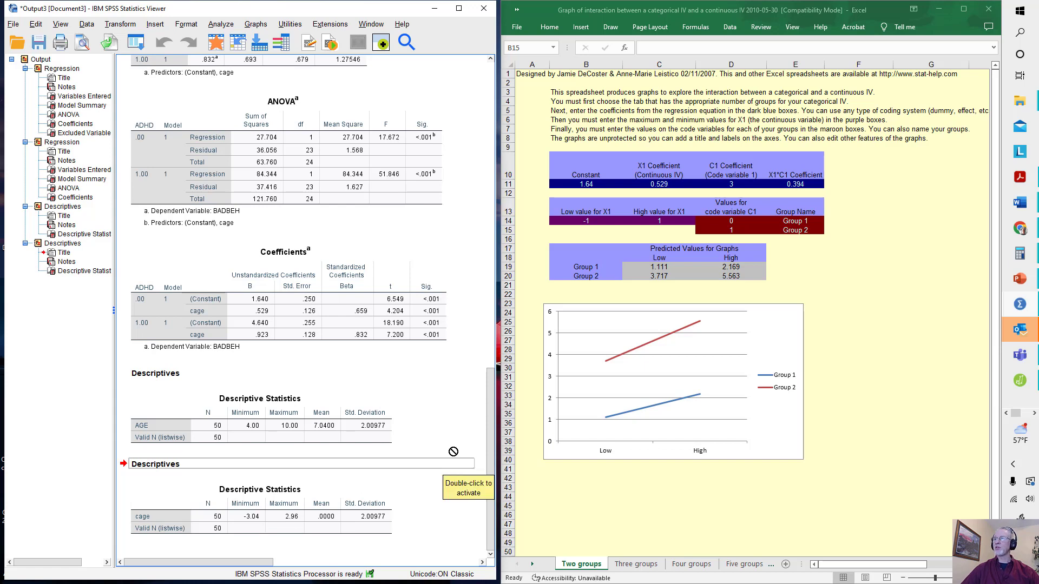
In the Two groups sheet, set the Low value for X1 to -3 and the High value for X1 to 3.
left_click(589, 221)
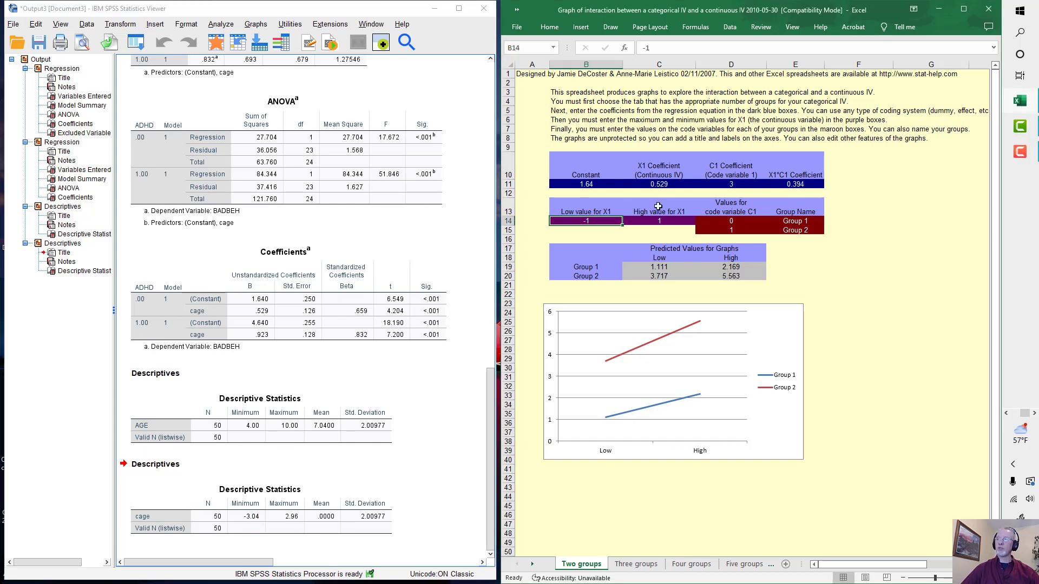
type("-")
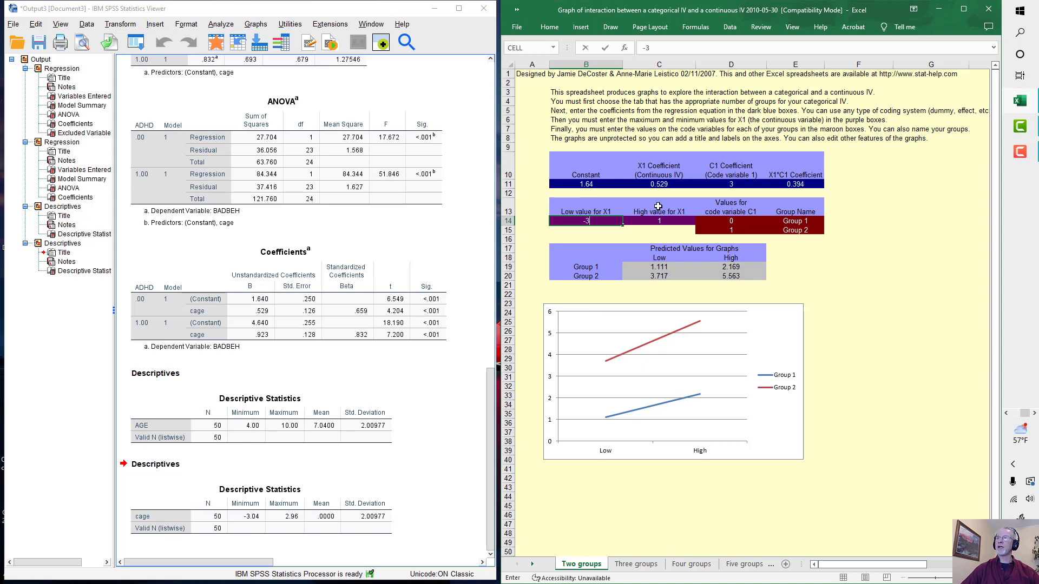
type("3")
key("Tab")
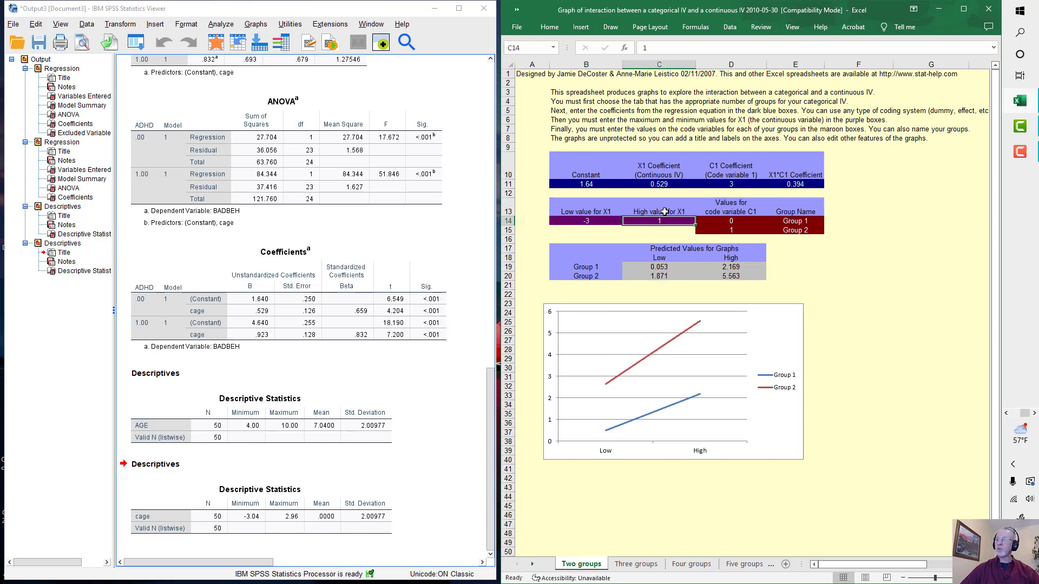
type("3")
key("ctrl+Return")
key("Return")
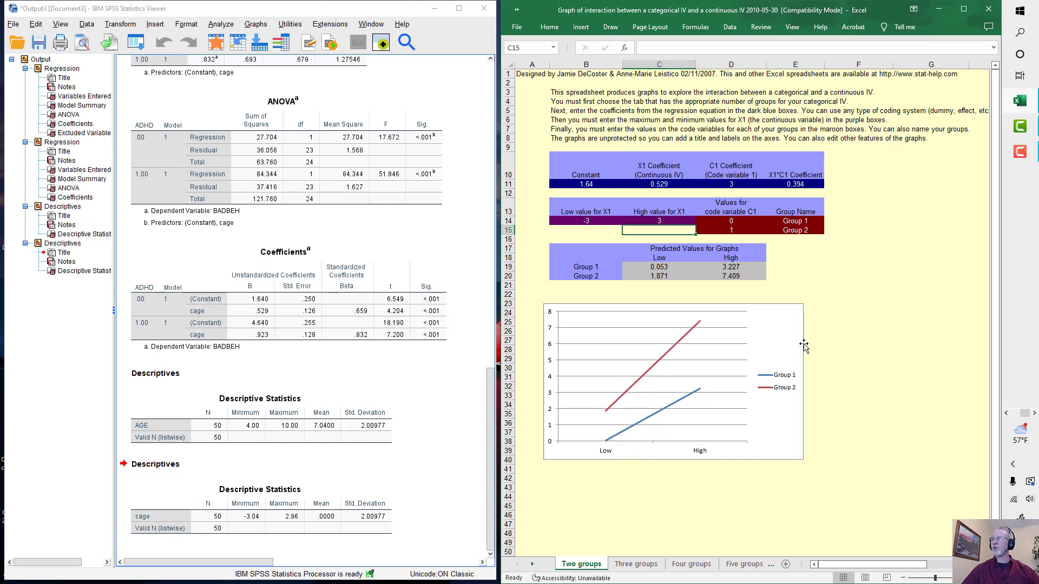
Name the group coded 0 "No ADHD" and the group coded 1 "ADHD".
left_click(806, 221)
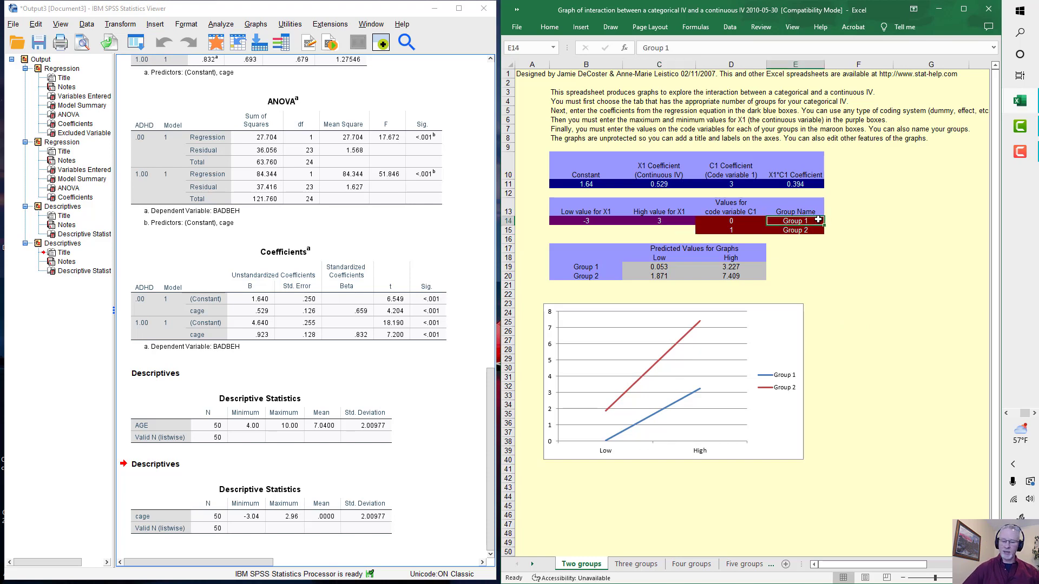
type("No")
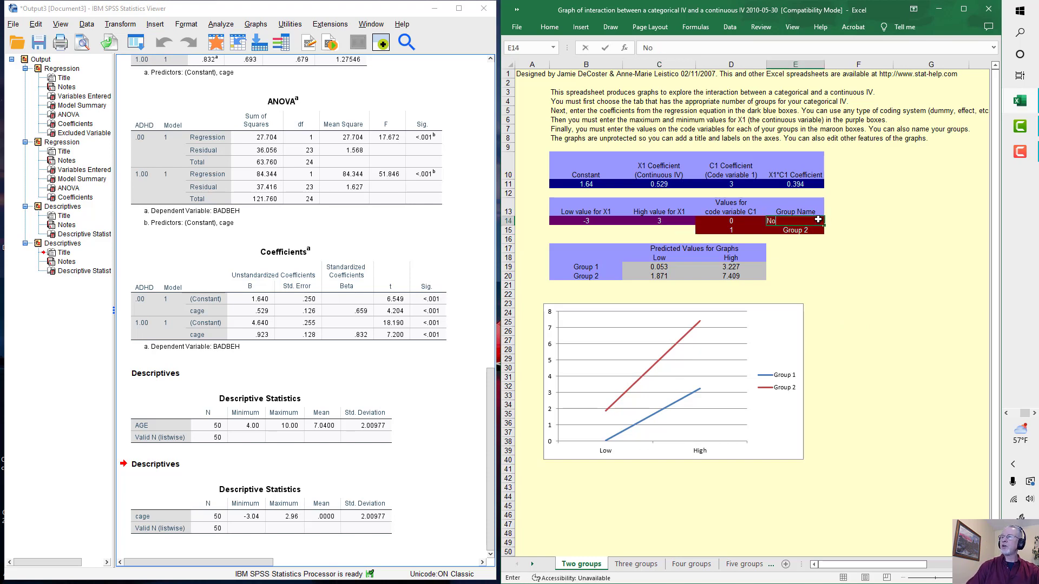
type(" AHD")
key("BackSpace")
key("BackSpace")
type("DHD")
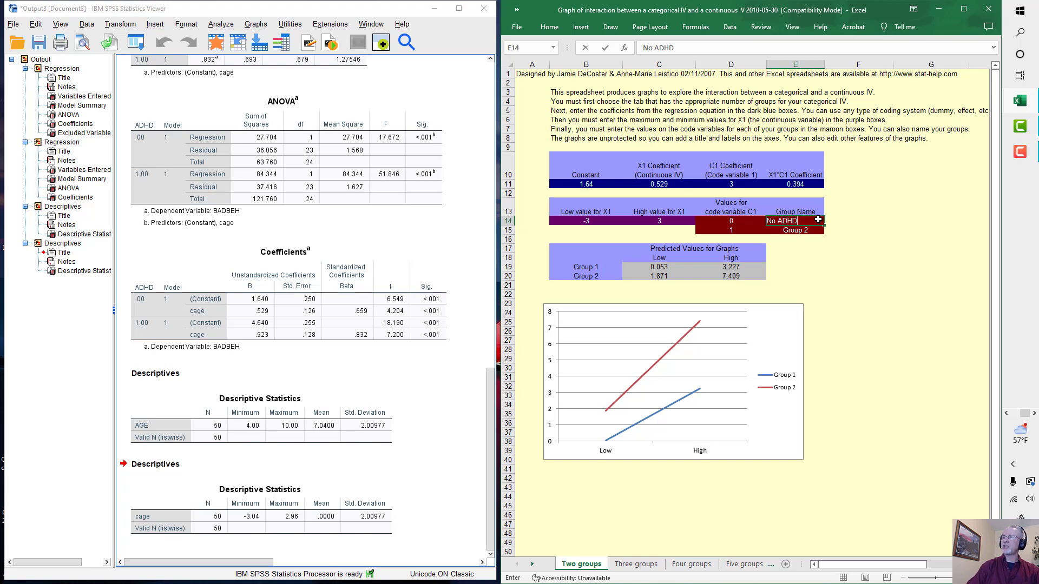
key("Return")
type("ADHD")
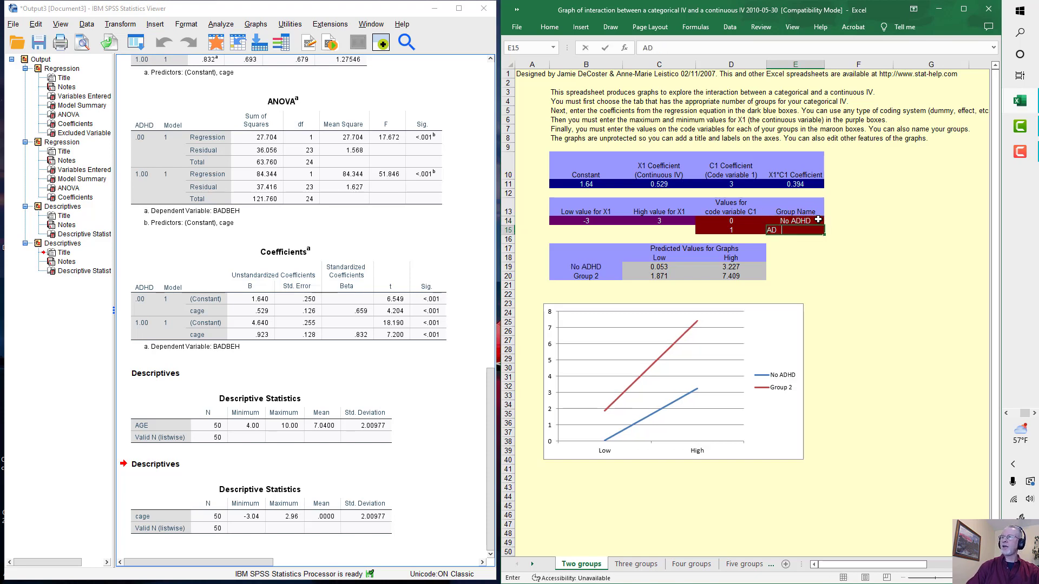
key("Return")
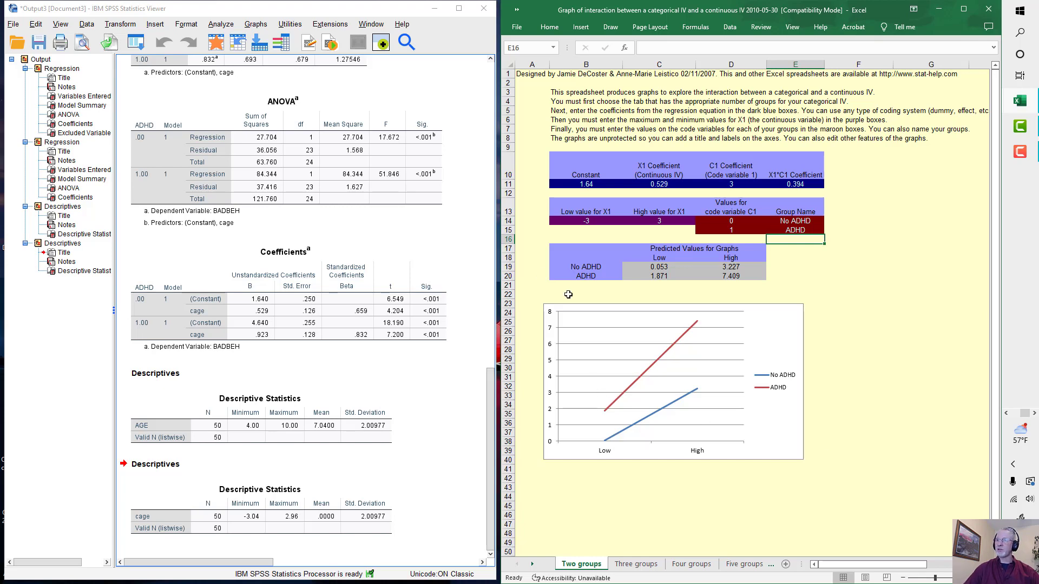
Examine the interaction graph, comparing the No ADHD and ADHD lines at the low and high ages.
left_click(563, 313)
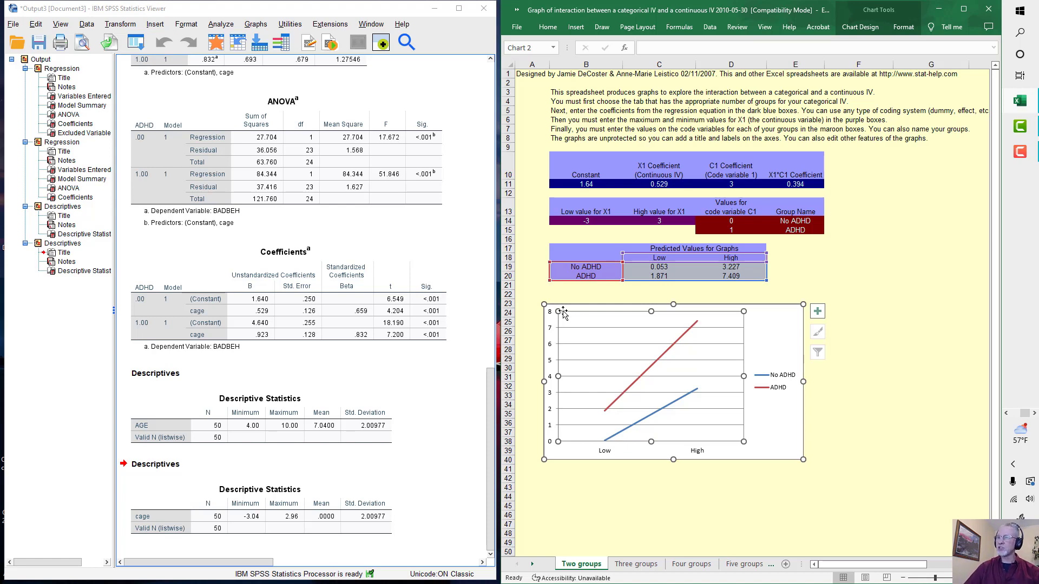
left_click(692, 478)
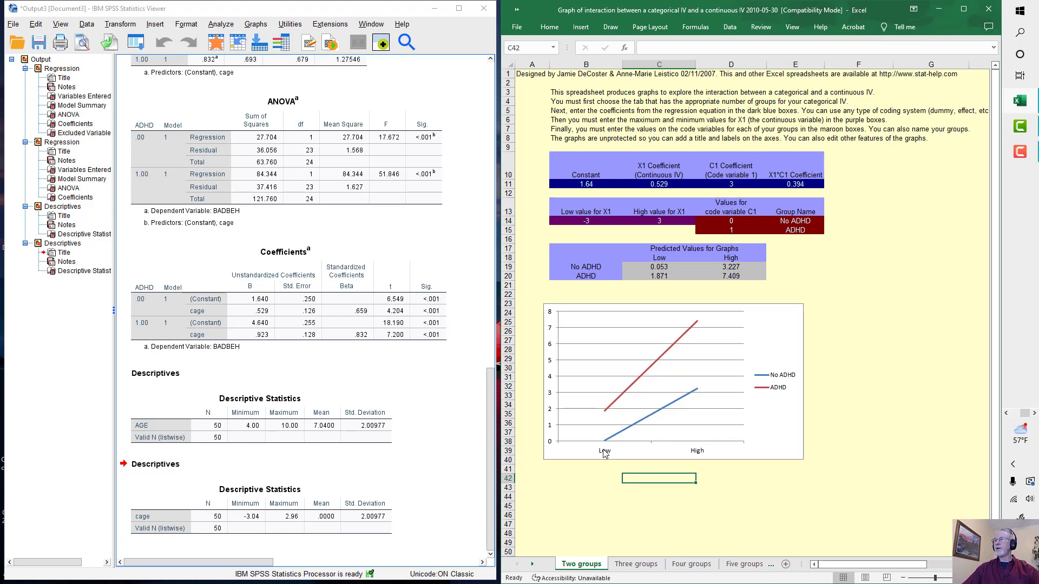
mouse_move(612, 440)
mouse_move(603, 415)
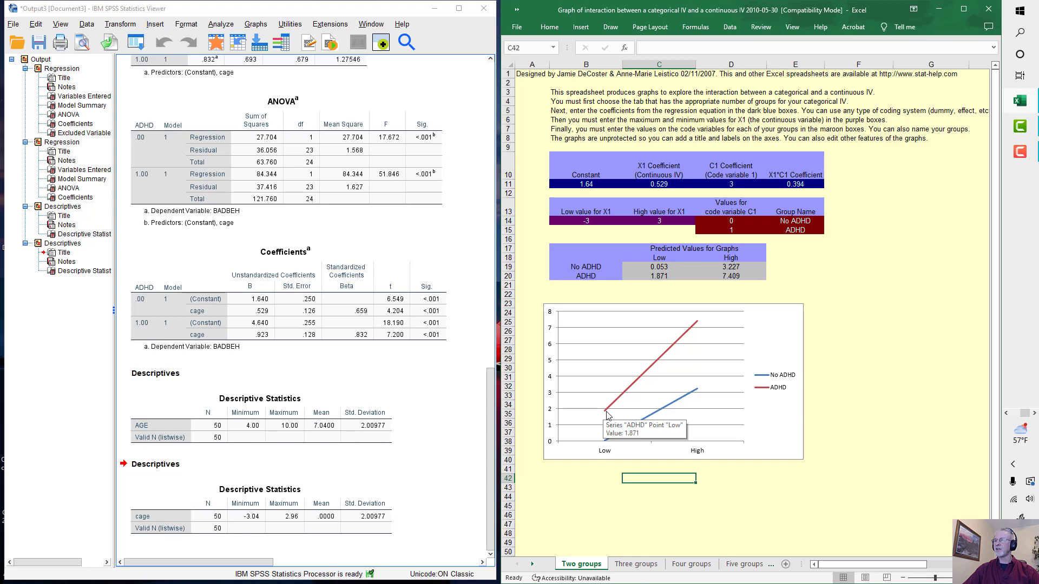
mouse_move(695, 328)
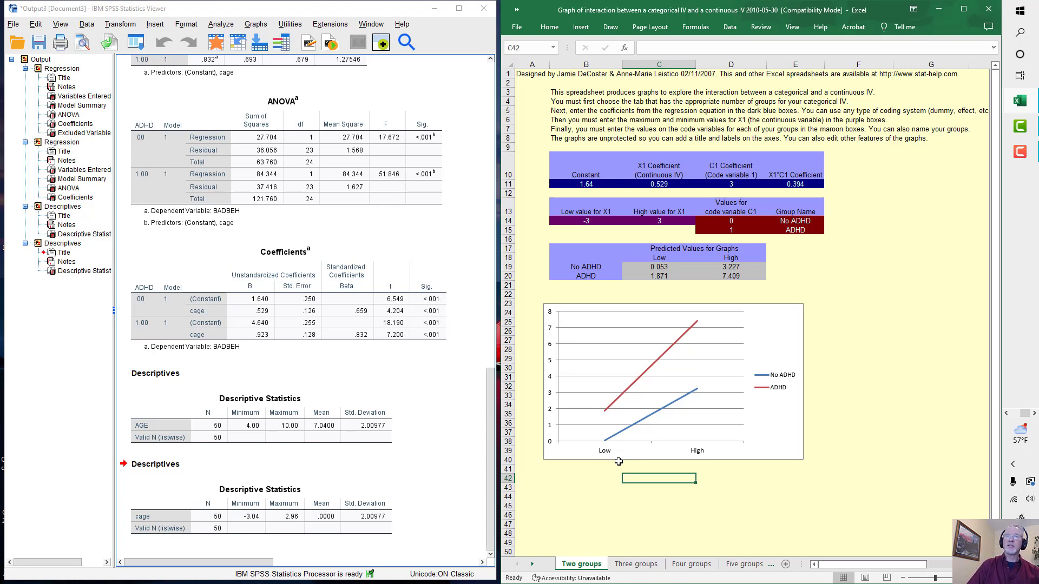
left_click(209, 291)
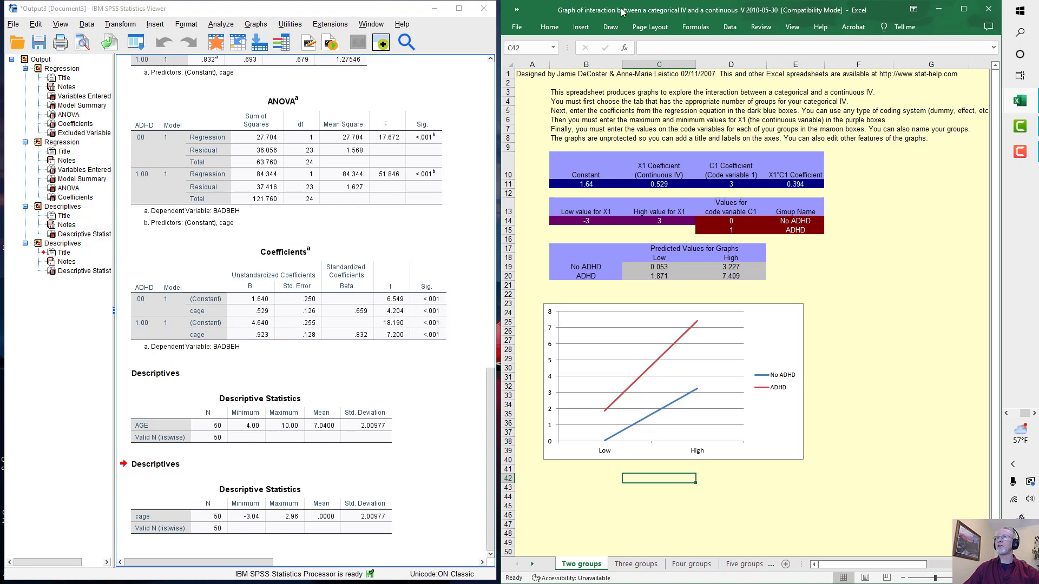
left_click_drag(552, 9, 589, 23)
left_click_drag(330, 11, 303, 27)
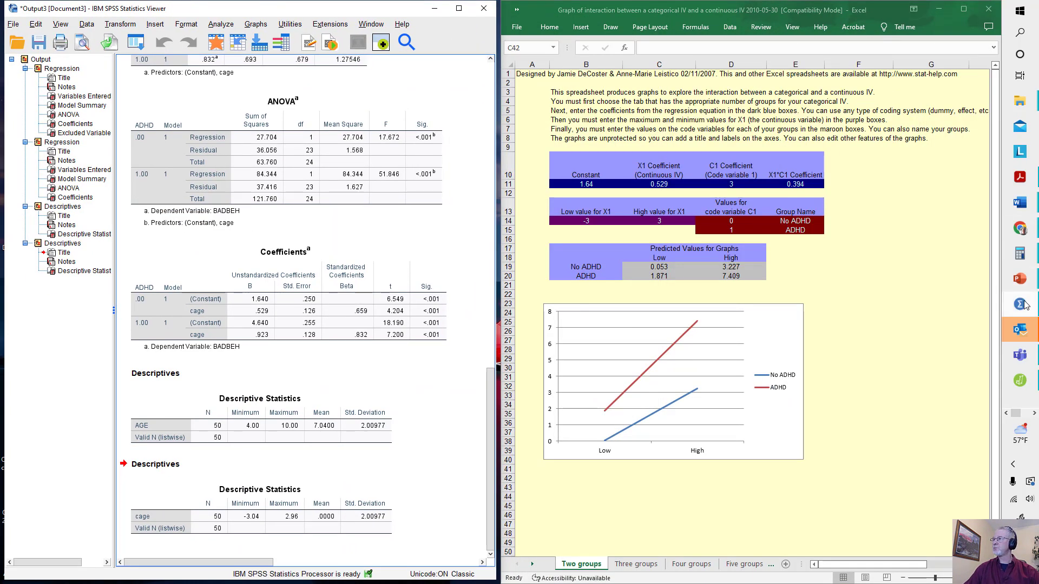
Bring up the college sal.SPS syntax and review demo 1, highlighting the SORT CASES and SPLIT FILE commands for ADHD.
mouse_move(1021, 304)
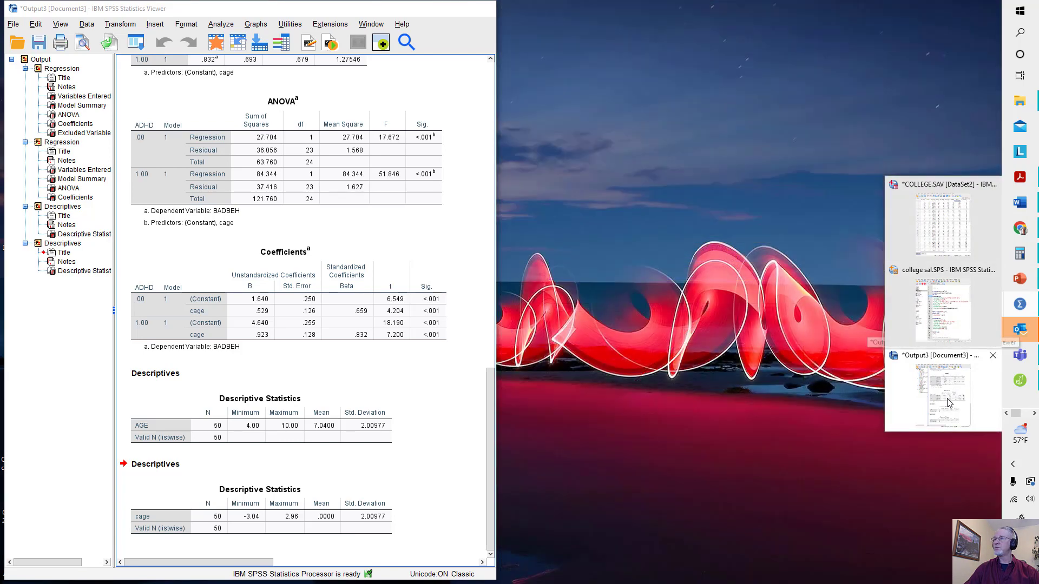
left_click(948, 403)
left_click(1021, 303)
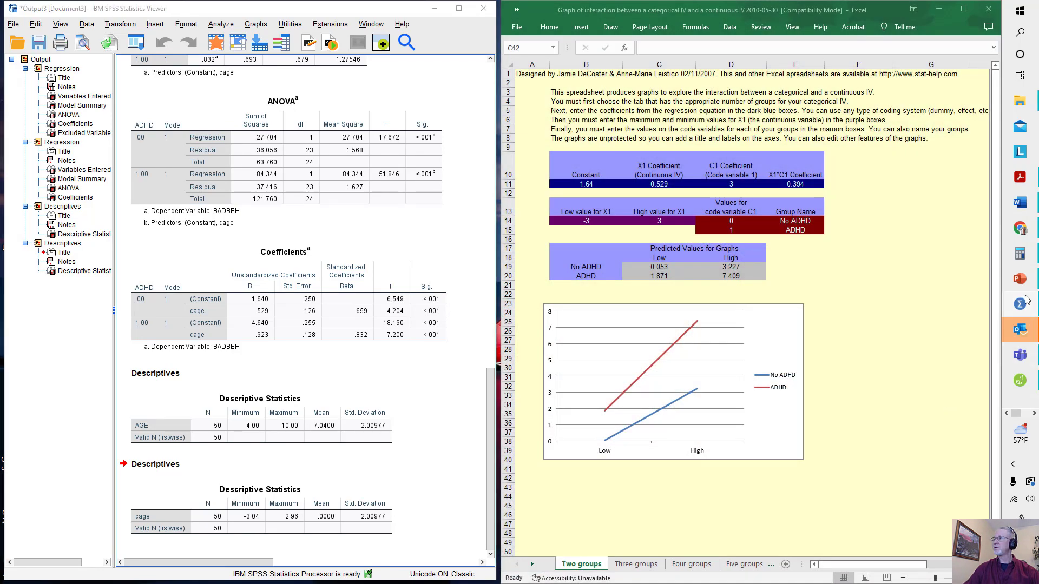
left_click(960, 280)
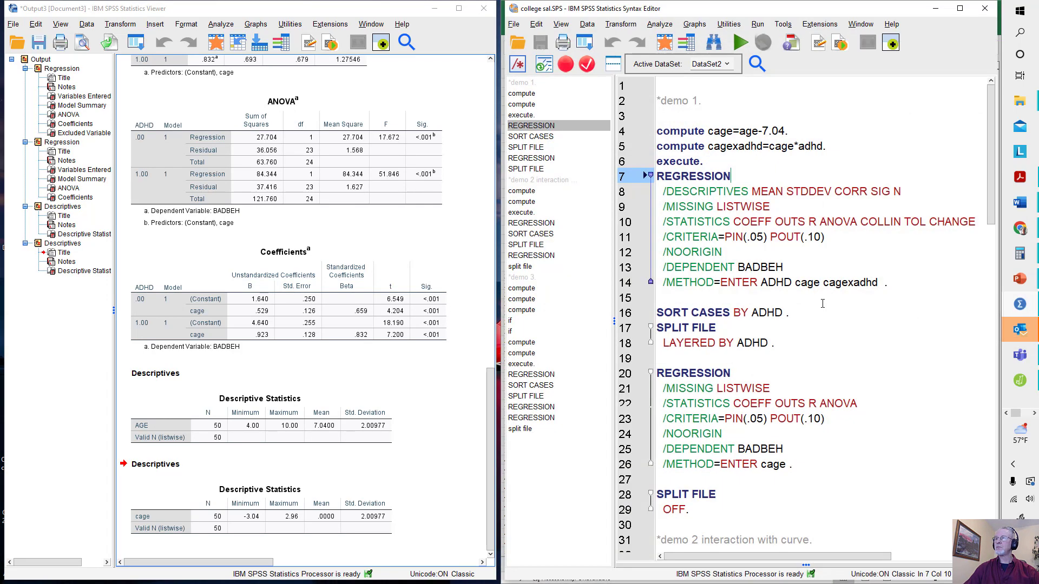
left_click_drag(658, 313, 809, 343)
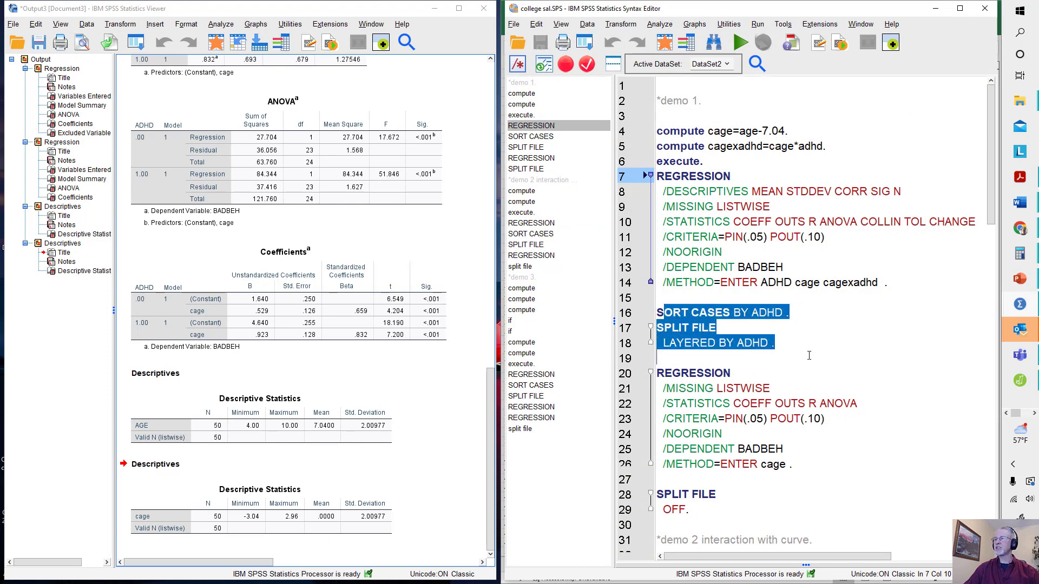
key("ctrl+r")
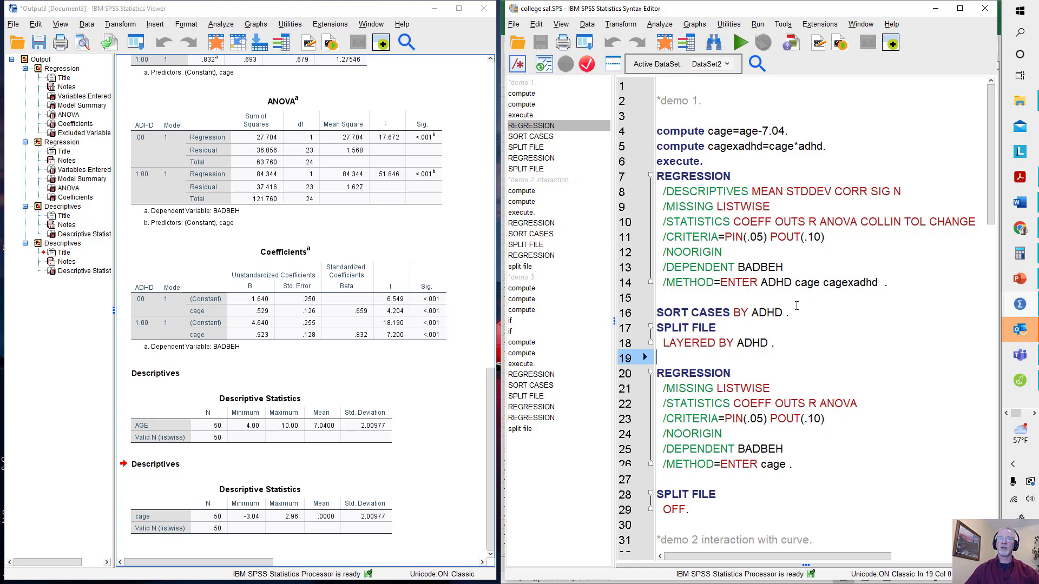
Minimize the syntax and Excel windows, maximize the SPSS output viewer, and open the PROCESS v4.0 regression dialog.
left_click(937, 9)
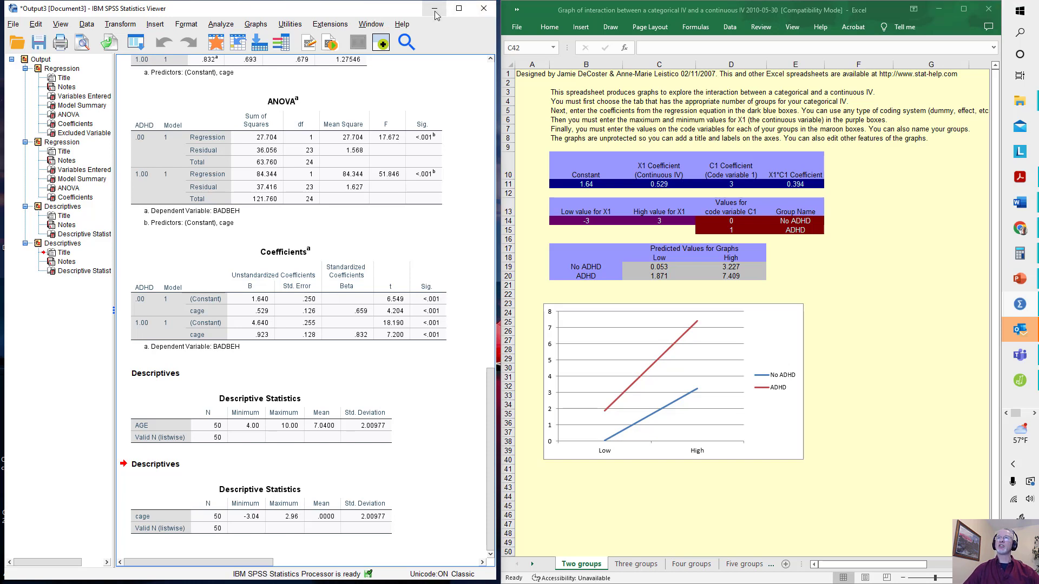
left_click(939, 9)
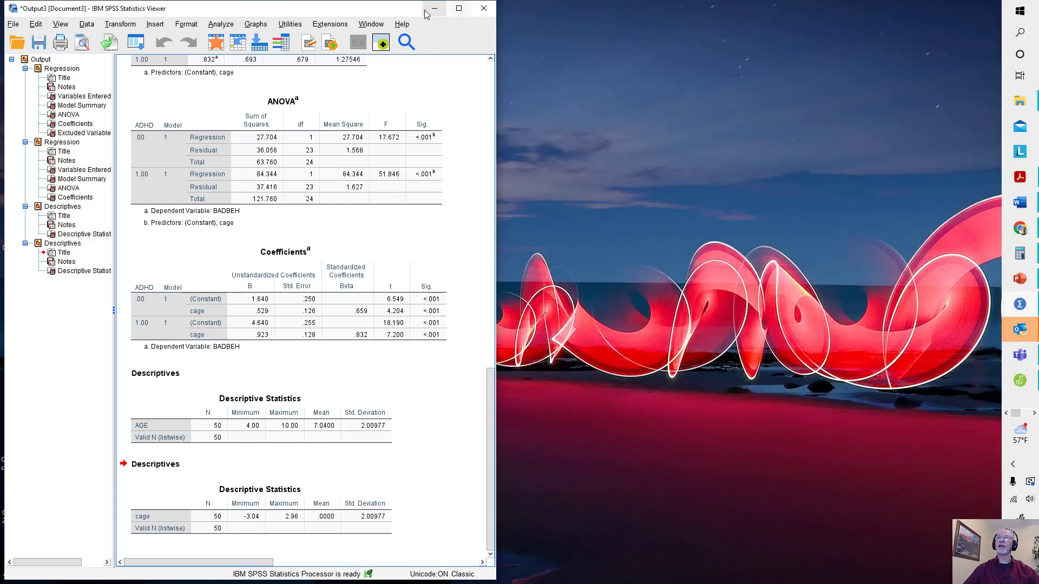
left_click(460, 9)
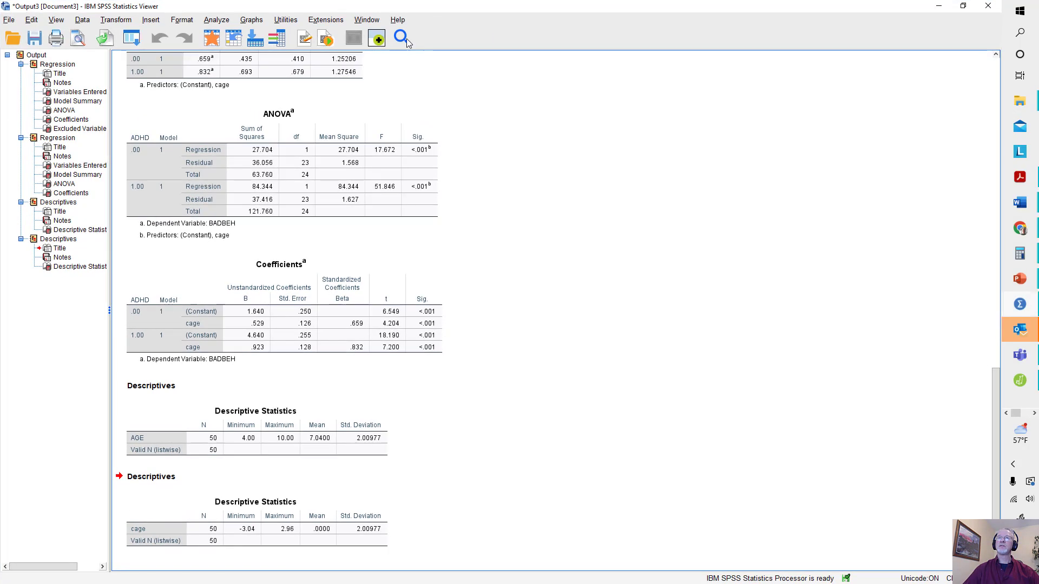
left_click(217, 21)
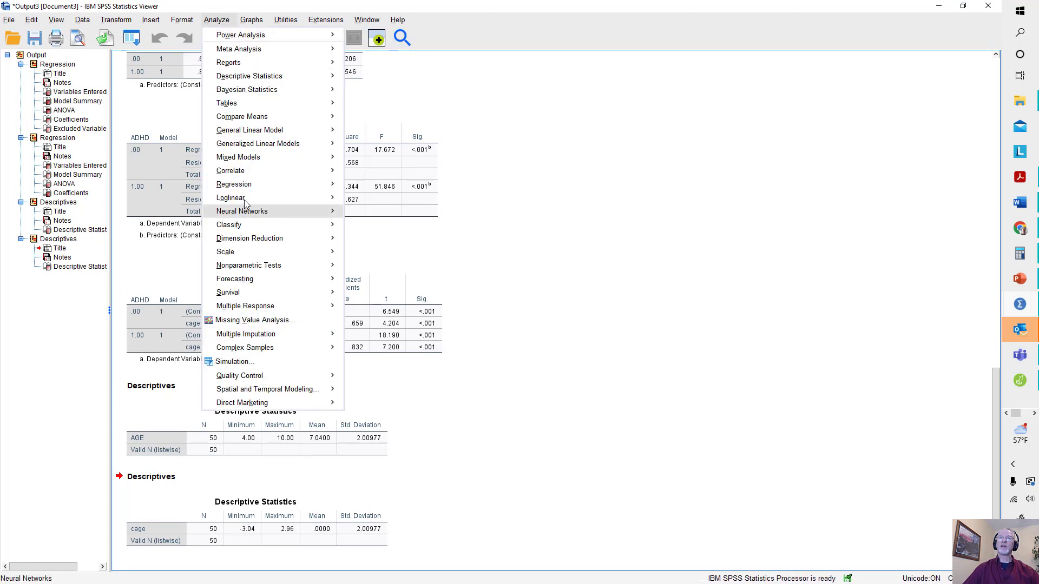
mouse_move(281, 189)
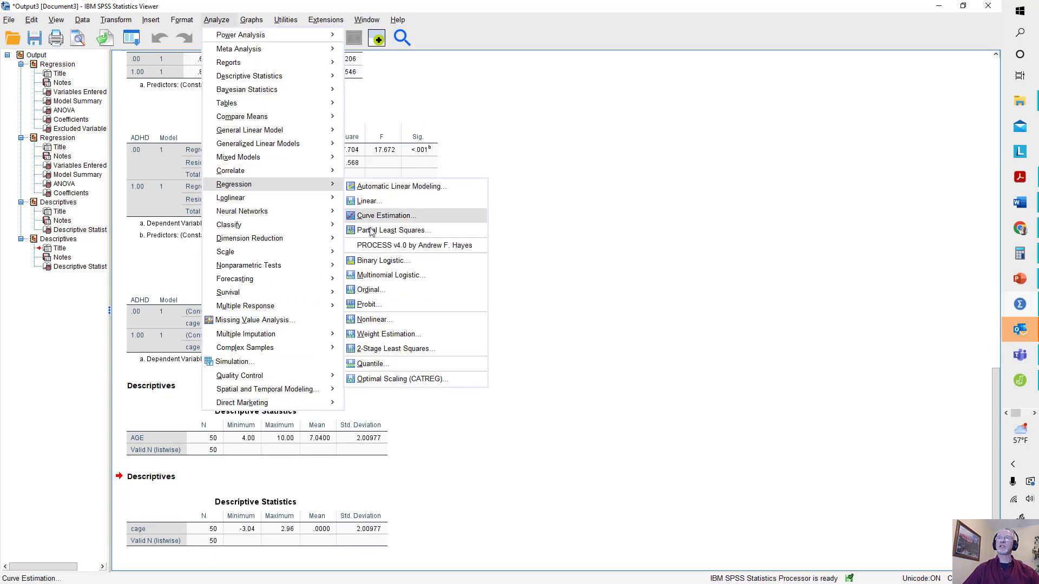
left_click(371, 247)
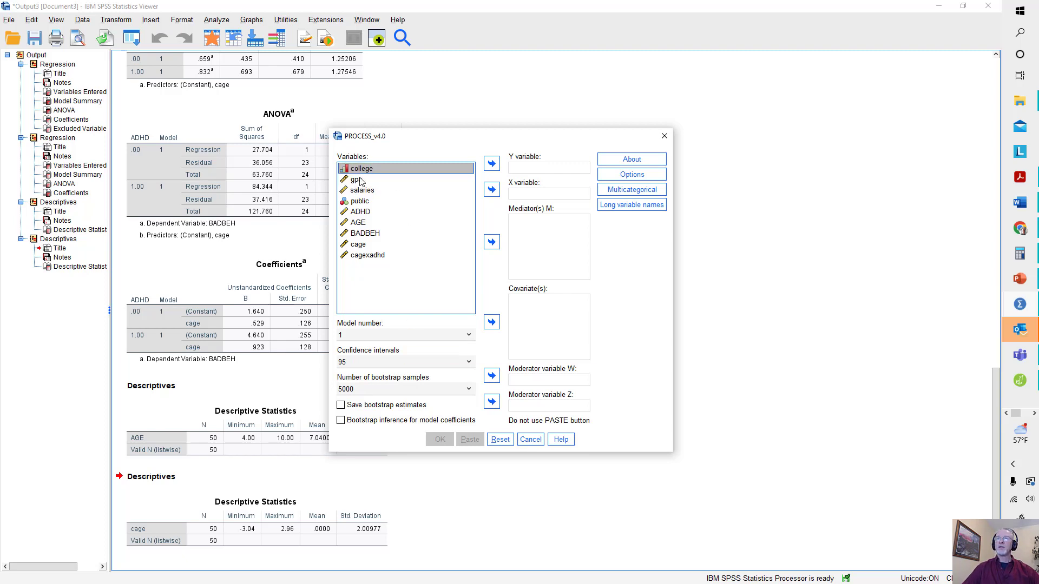
Assign AGE as the X variable, ADHD as moderator W, and BADBEH as the Y variable in PROCESS.
left_click(358, 225)
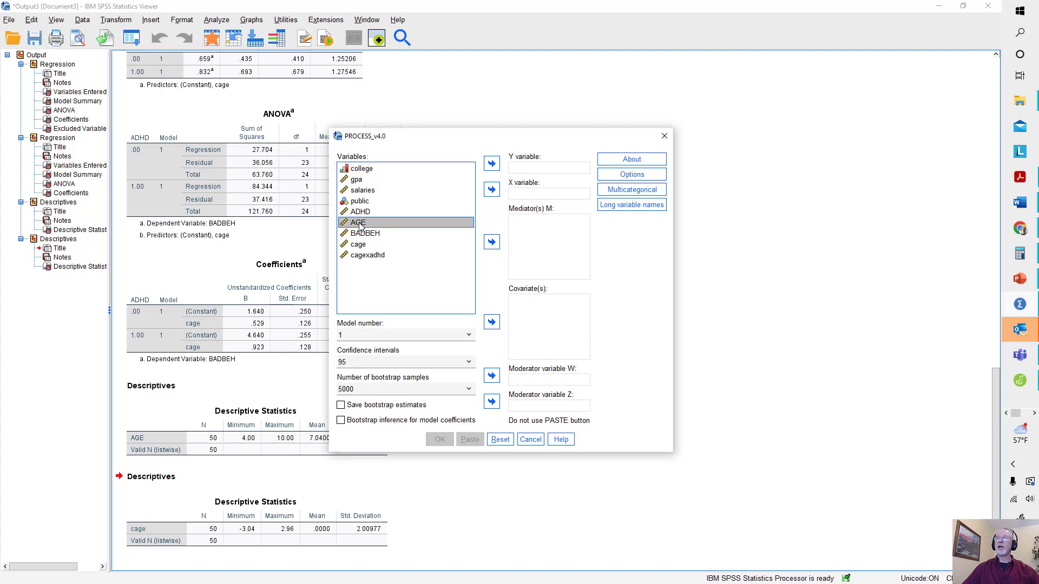
left_click(491, 191)
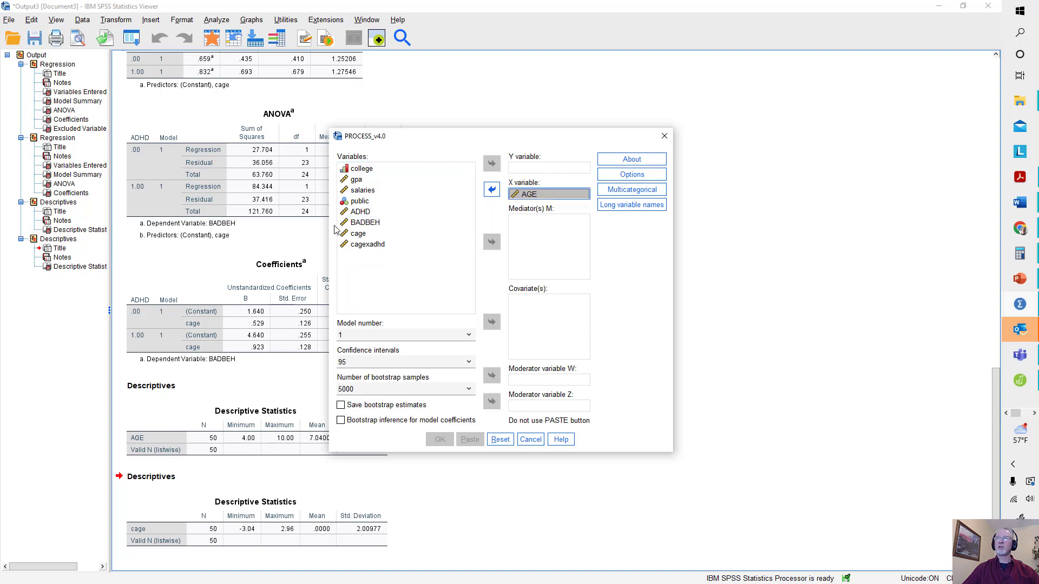
left_click(360, 214)
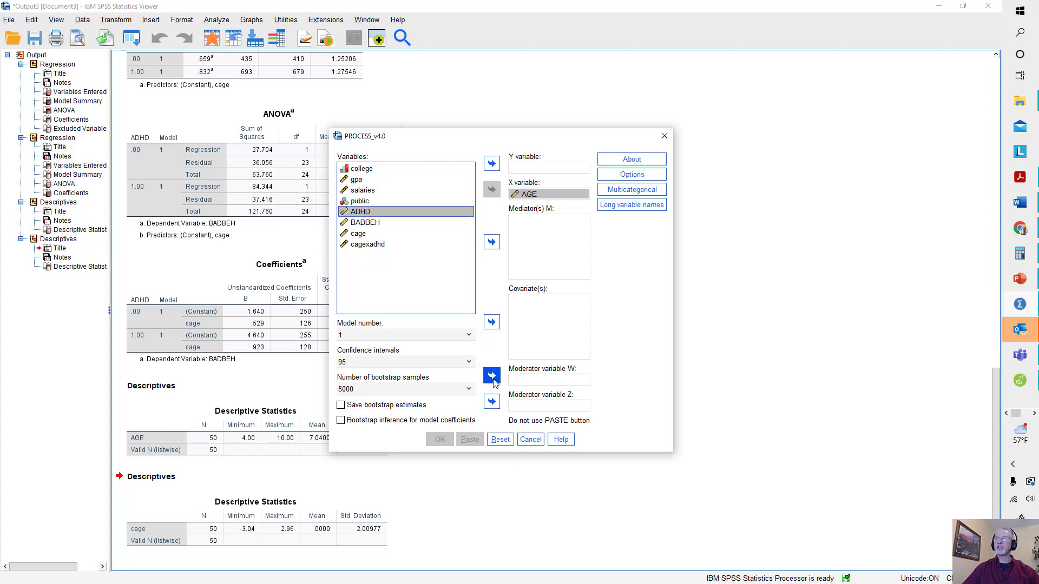
left_click(492, 376)
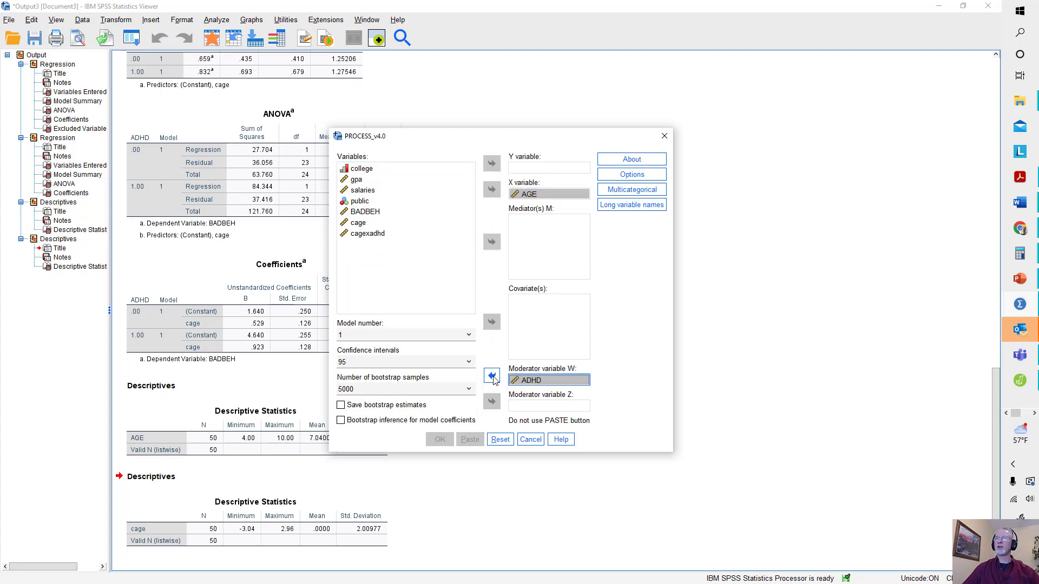
left_click(630, 192)
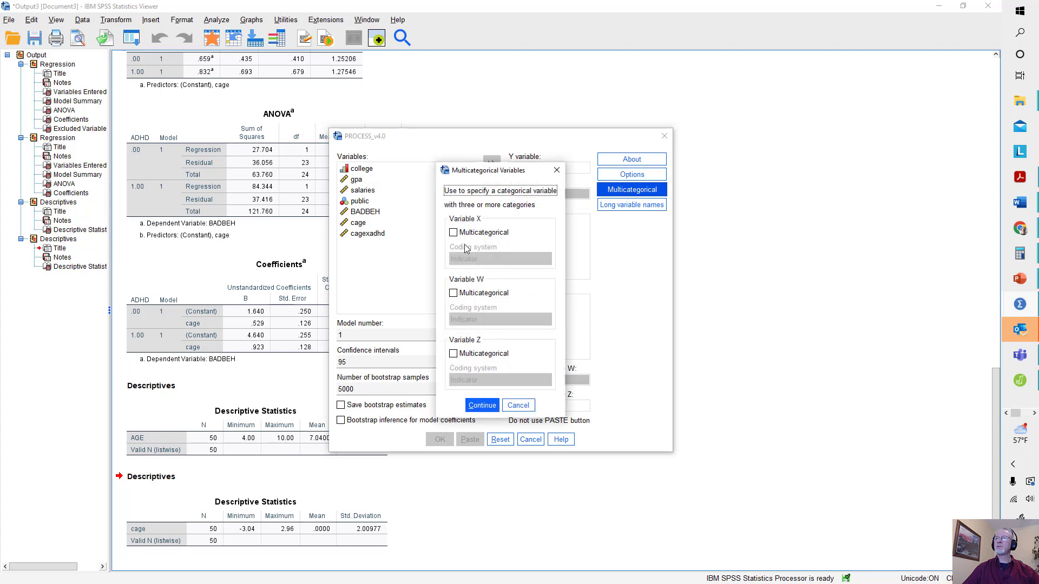
left_click(557, 171)
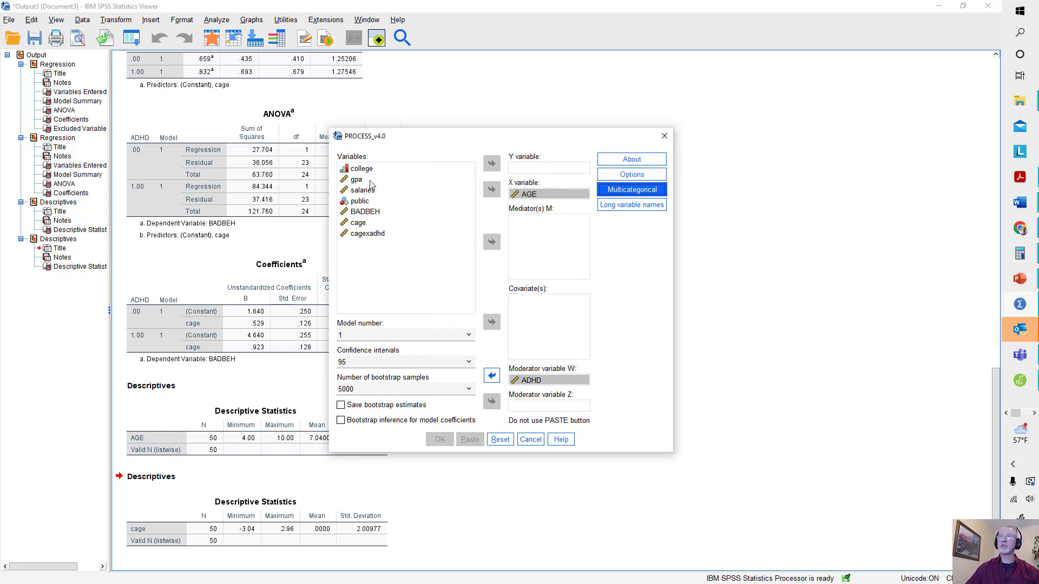
left_click(362, 212)
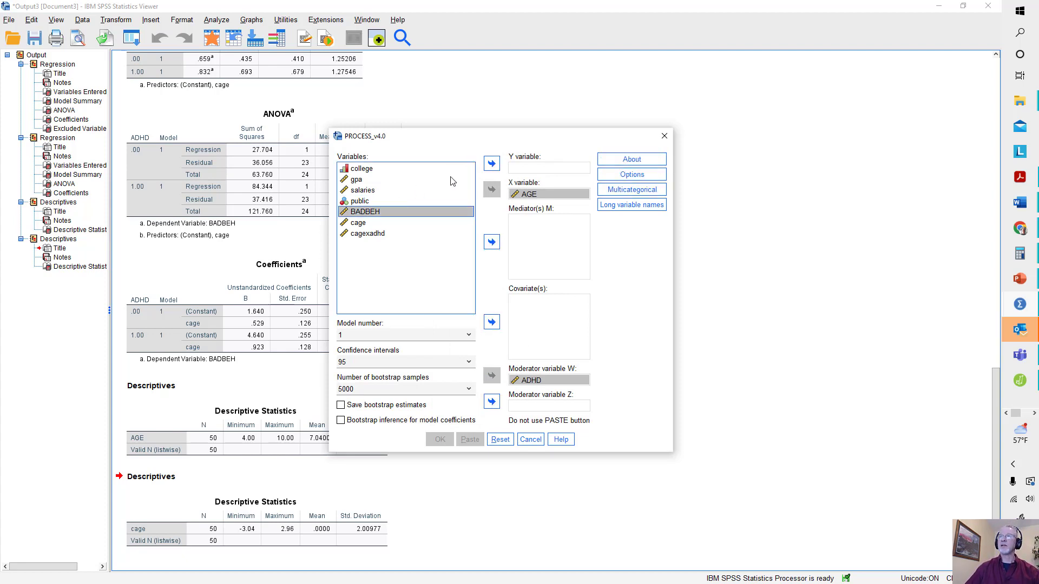
left_click(491, 163)
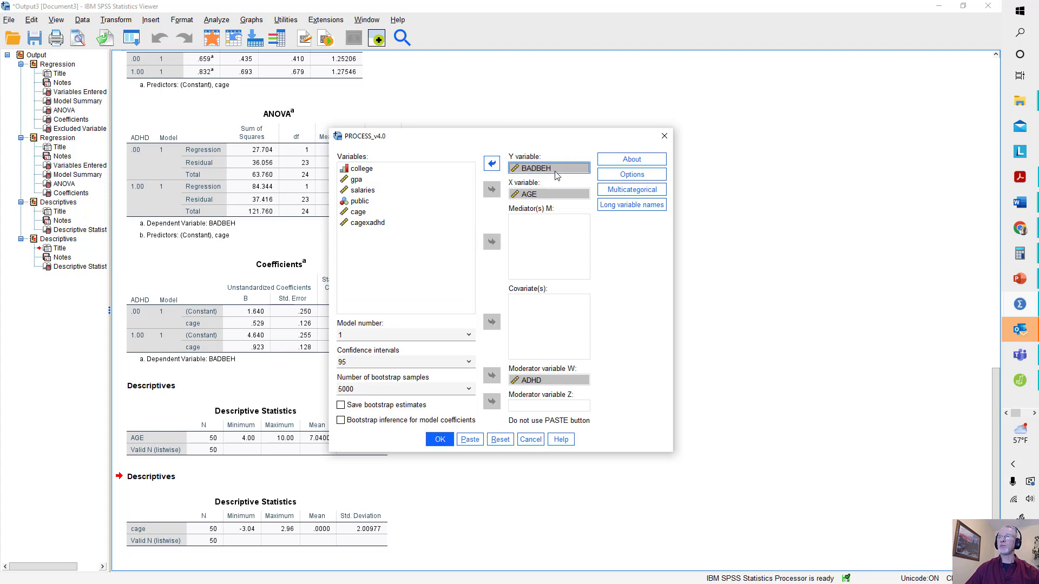
Run PROCESS model 1 with mean centering of only continuous variables that define products, the X by M interaction test, and code for visualizing interactions.
left_click(619, 175)
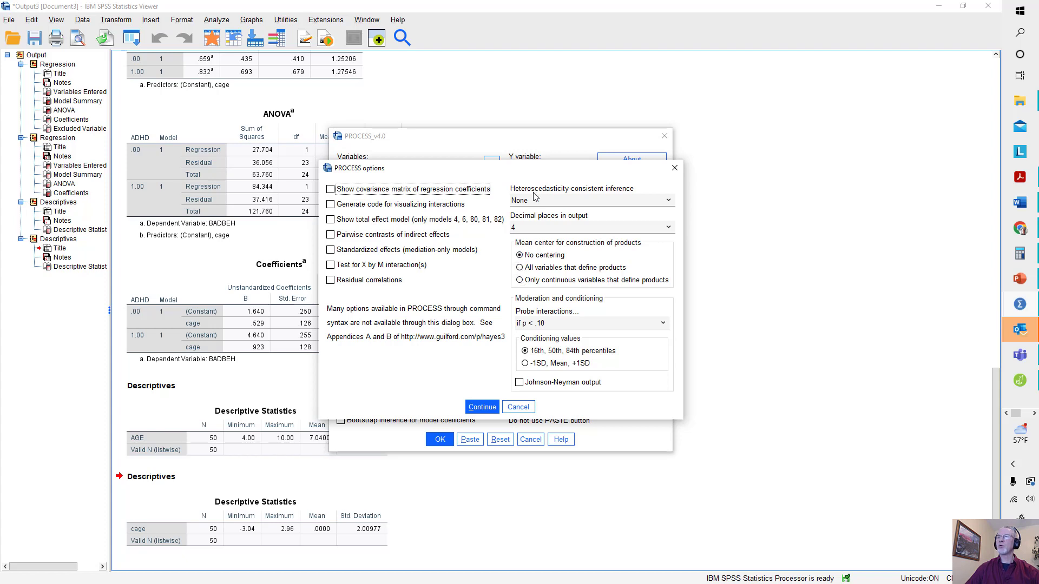
left_click(520, 268)
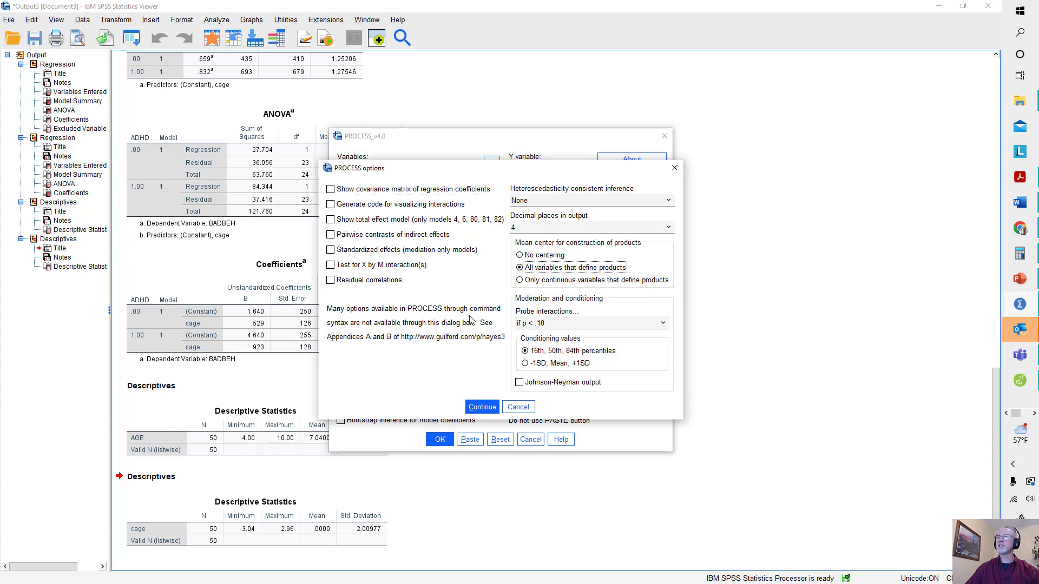
left_click(520, 280)
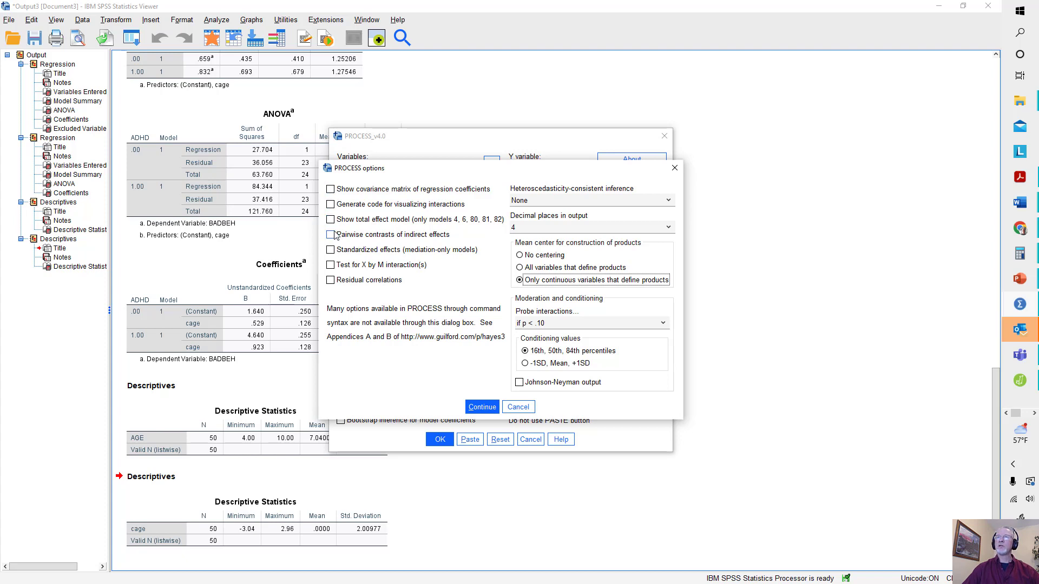
left_click(331, 265)
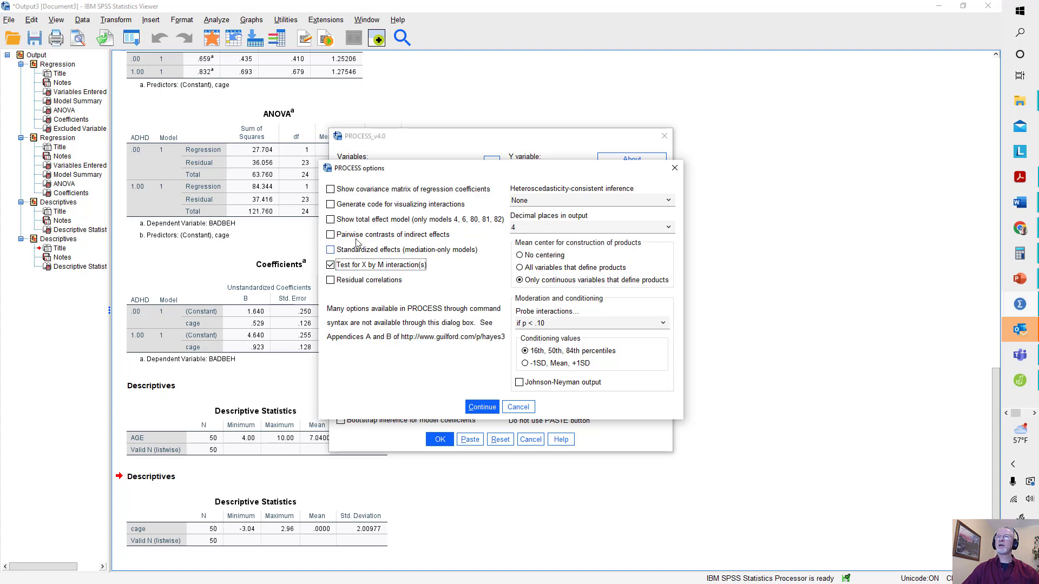
left_click(330, 204)
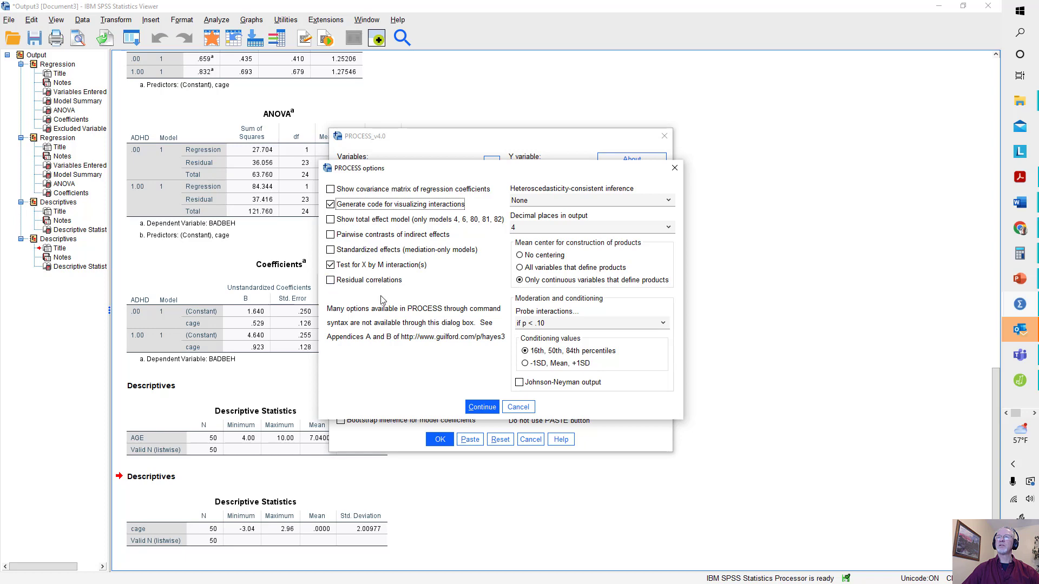
left_click(483, 407)
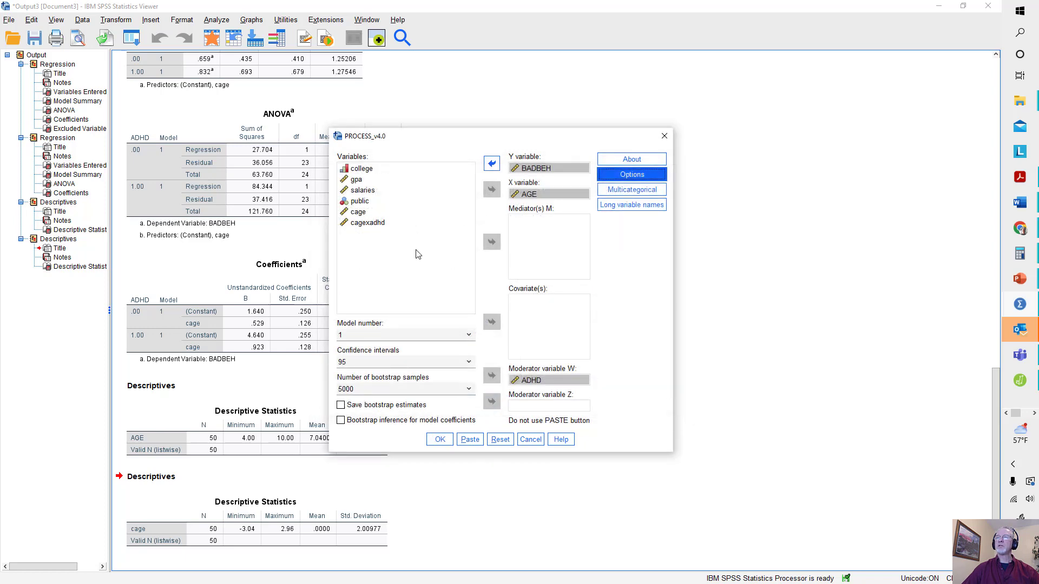
left_click(442, 440)
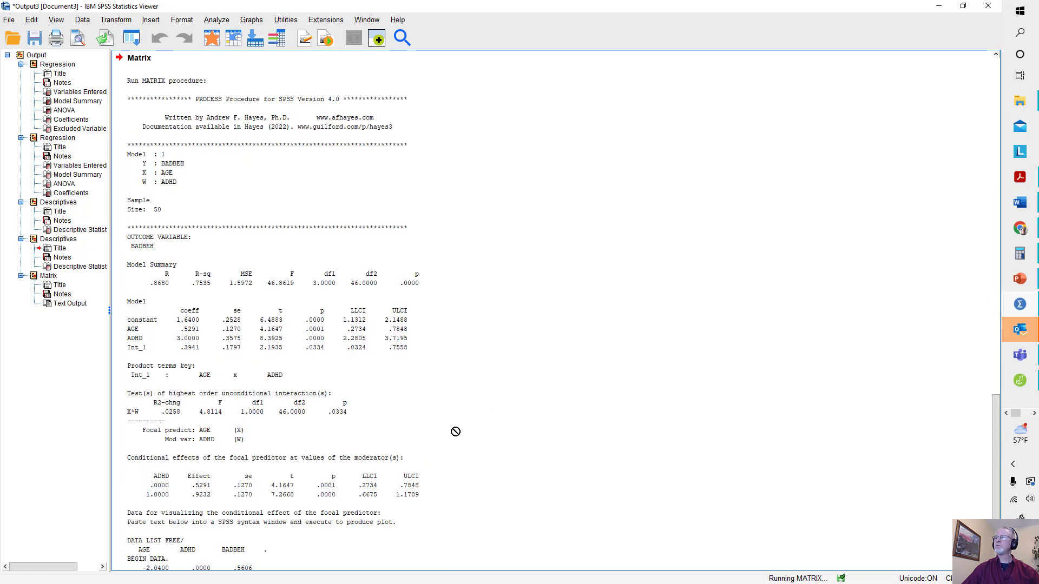
Examine the PROCESS output, covering the model coefficients, the interaction test, the conditional effects by ADHD and the plotting data.
scroll(373, 420, "down", 5)
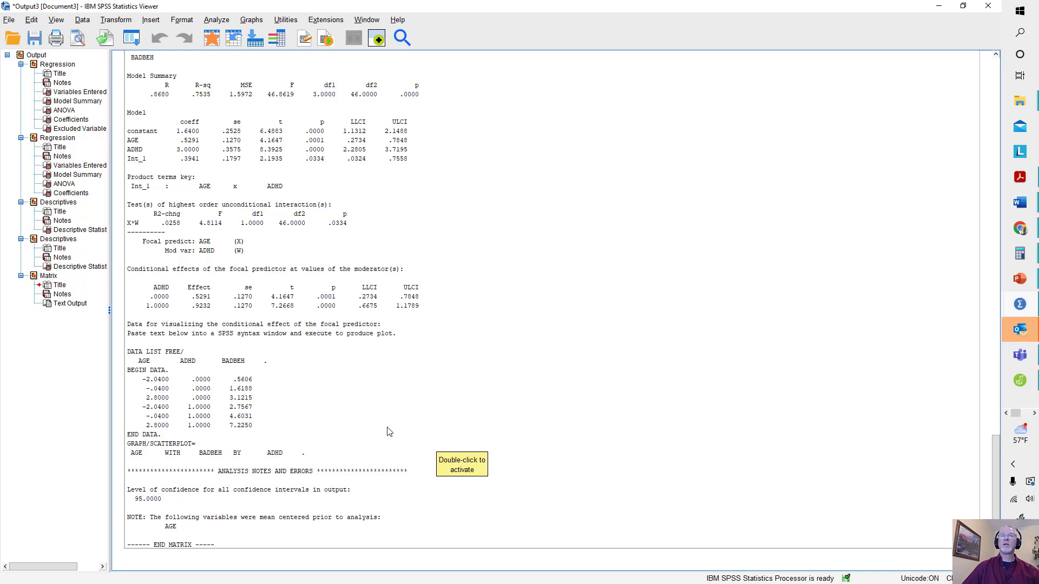
scroll(389, 432, "up", 4)
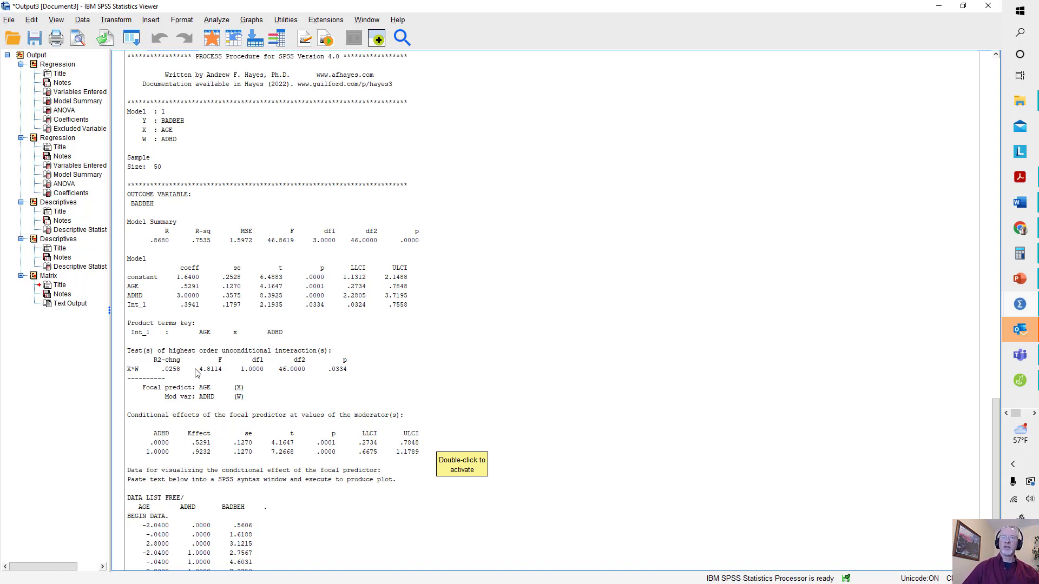
scroll(197, 373, "down", 2)
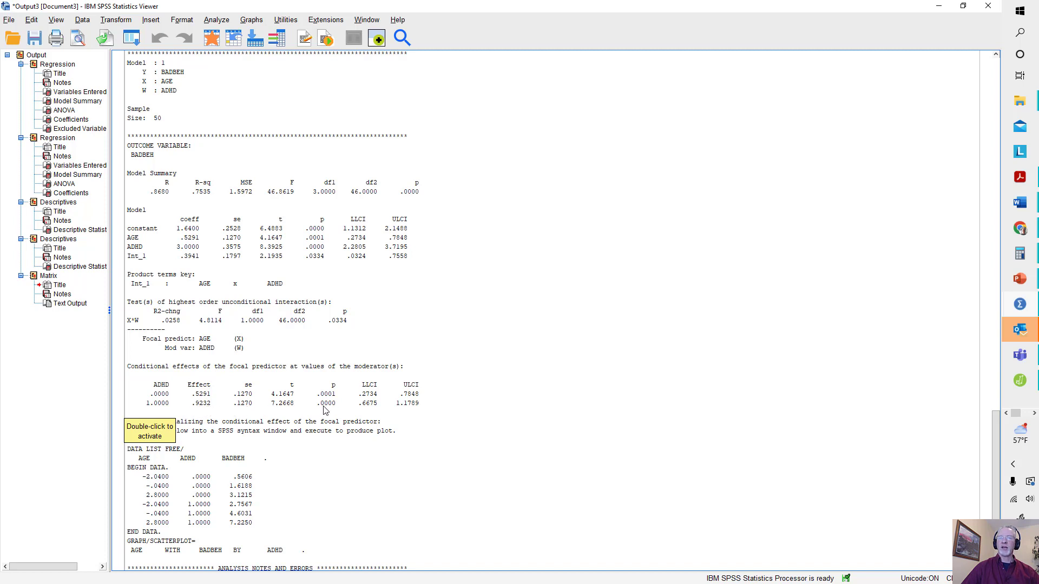
left_click(475, 413)
scroll(471, 412, "down", 5)
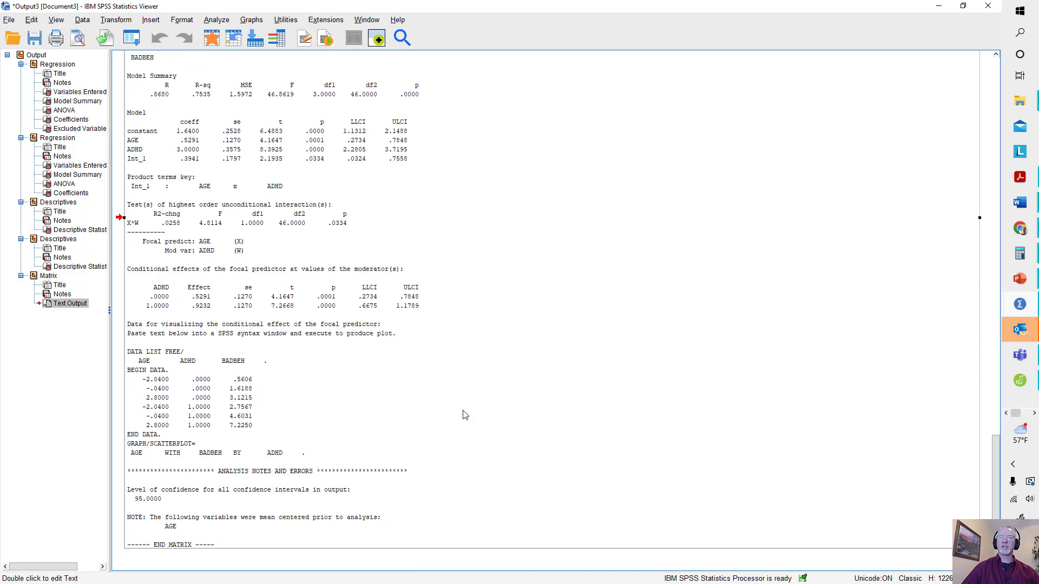
Copy the plotting code in the PROCESS text output, from DATA LIST FREE through the GRAPH/SCATTERPLOT command.
left_click(144, 363)
scroll(139, 442, "down", 4)
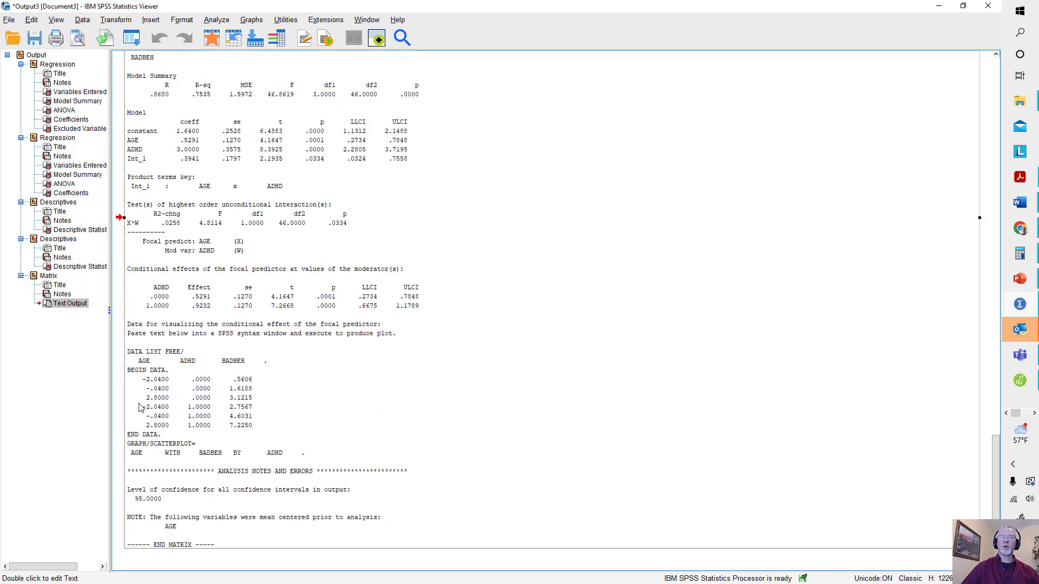
left_click(130, 361)
right_click(135, 409)
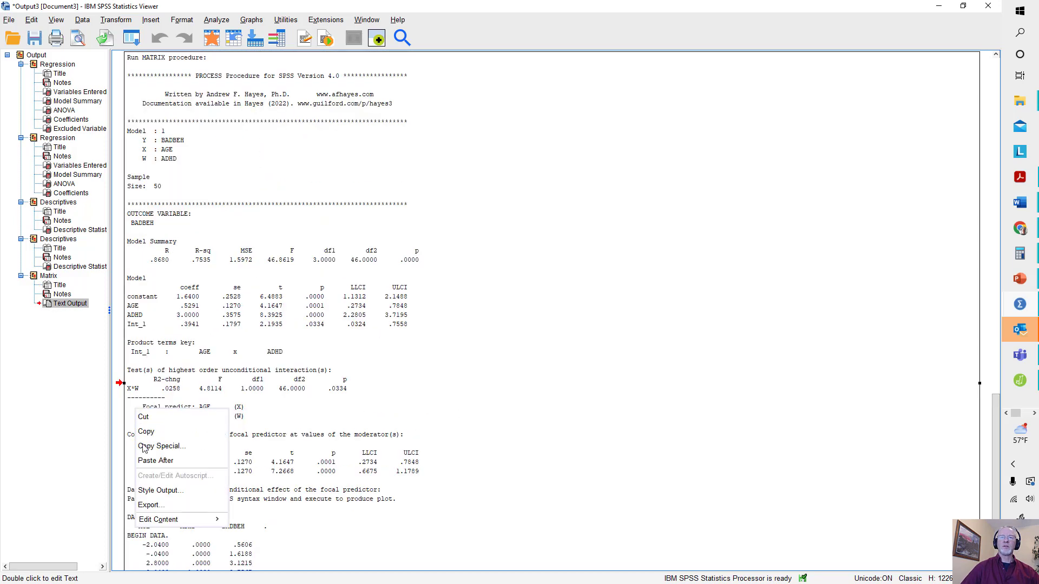
left_click(261, 466)
double_click(132, 521)
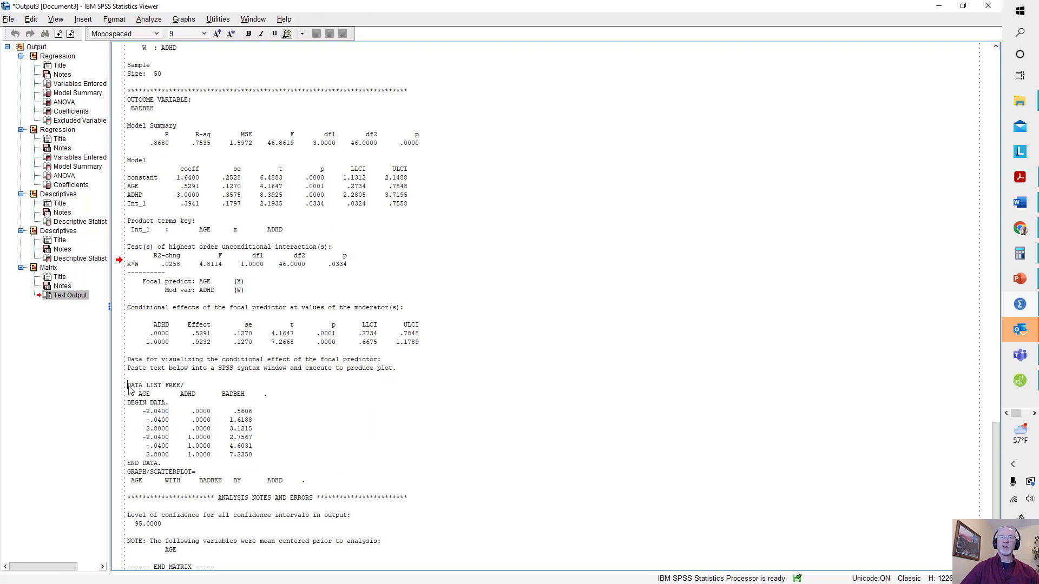
left_click_drag(128, 385, 311, 482)
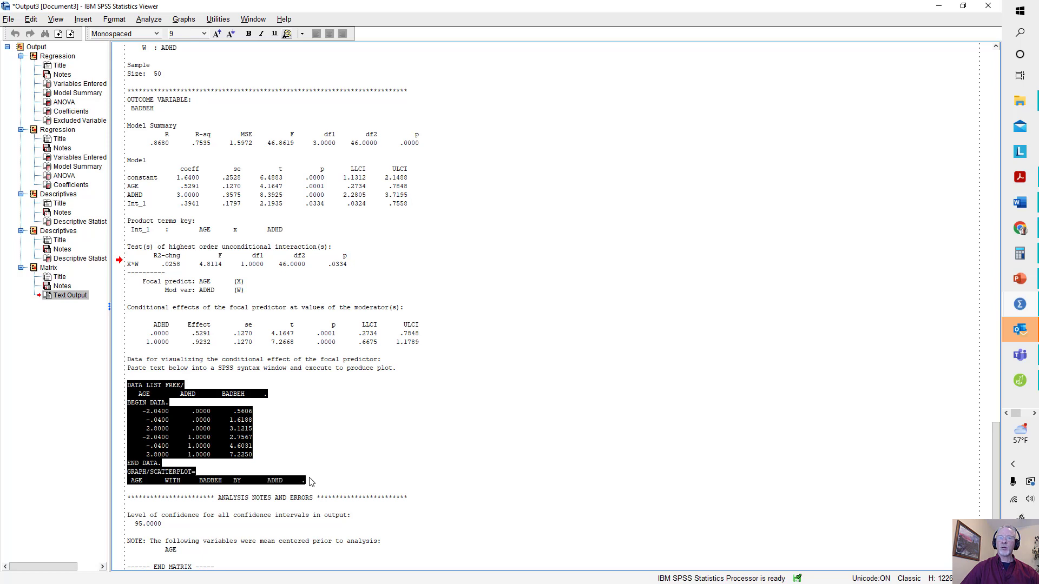
right_click(203, 431)
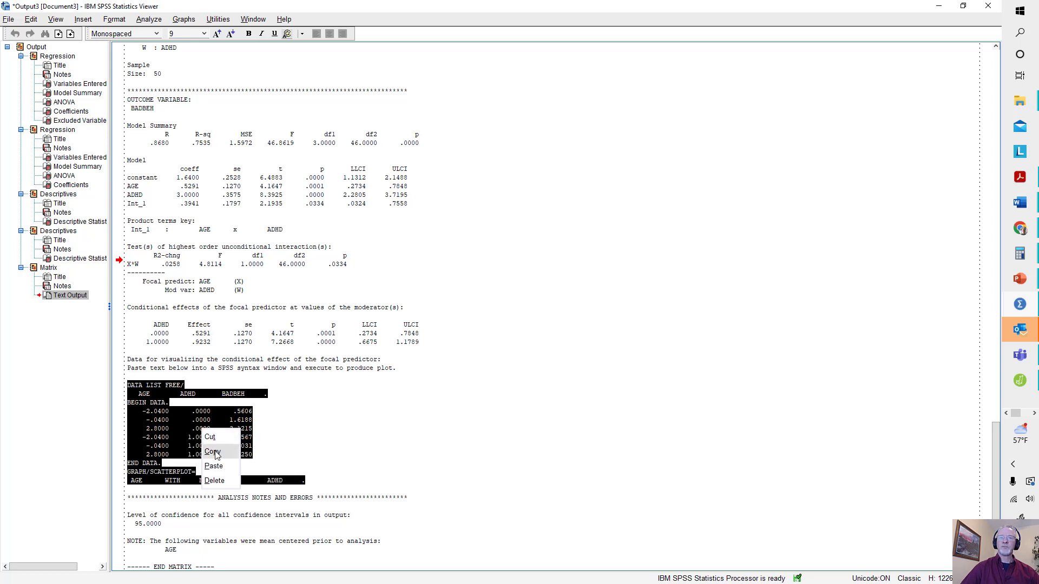
left_click(215, 452)
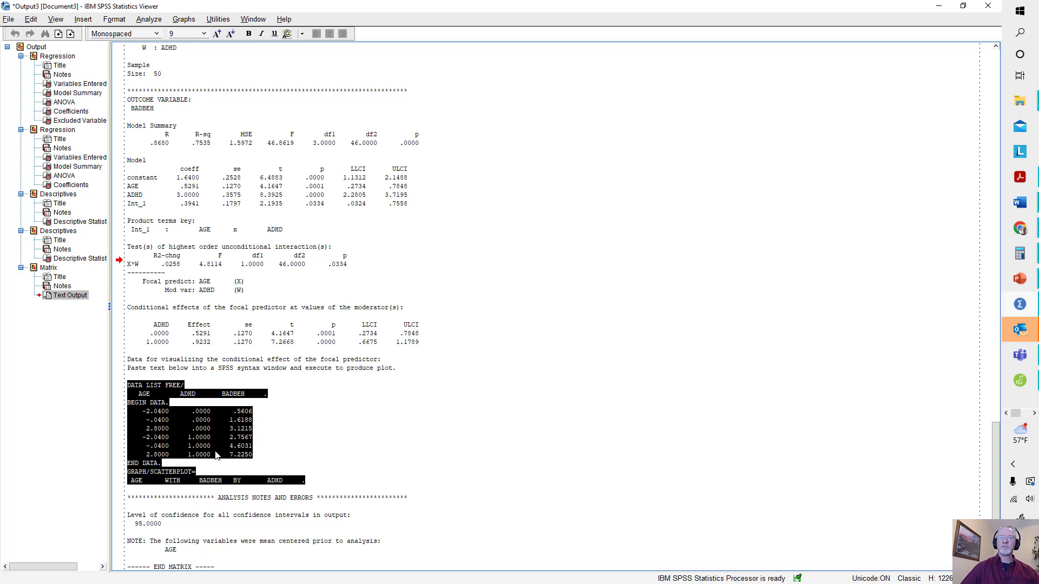
Minimize the output viewer, bring up the college sal.SPS syntax, and place the cursor below its last split file off command.
left_click(939, 6)
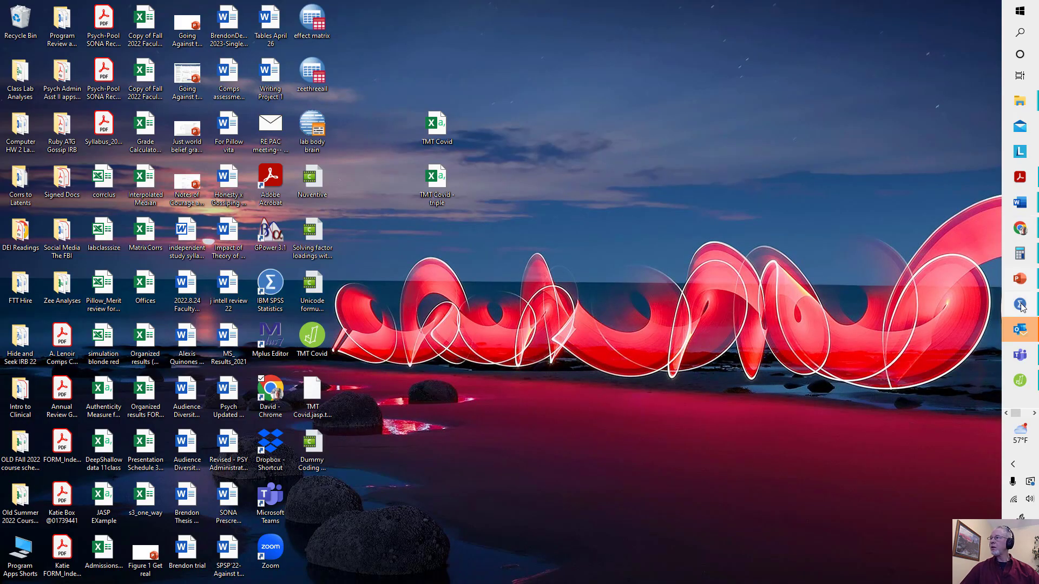
mouse_move(1021, 304)
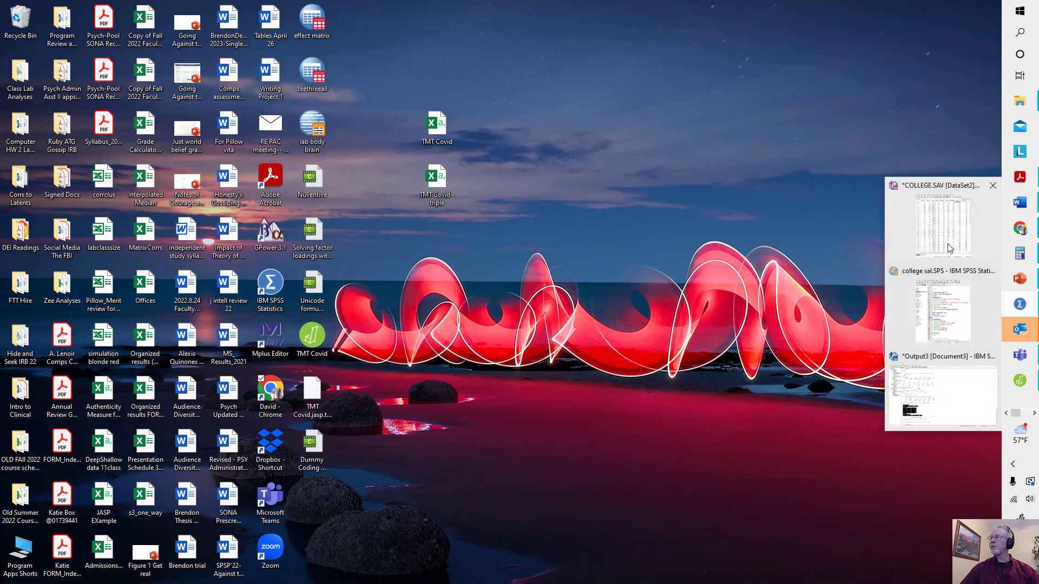
left_click(943, 309)
scroll(738, 363, "down", 15)
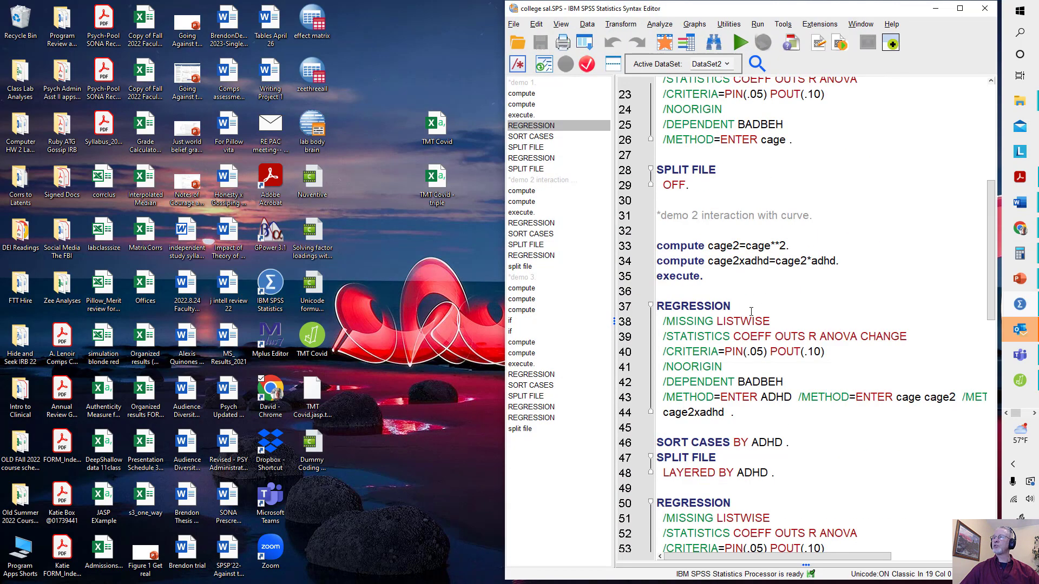
scroll(738, 362, "down", 2)
left_click(691, 546)
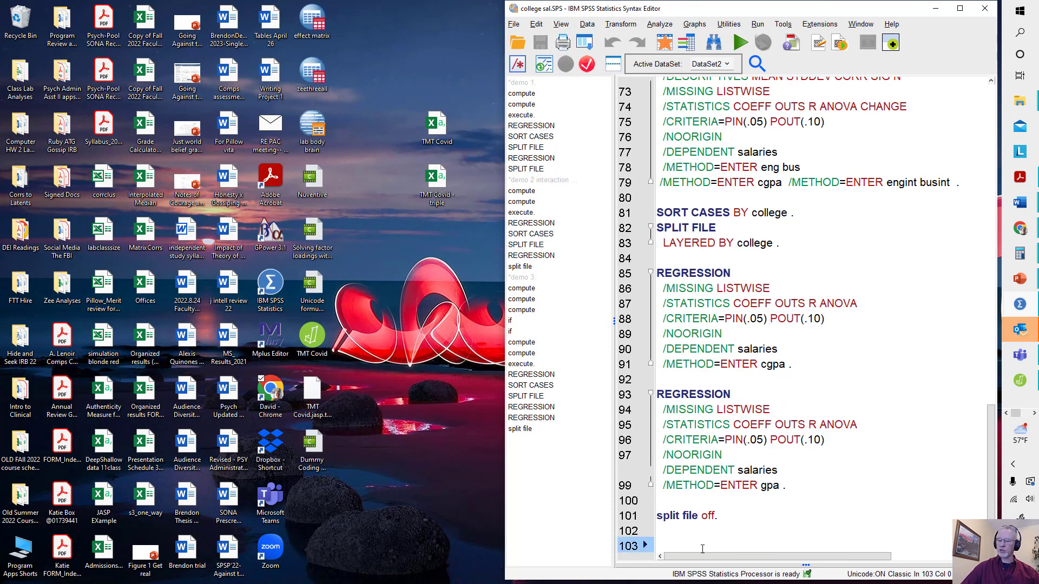
Add blank lines at the end of the syntax and paste the copied DATA LIST and GRAPH/SCATTERPLOT code there.
key("Return")
key("Return")
key("Return")
key("Return")
key("Return")
key("Return")
key("Up")
key("Up")
key("Up")
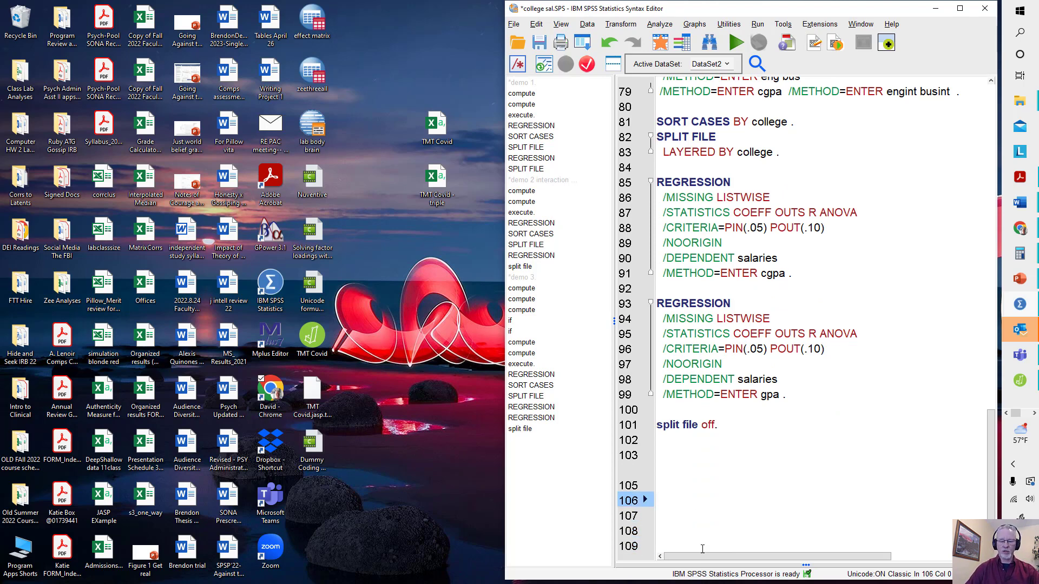
type("DATA LIST FREE/ AGE ADHD BADBEH . BEGIN DATA. -2.0400 .0000 .5606 -.0400 .0000 1.6188 2.8000 .0000 3.1215 -2.0400 1.0000 2.7567 -.0400 1.0000 4.6031 2.8000 1.0000 7.2250 END DATA. GRAPH/SCATTERPLOT= AGE WITH BADBEH BY ADHD .")
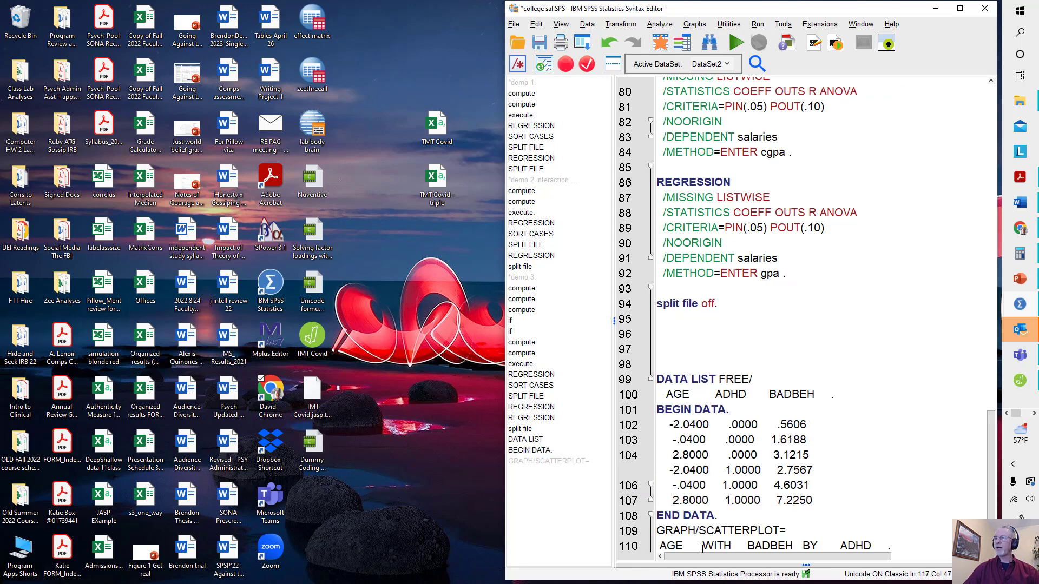
Run only the pasted code, from DATA LIST FREE through the scatterplot of AGE with BADBEH by ADHD.
left_click(732, 344)
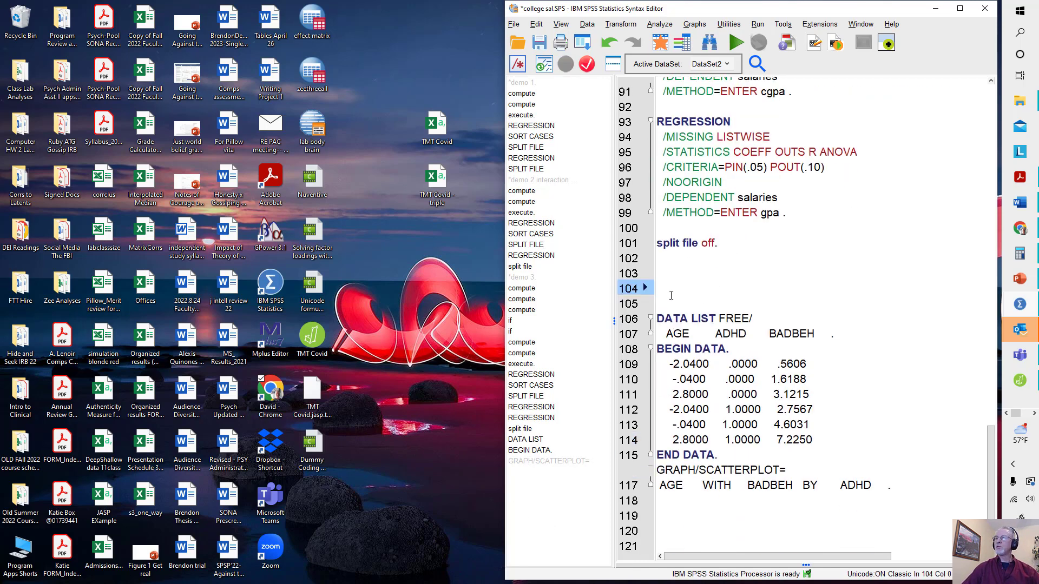
key("shift+Down")
key("shift+Down")
key("shift+Down")
key("shift+Down")
key("shift+Down")
key("shift+Down")
key("shift+Down")
key("shift+Down")
key("shift+Down")
key("shift+Down")
key("shift+Down")
key("shift+Down")
key("shift+End")
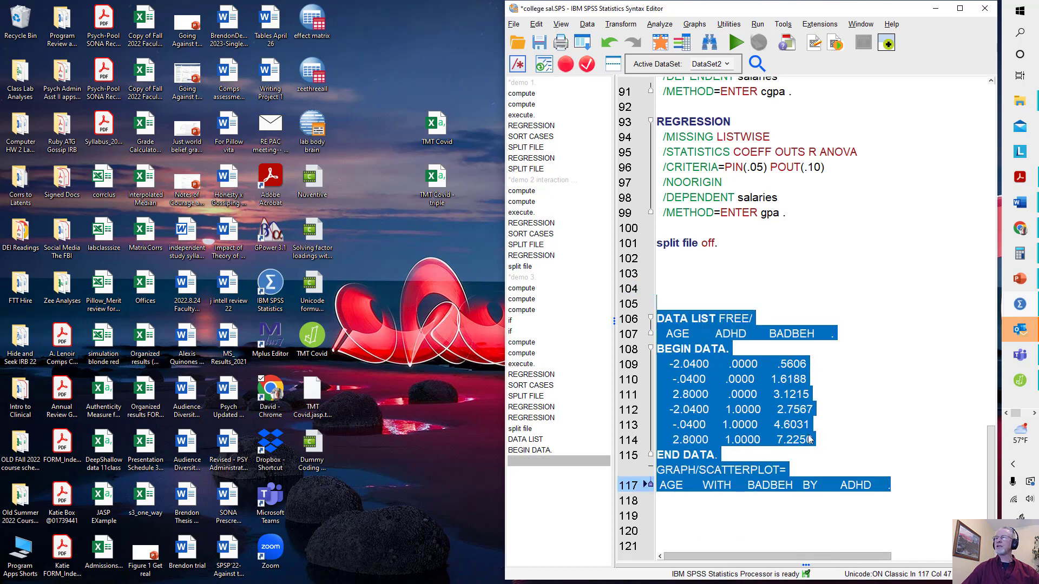
left_click(736, 41)
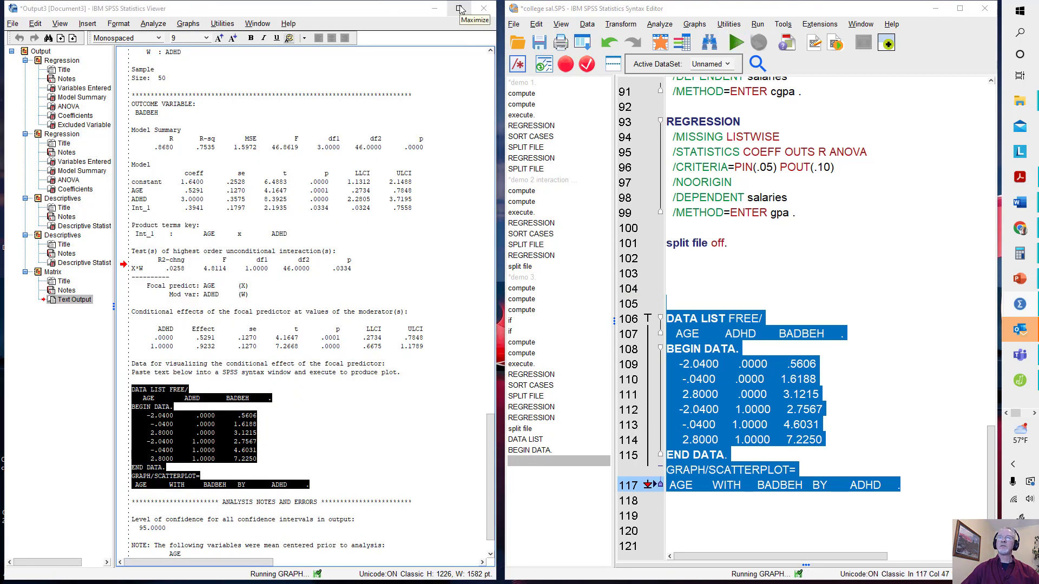
Maximize the output viewer, open the AGE by BADBEH scatterplot for editing, and add fit lines at the ADHD subgroups.
left_click(460, 9)
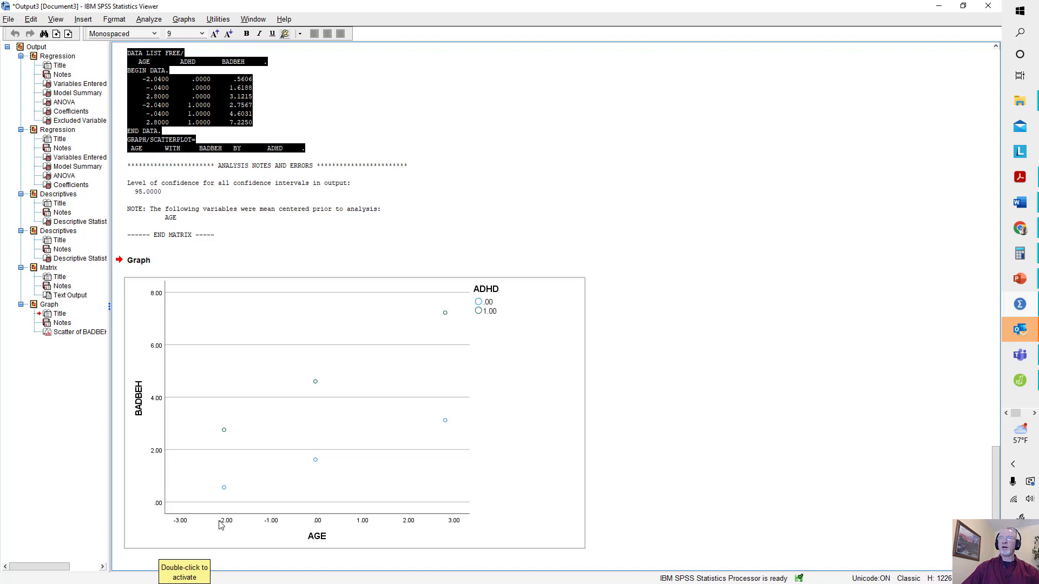
double_click(361, 368)
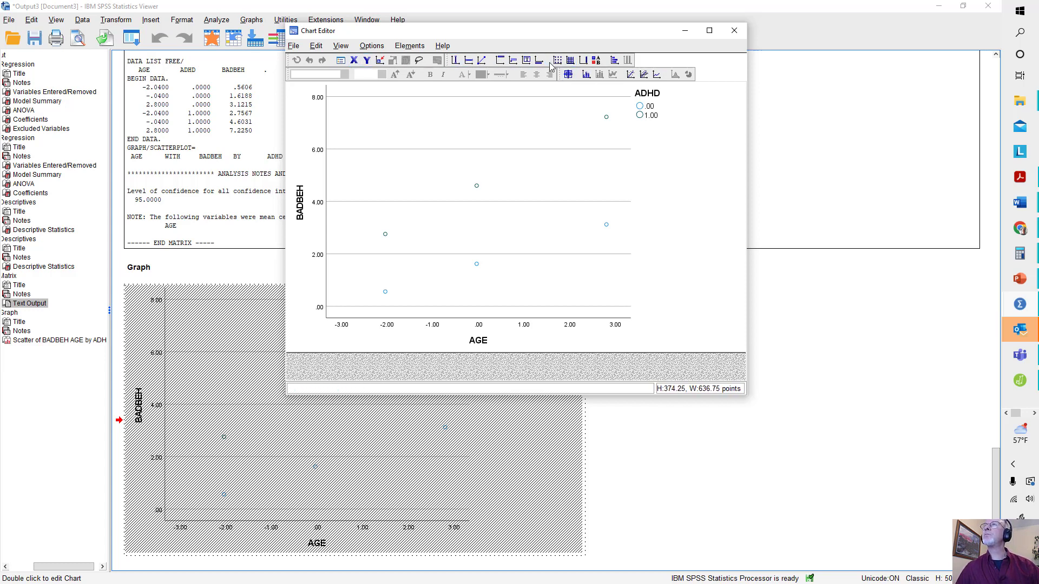
left_click(644, 76)
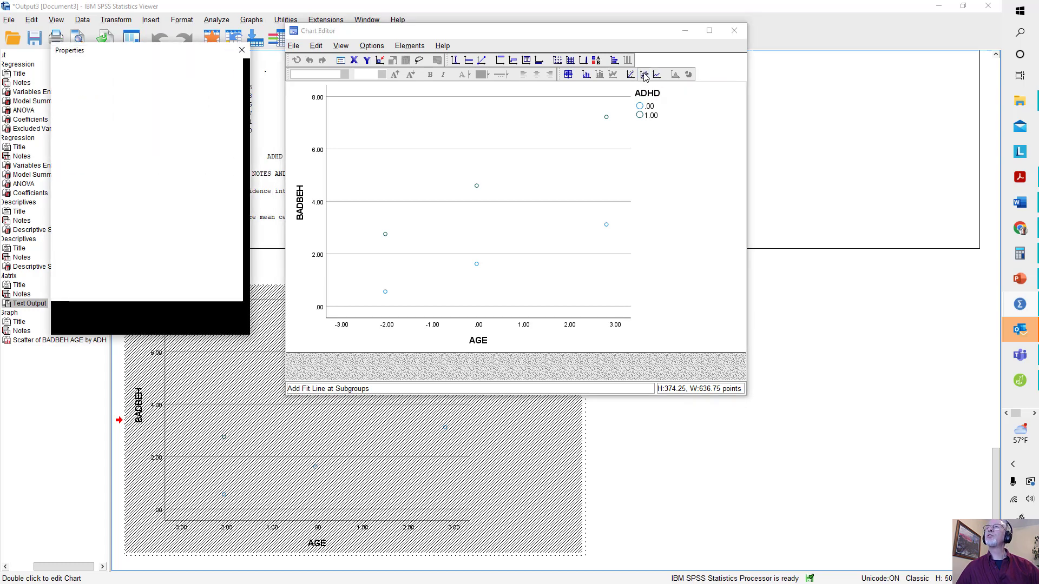
left_click(241, 51)
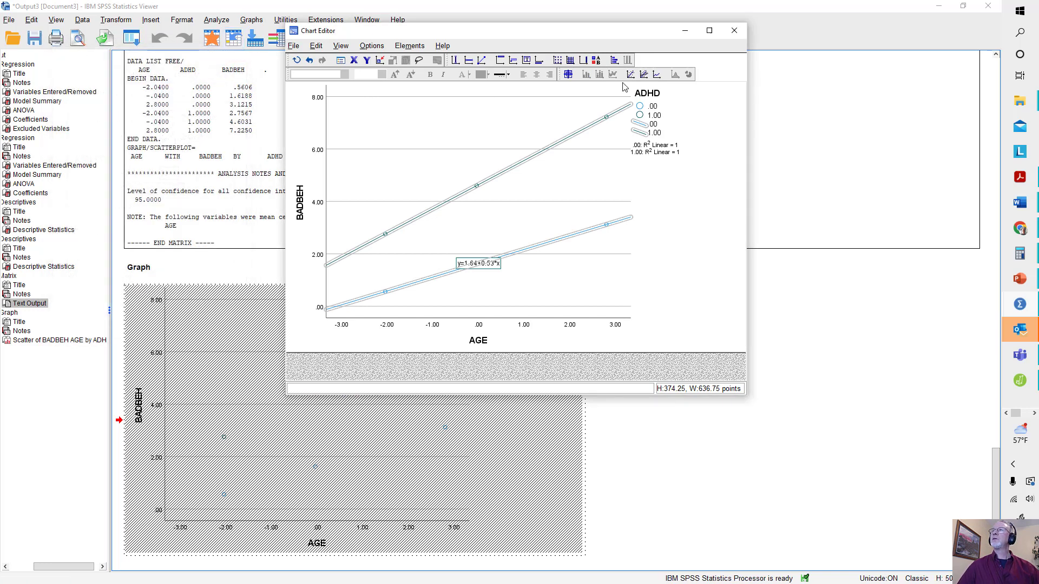
left_click(672, 256)
Maximize the Chart Editor and delete the equation label from the lower fit line, closing the Properties window.
left_click(710, 30)
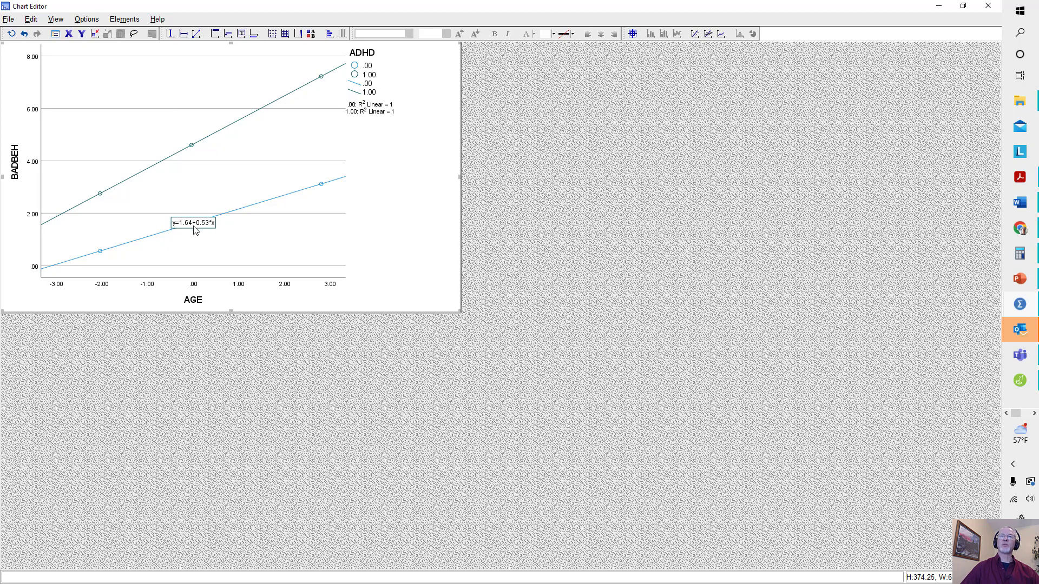
left_click(212, 222)
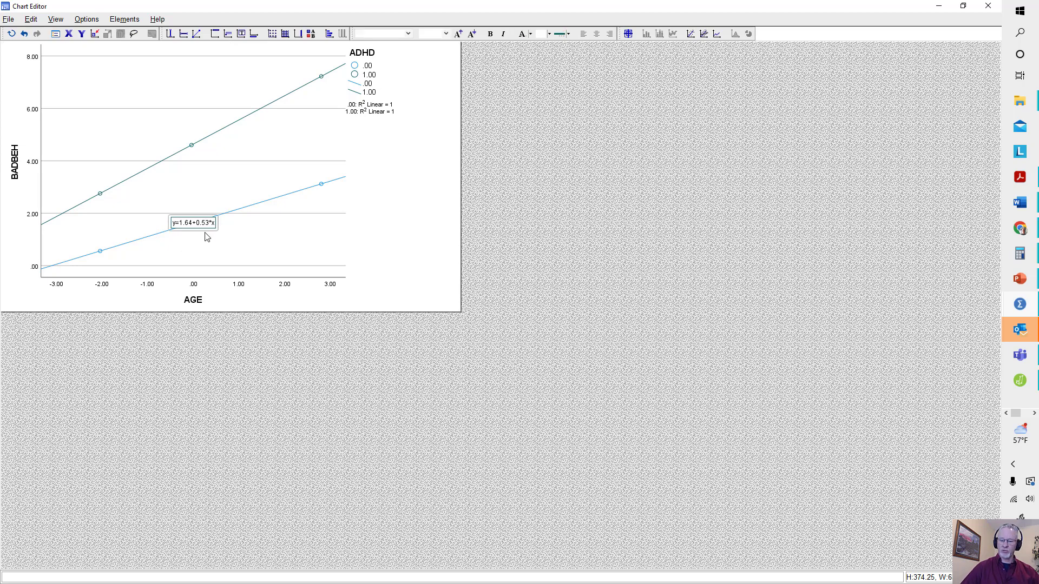
key("Delete")
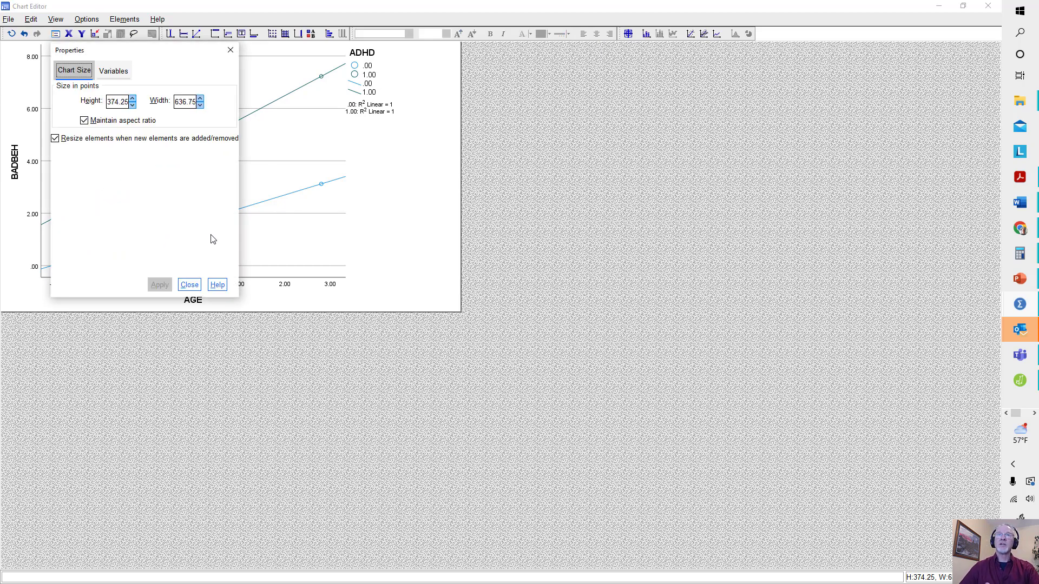
left_click(229, 51)
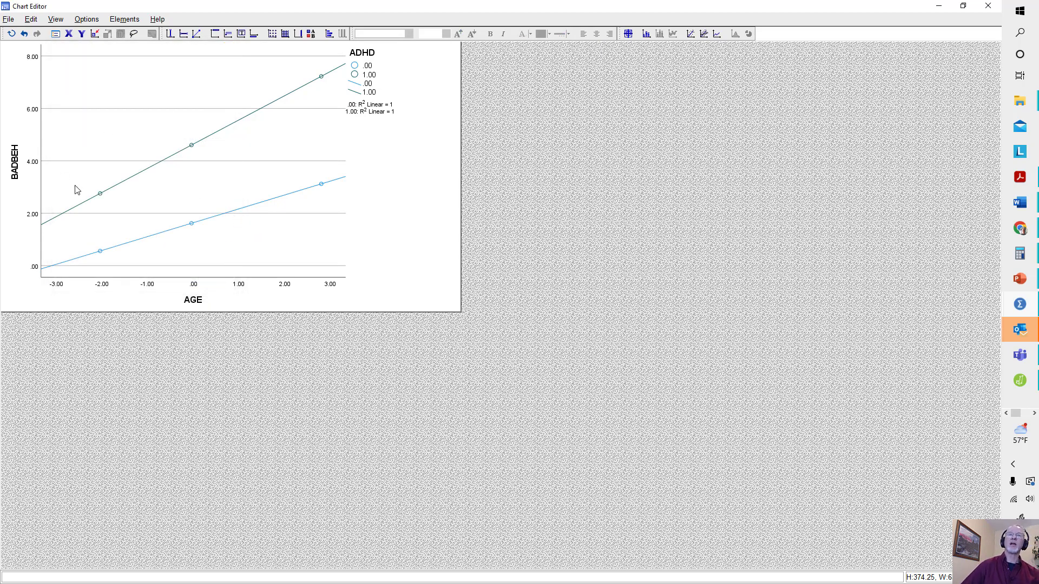